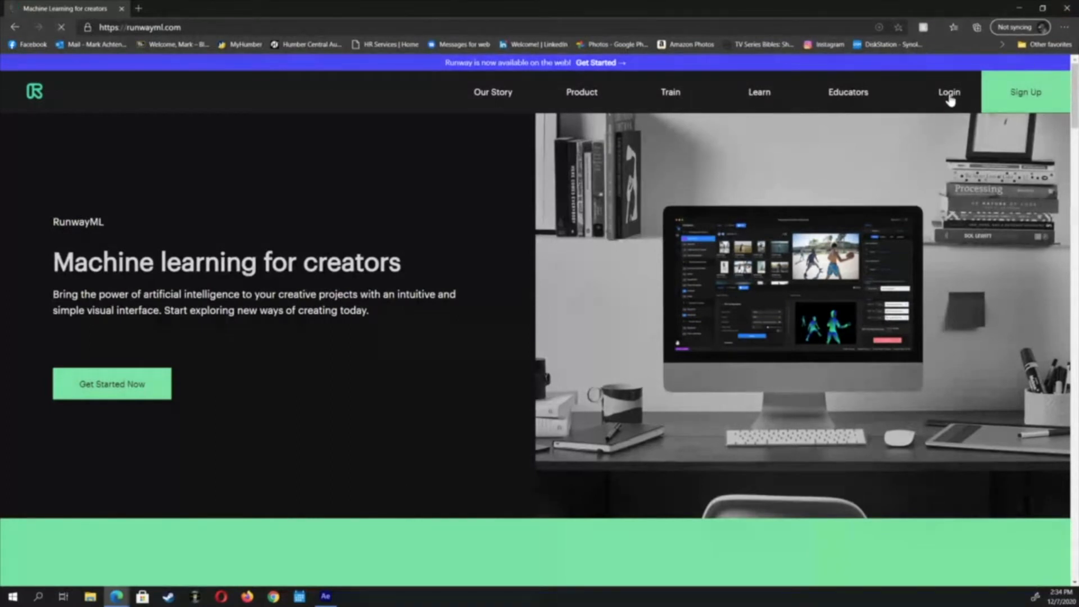
Log in to RunwayML, open Video Tools, and load the Skateboard clip into the Green Screen editor
click(949, 93)
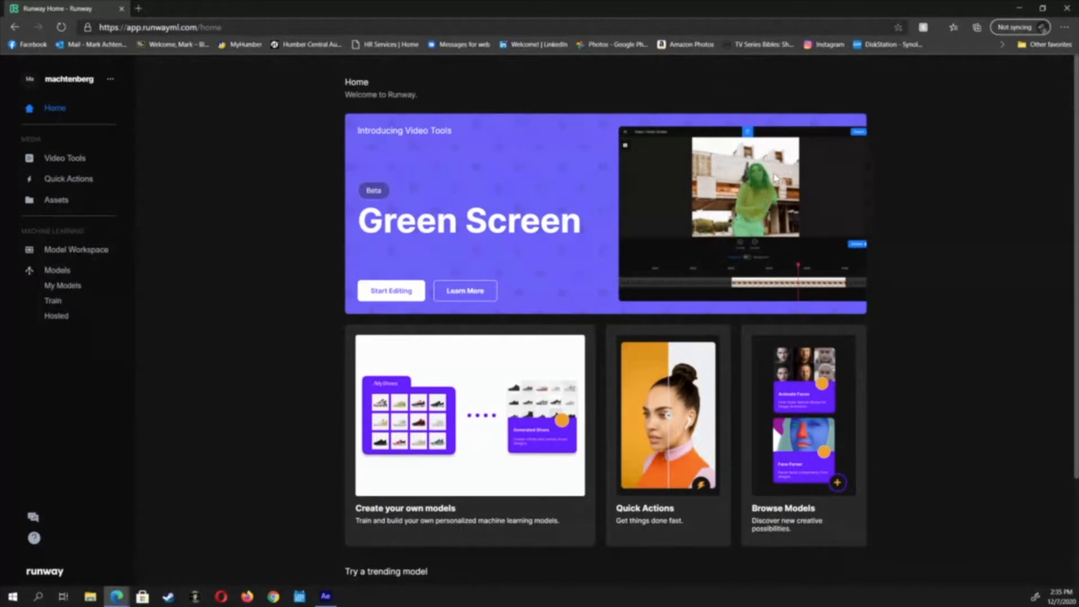
click(61, 163)
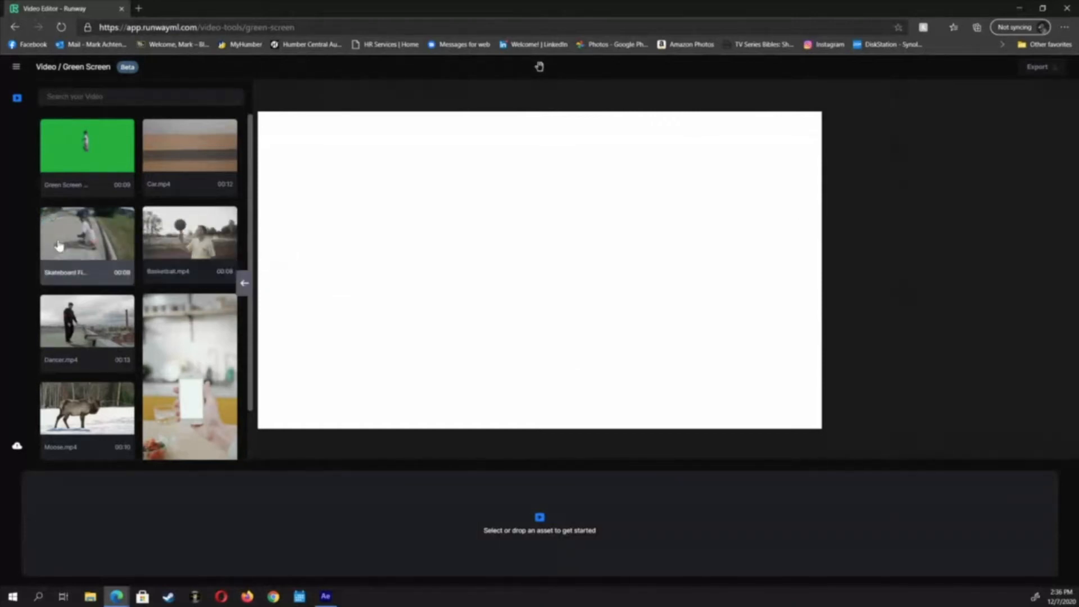
drag(59, 244, 401, 298)
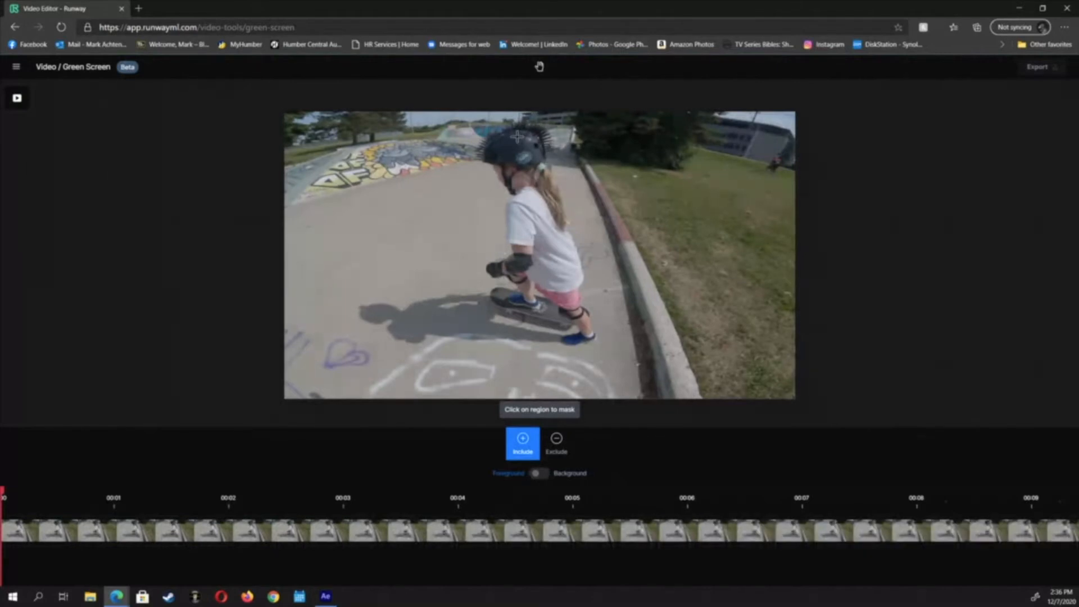
Mask the skater on the first frame by including her helmet, hand and skateboard
click(516, 136)
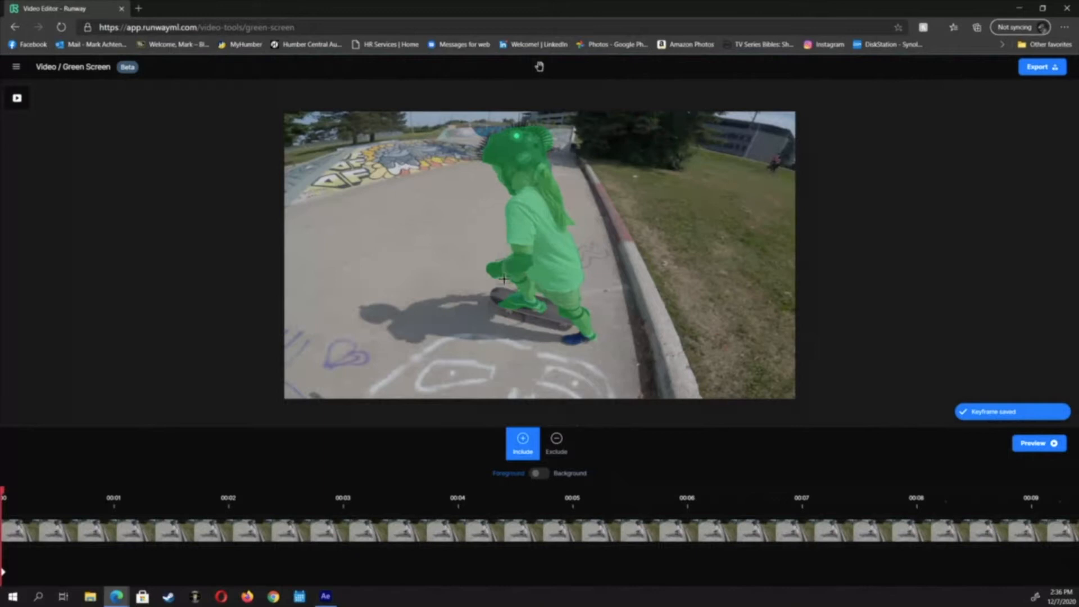
click(497, 296)
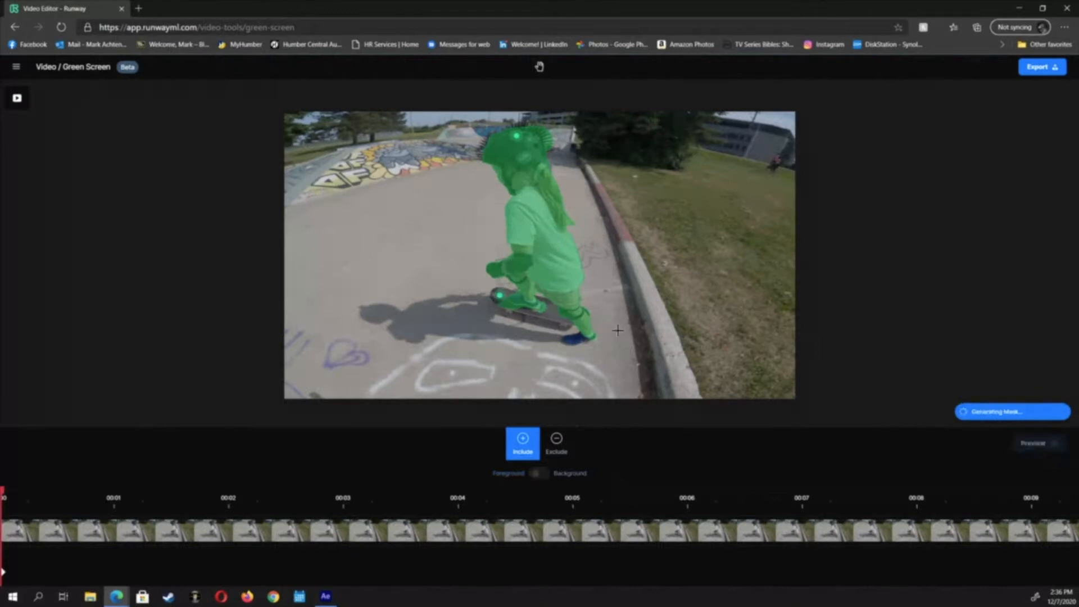
click(553, 313)
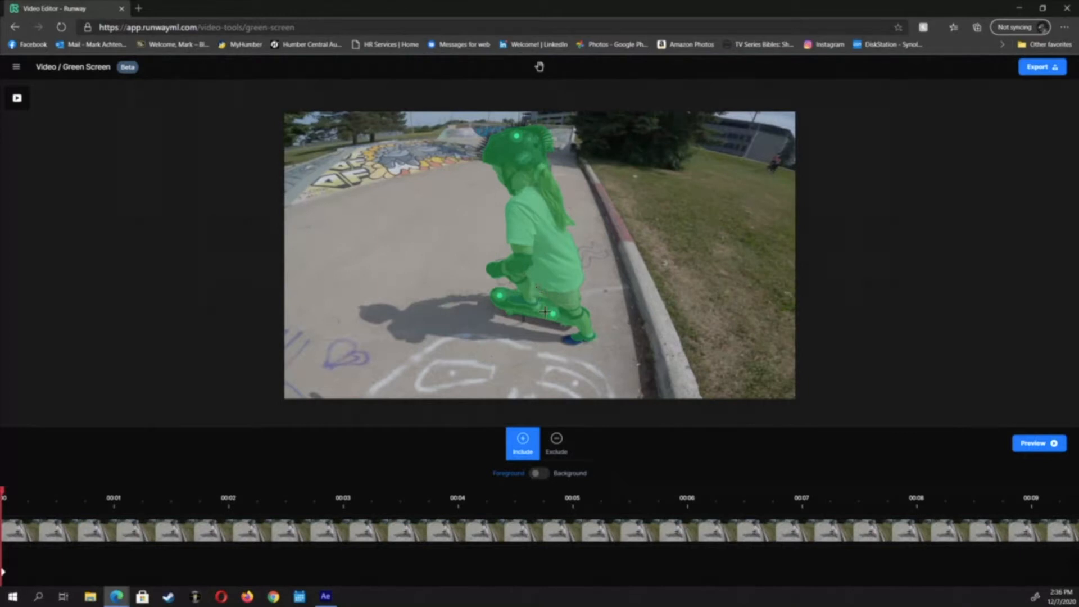
Exclude the gap between the skater's legs from the mask and switch back to Include mode
click(555, 442)
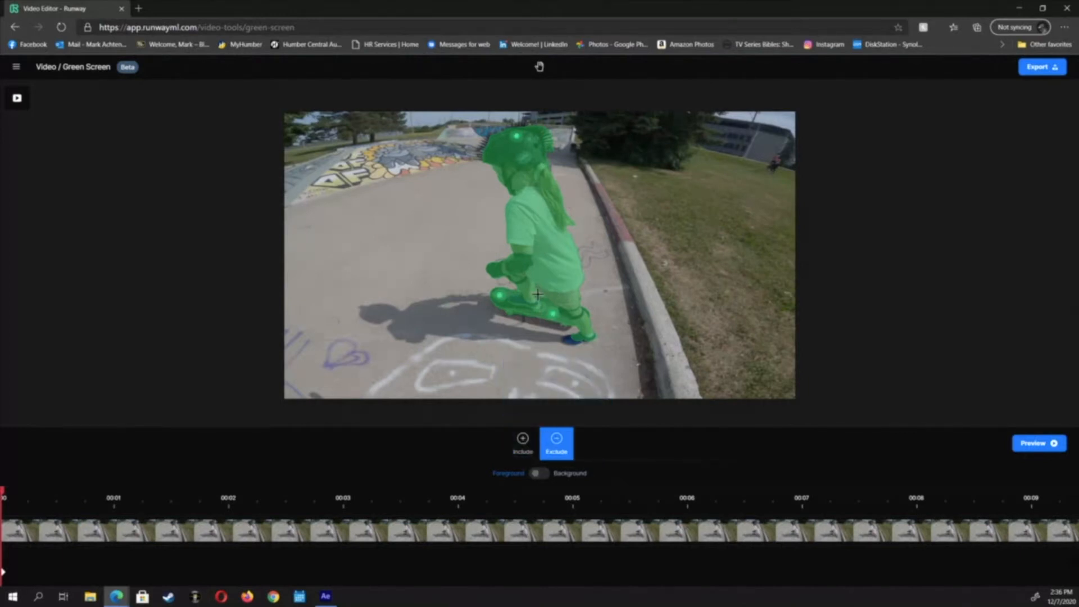
click(539, 293)
click(522, 444)
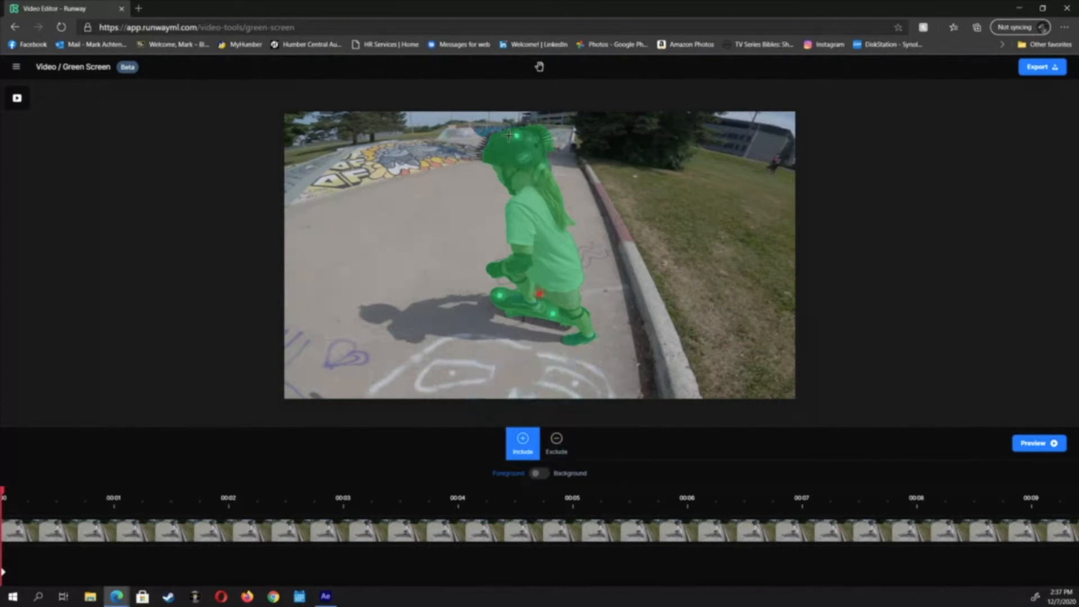
Add two include points on the skater's helmet and preview the tracked mask
click(486, 141)
click(525, 122)
click(1035, 444)
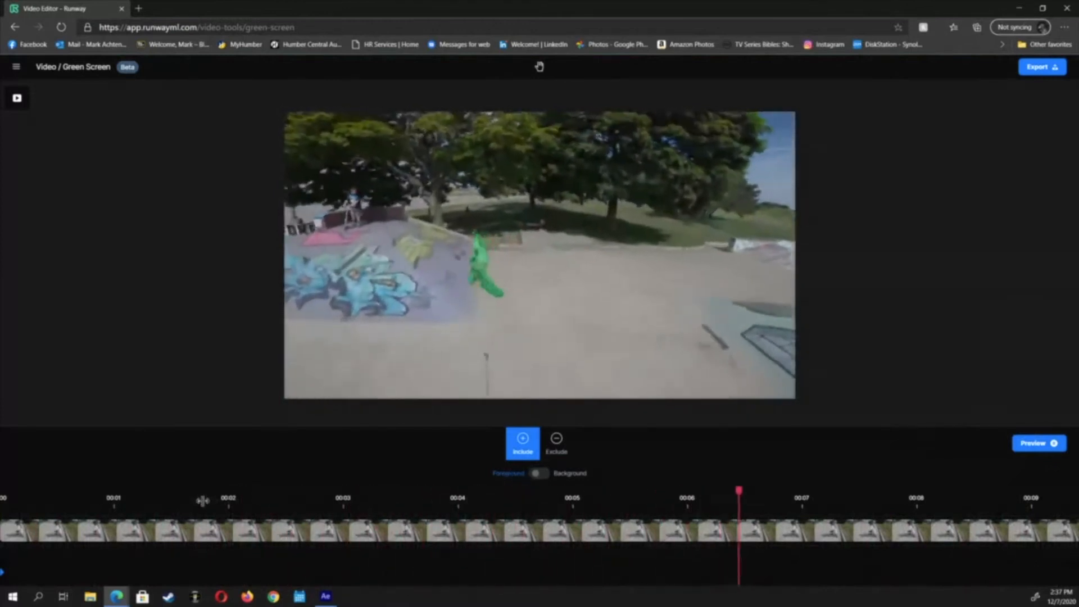
Add an include point on the skateboard at about 1.5 seconds and scrub through the clip to check the mask
click(168, 512)
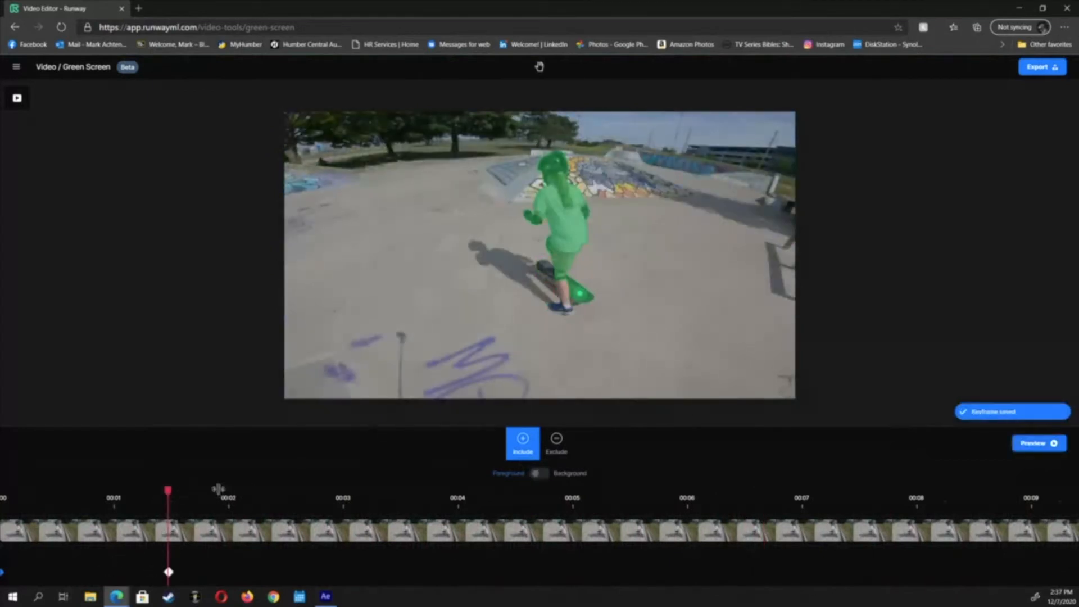
click(566, 296)
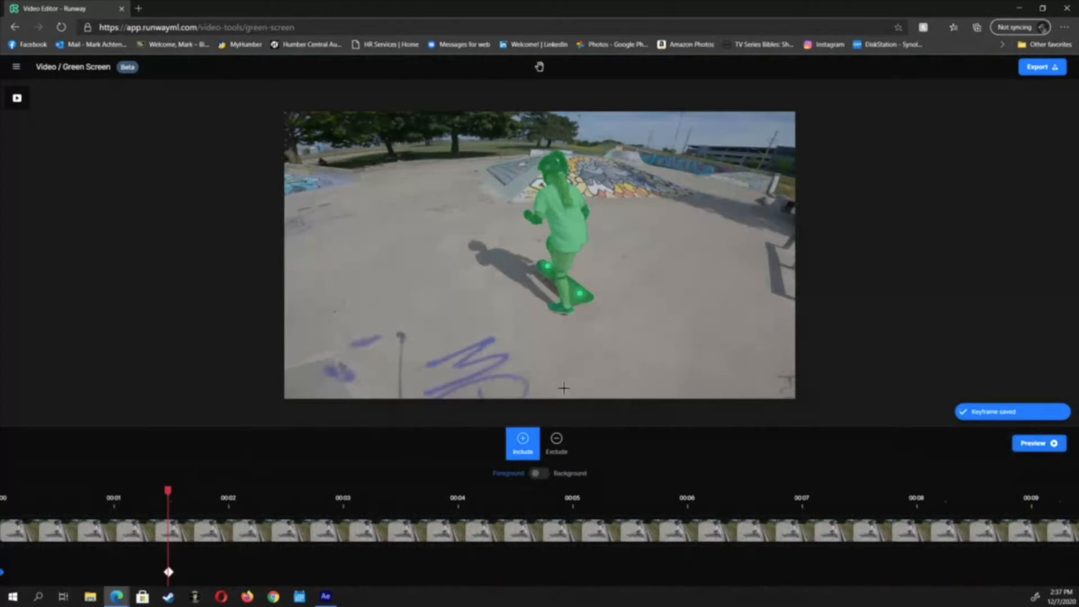
click(236, 499)
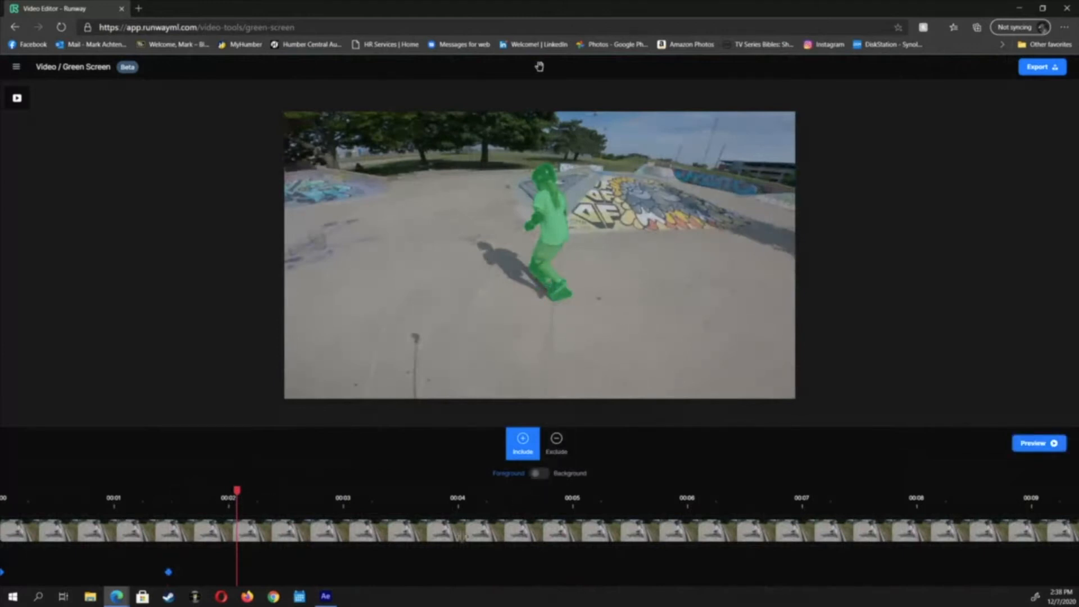
click(482, 500)
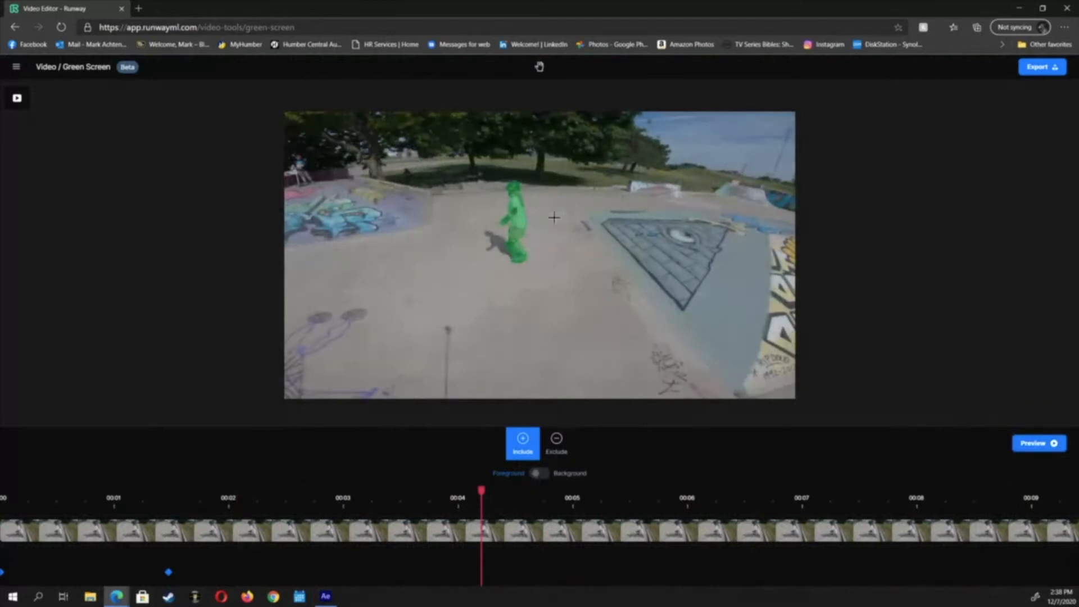
click(626, 502)
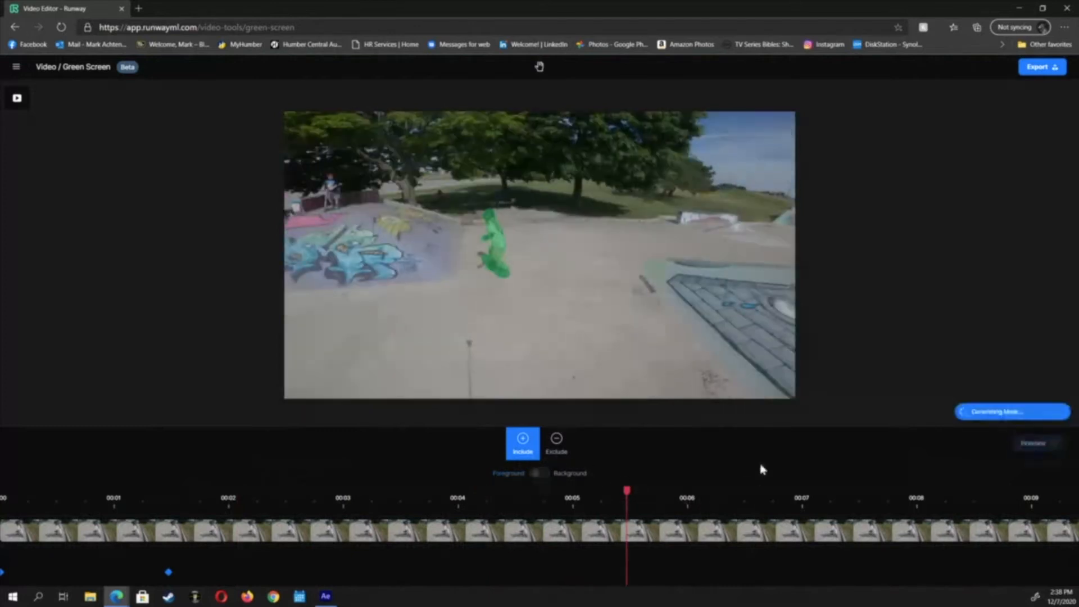
click(765, 509)
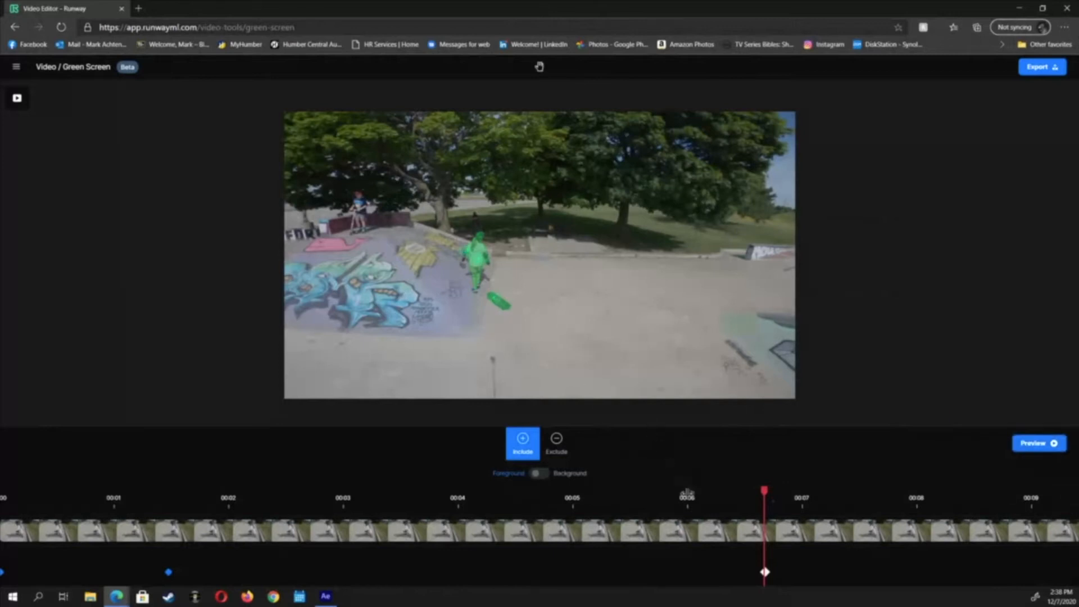
Move to about 3.4 seconds and add a mask point on that frame
click(629, 497)
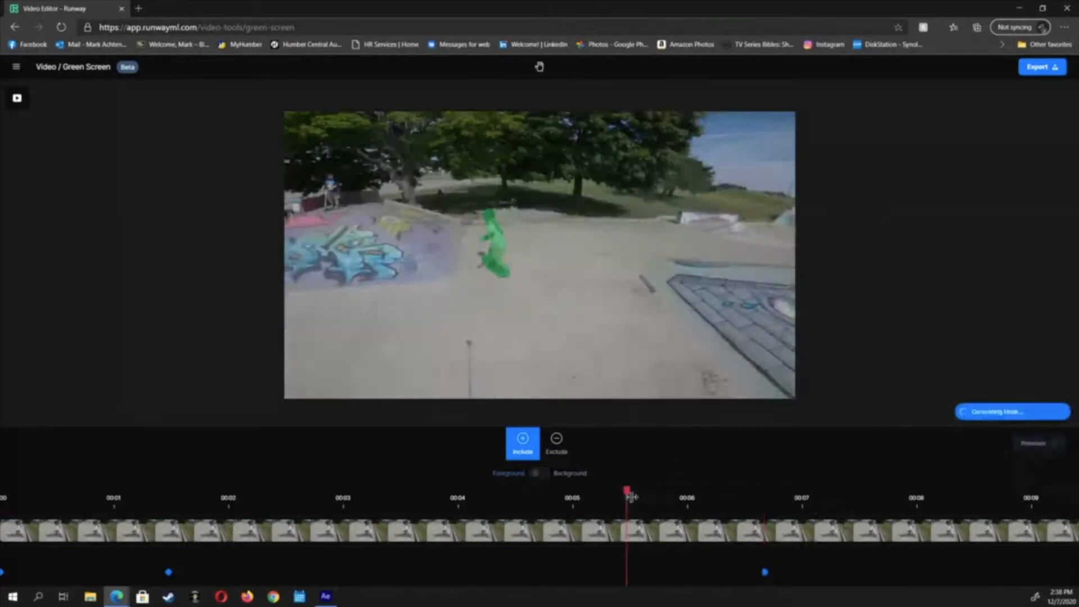
drag(631, 497, 391, 499)
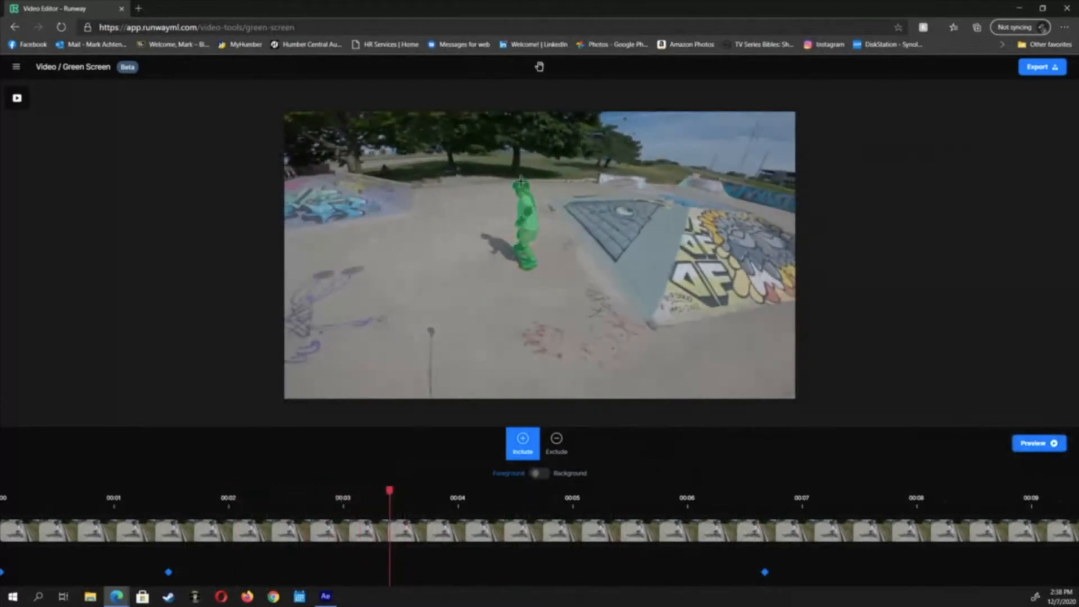
click(699, 255)
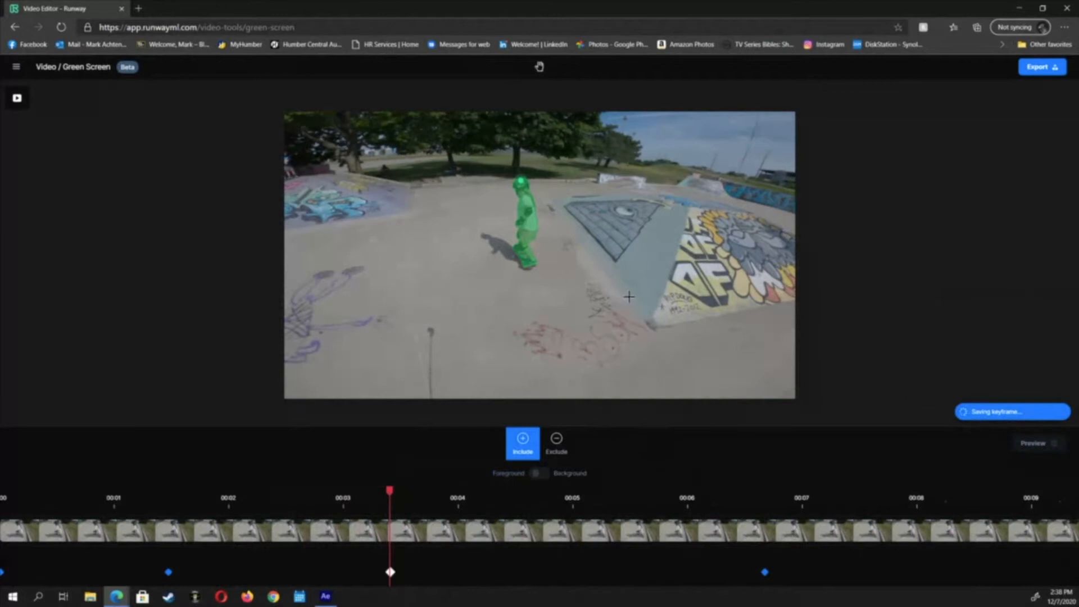
Add an include point on the skater's helmet at about 3.5 seconds and preview the mask
mouse_move(392, 496)
mouse_down()
mouse_move(329, 496)
mouse_move(429, 496)
mouse_move(399, 492)
mouse_up()
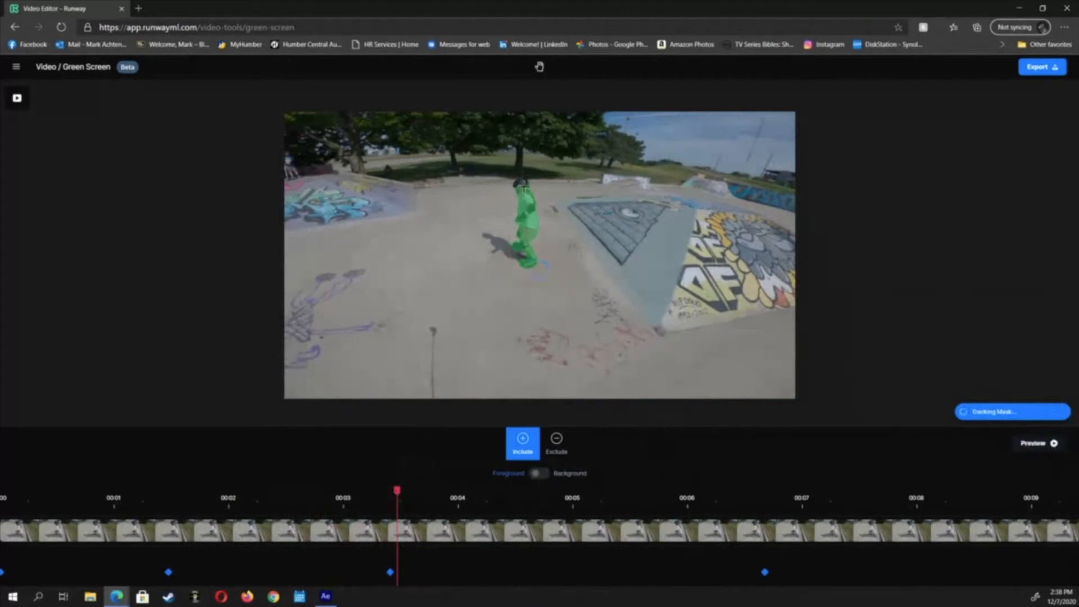
click(523, 185)
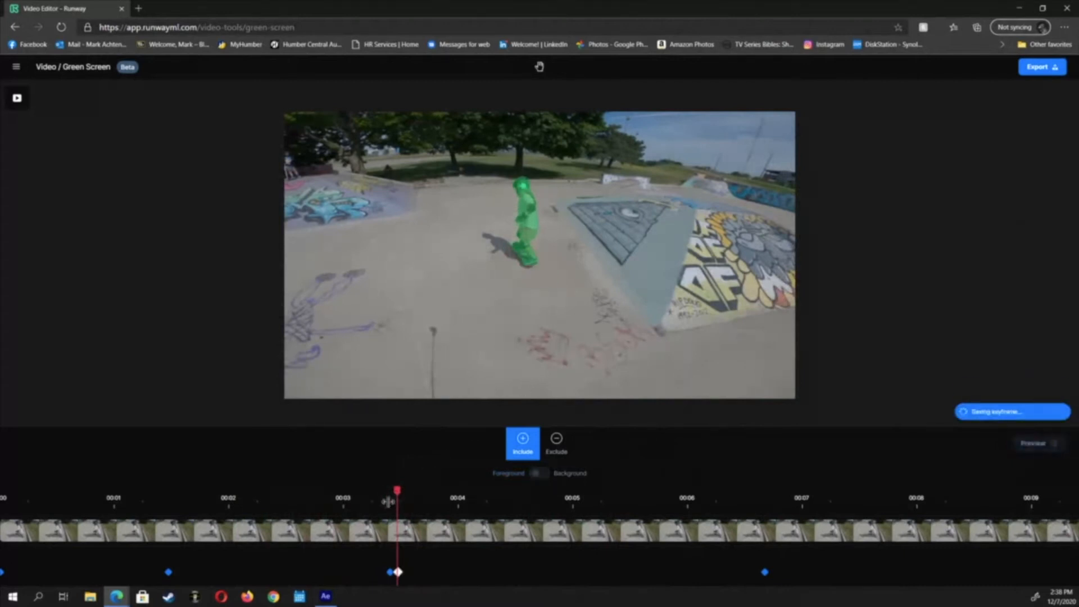
drag(397, 494, 414, 489)
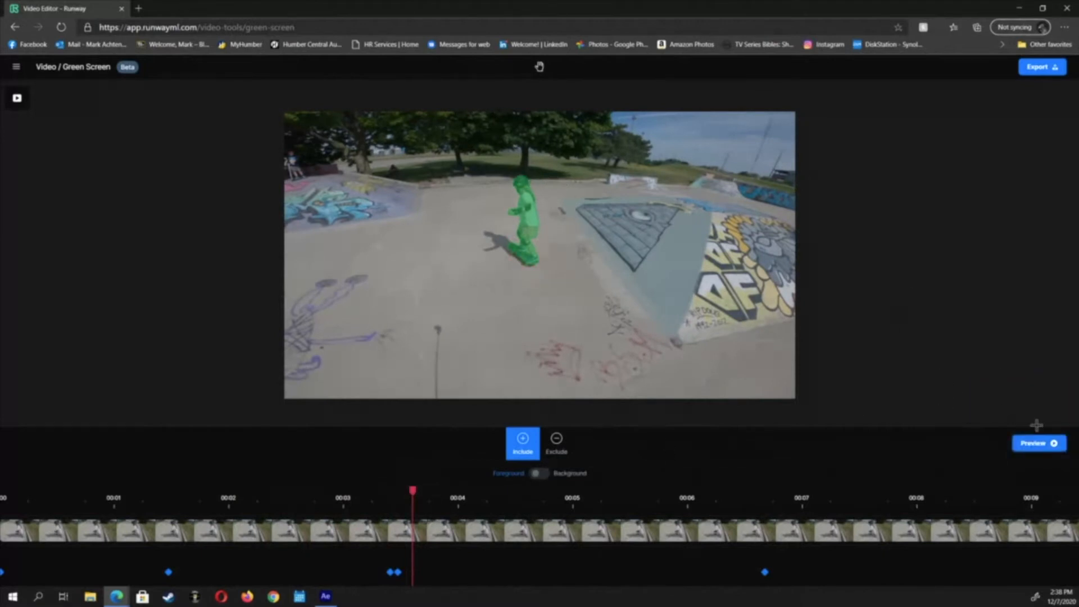
click(1039, 445)
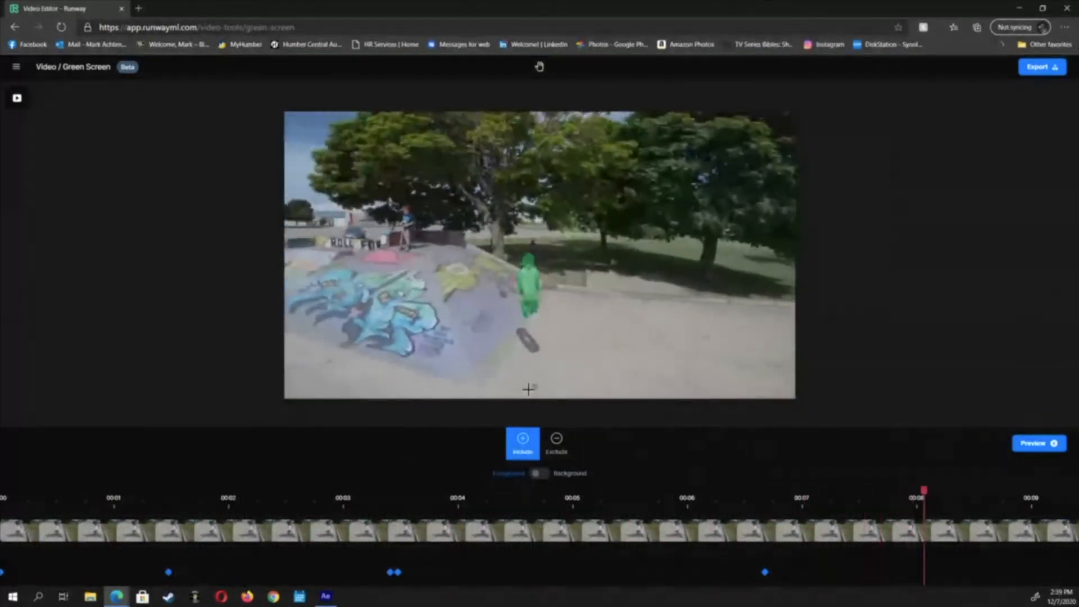
Try to switch the export quality to HD in the export panel
click(1039, 66)
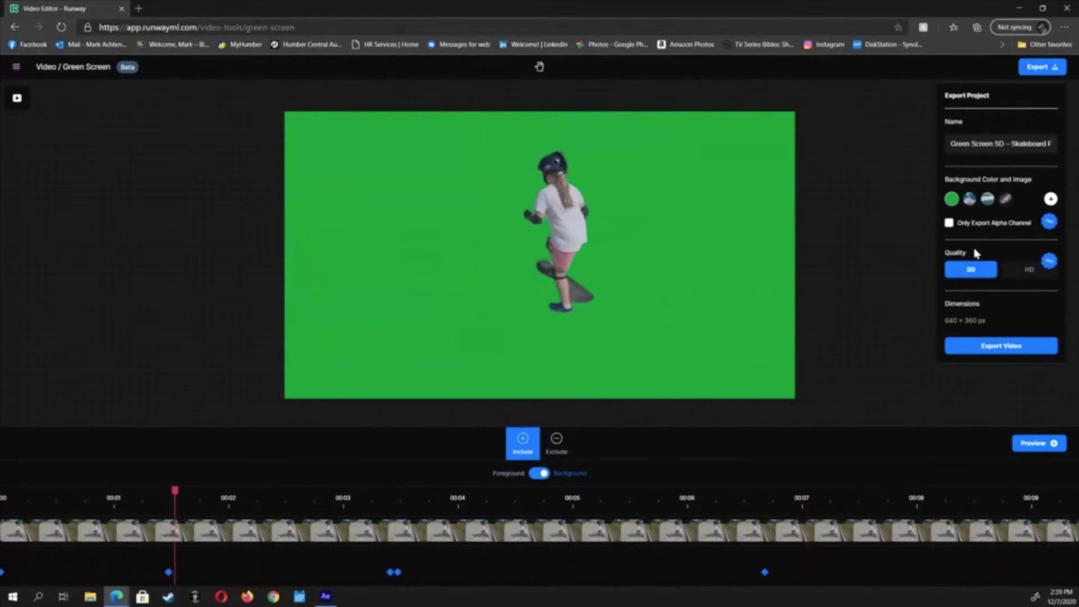
click(1026, 270)
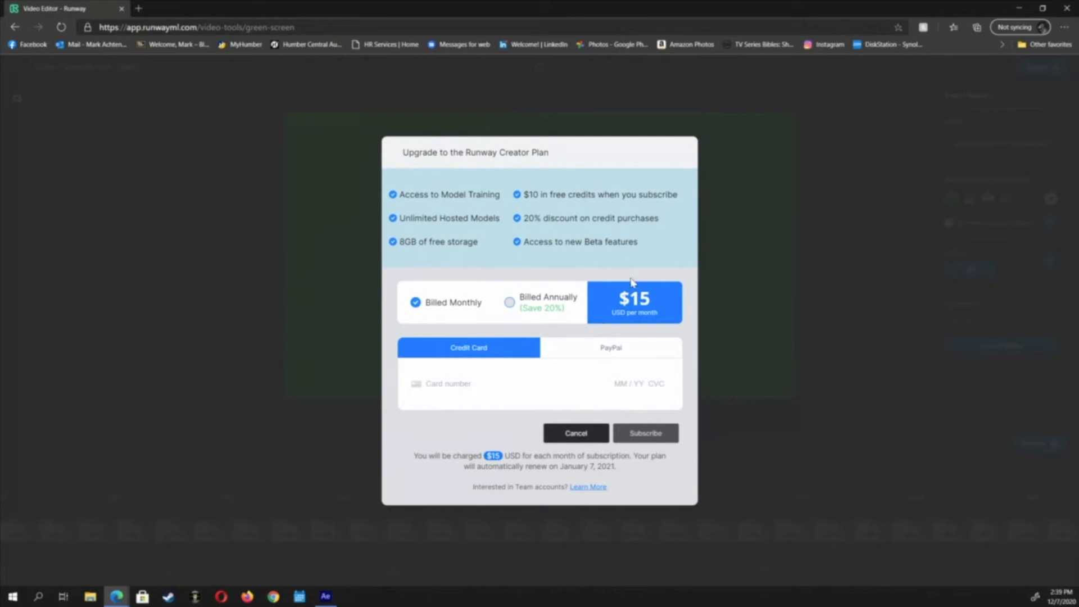
click(576, 433)
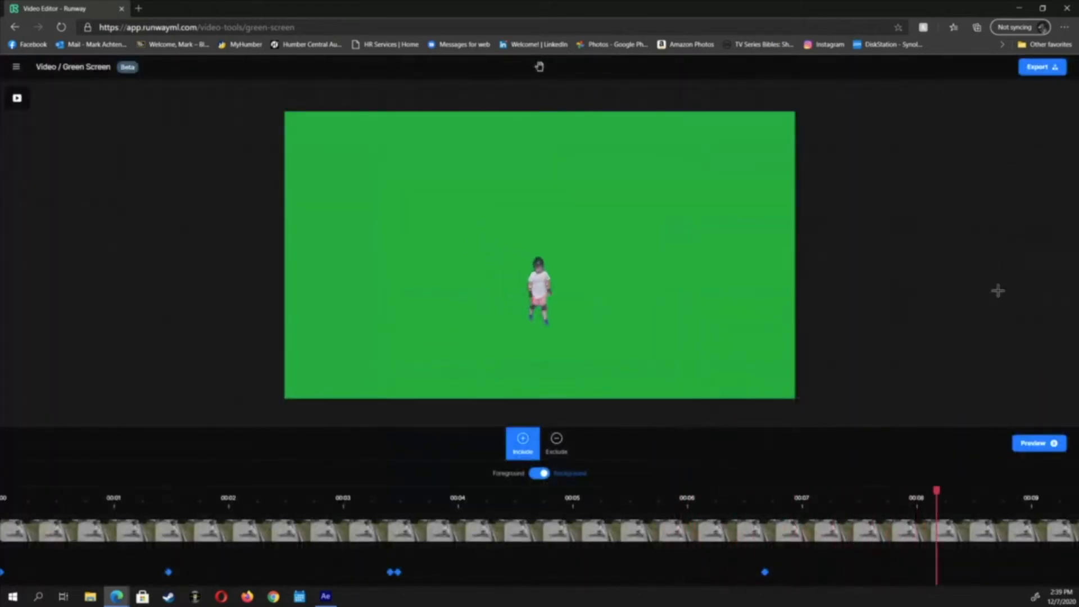
Open the export panel and inspect the background colour options, including green #00b140
click(1039, 67)
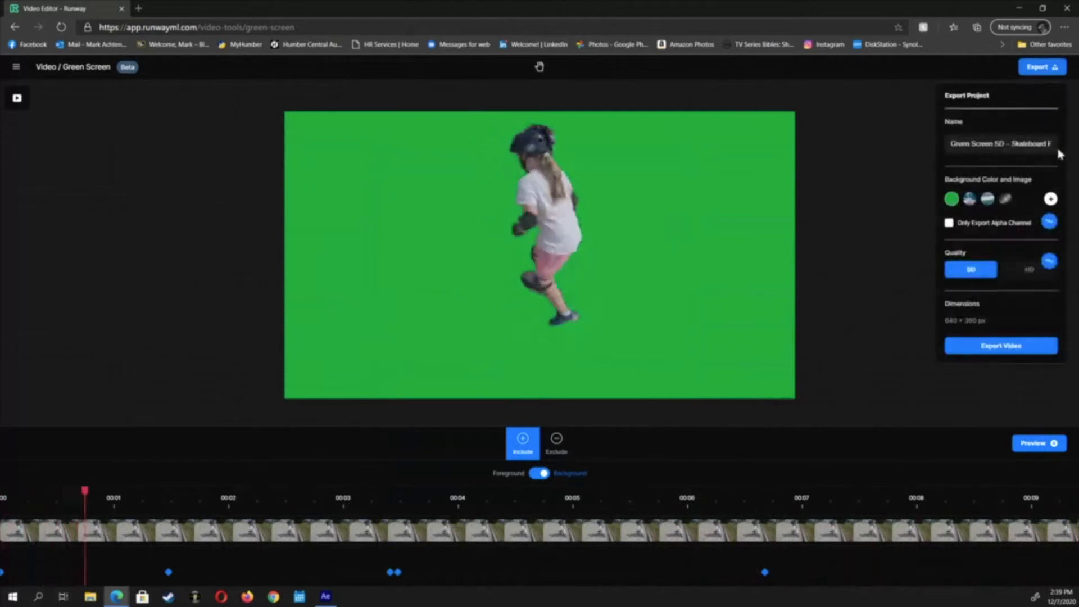
click(951, 199)
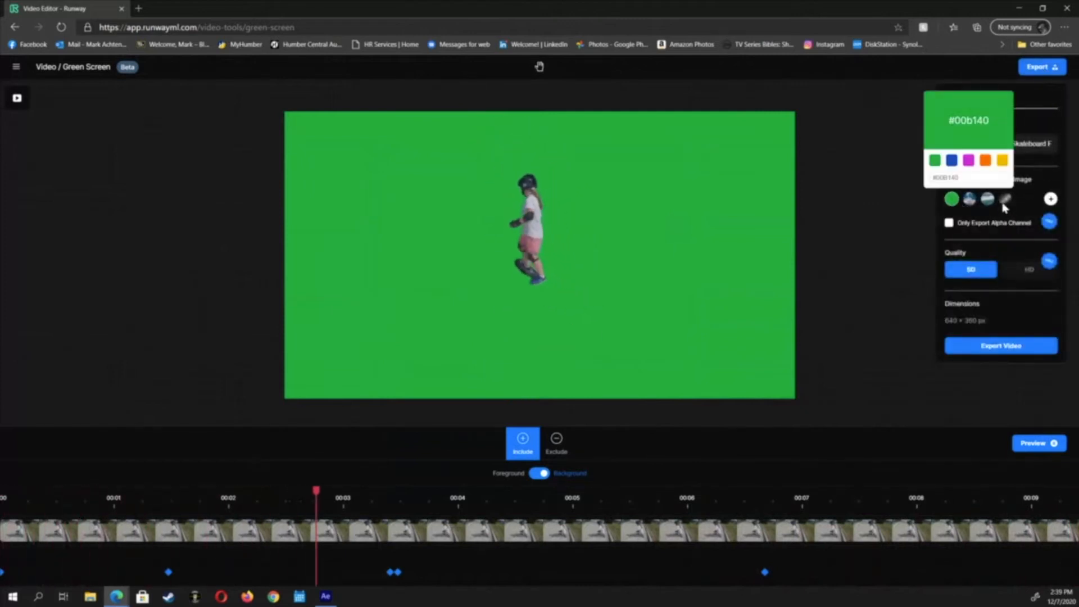
click(969, 275)
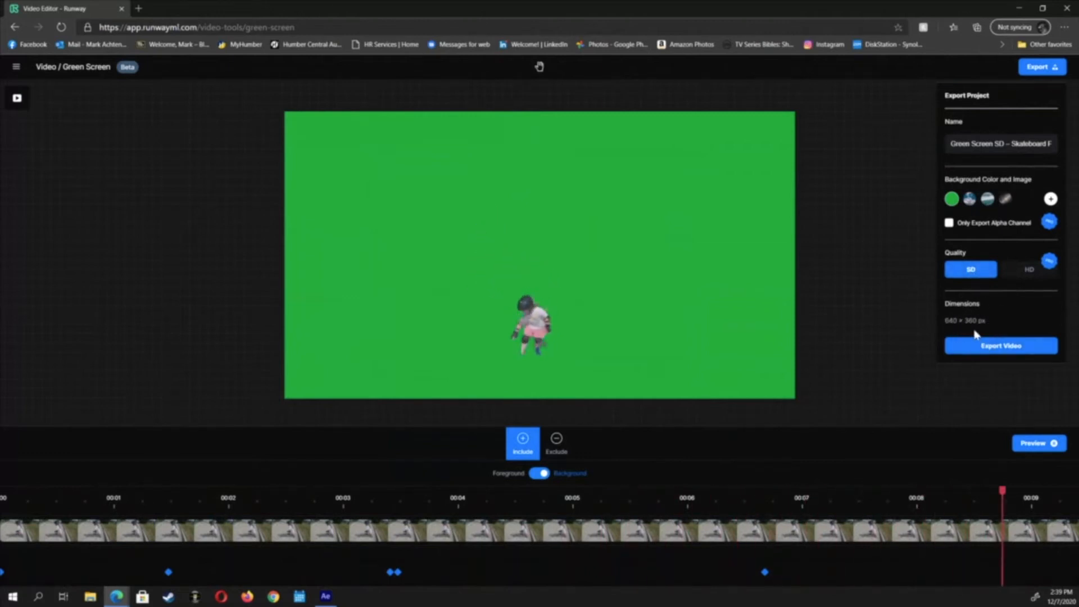
Close the Runway tab, switch to After Effects, and open the Green Screen SD – Skateboard Fix 2 composition
click(123, 10)
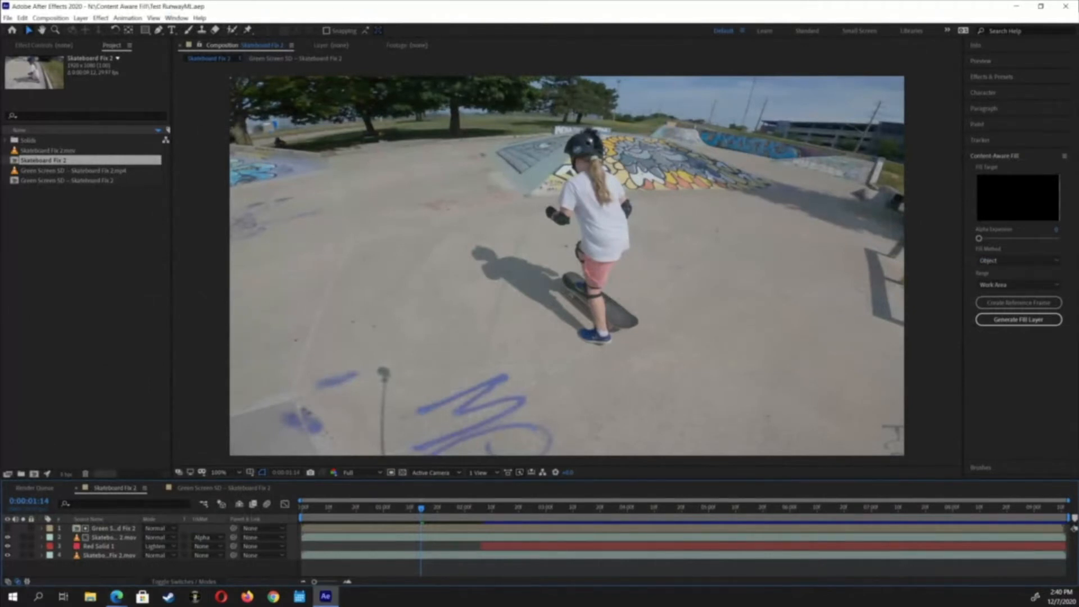
click(117, 597)
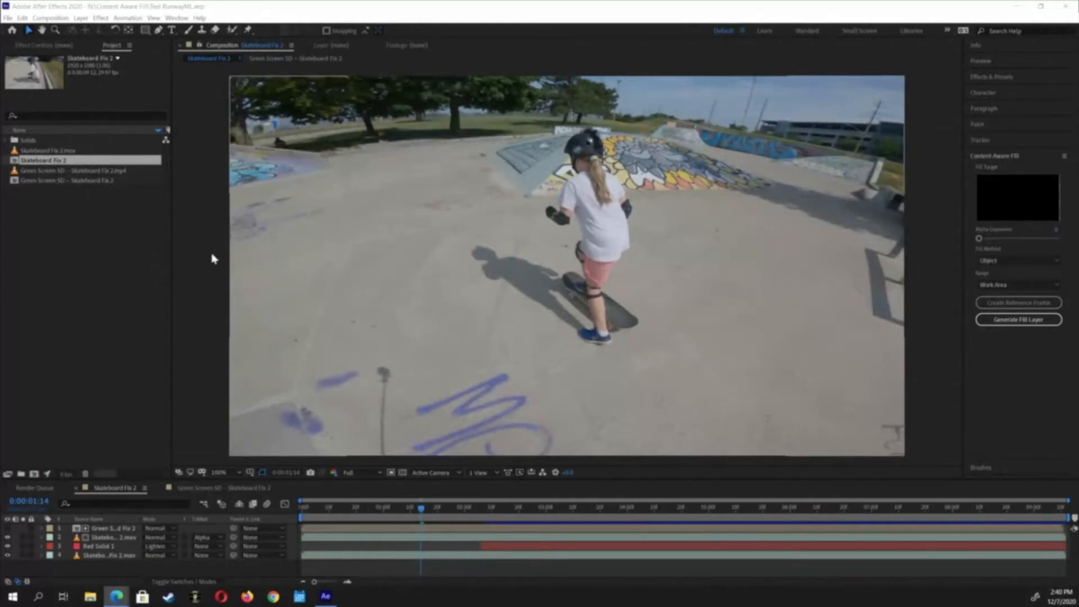
click(16, 181)
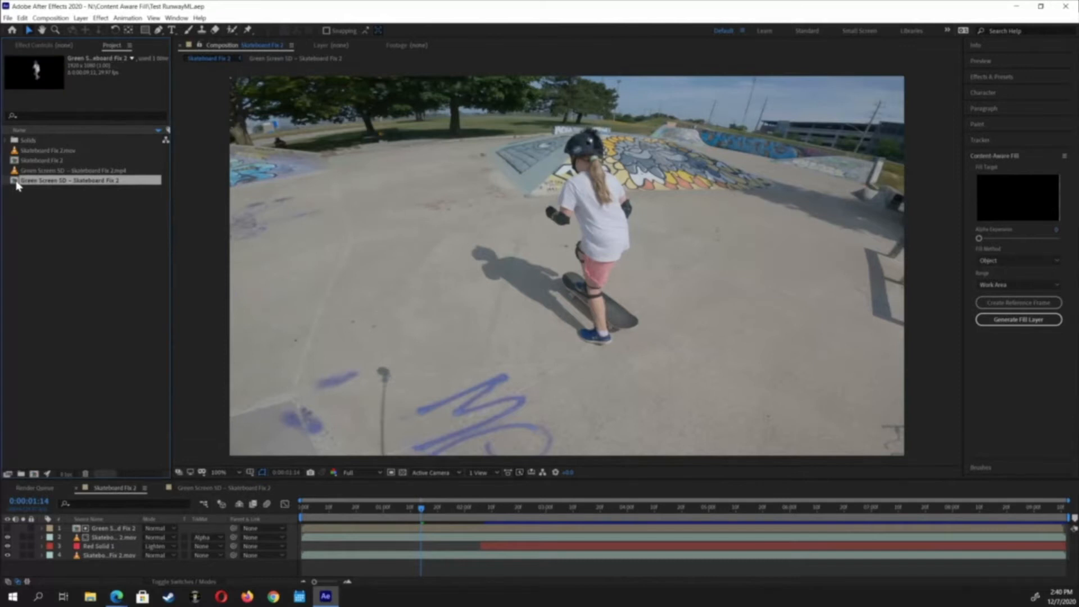
double_click(17, 182)
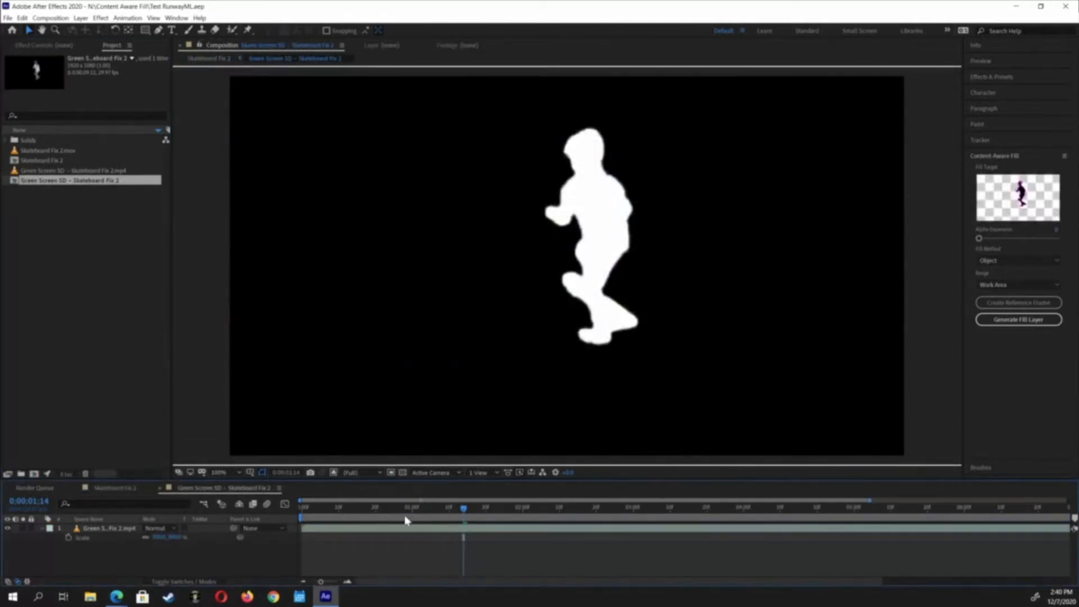
Select the green screen clip layer and switch the viewer from alpha to full colour display
click(96, 529)
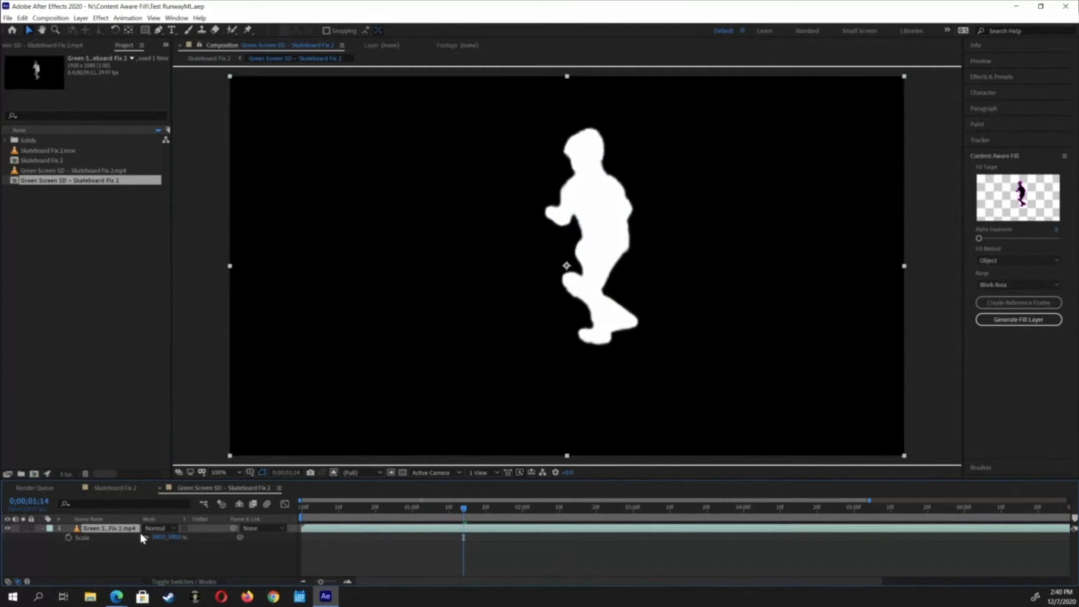
click(344, 474)
click(393, 352)
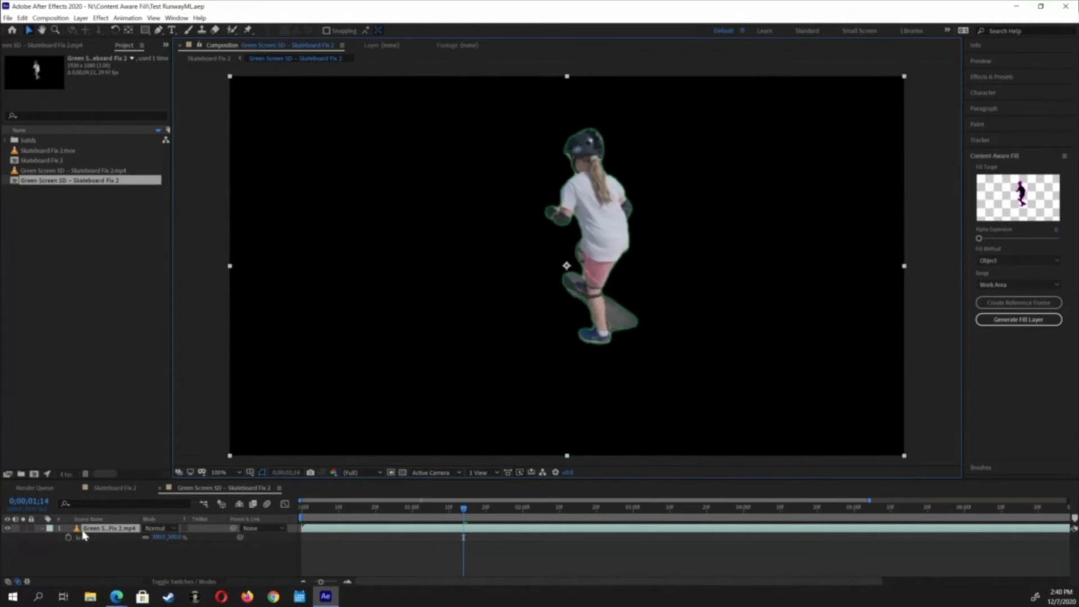
Reveal the layer's effects and turn off its Color Range effect
key(e)
click(7, 539)
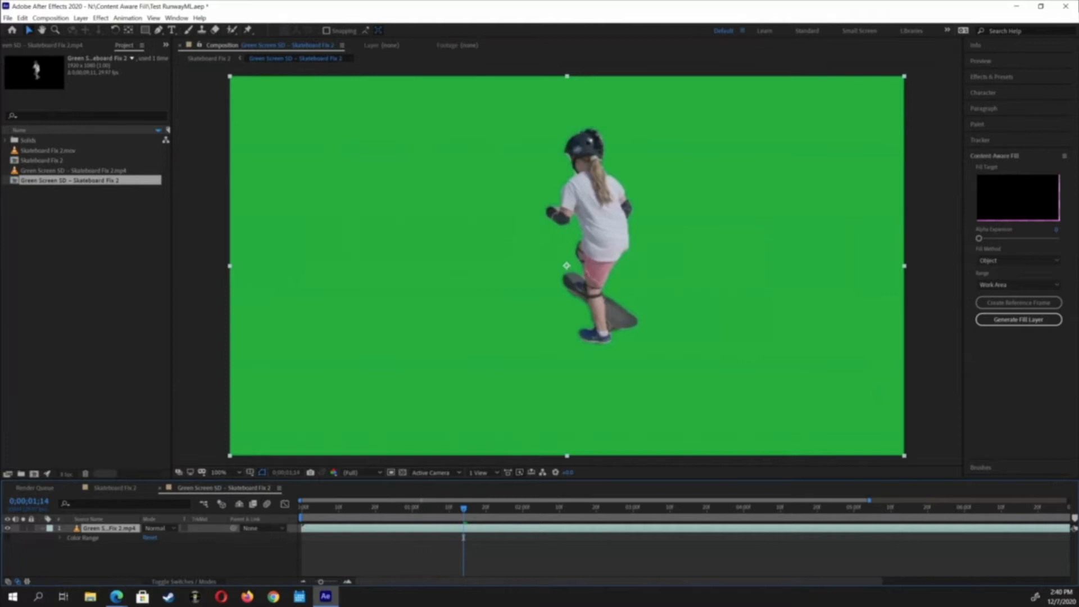
Select the green screen composition in the project and switch the viewer to show only the alpha channel
click(86, 171)
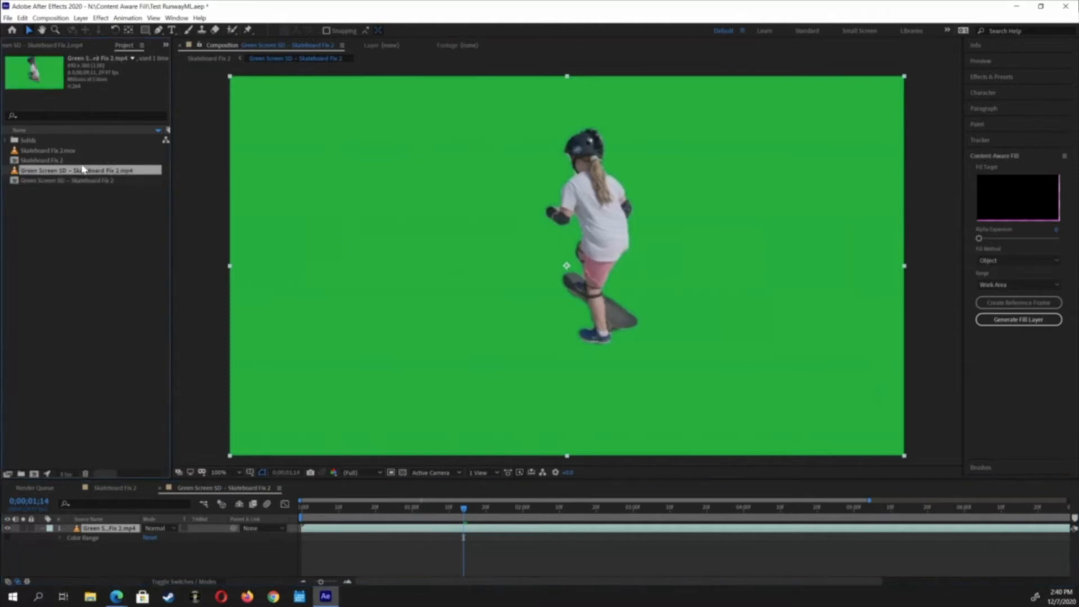
click(82, 181)
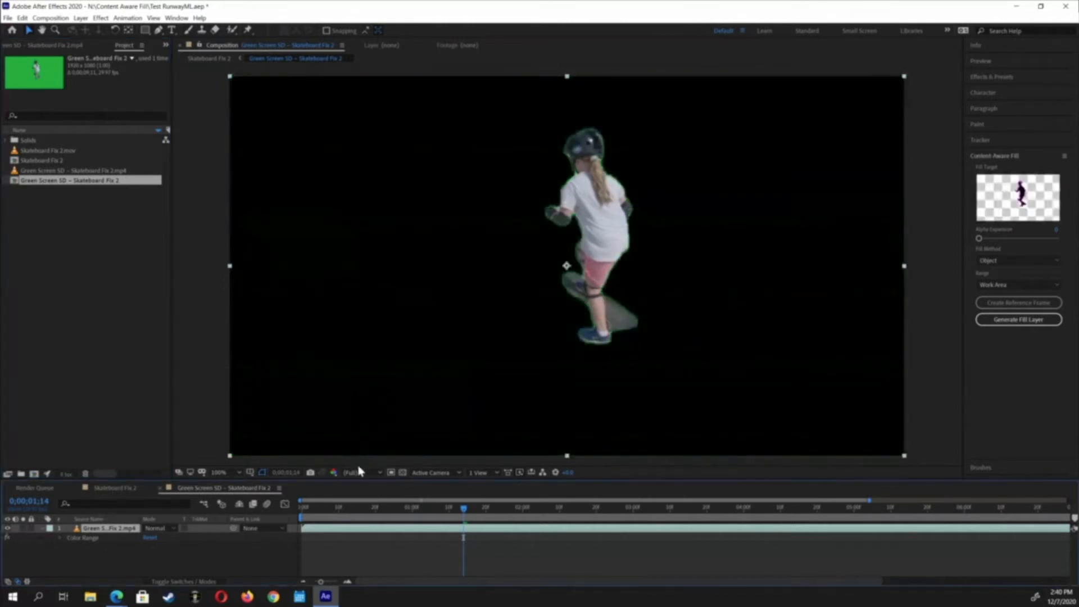
click(372, 474)
click(367, 474)
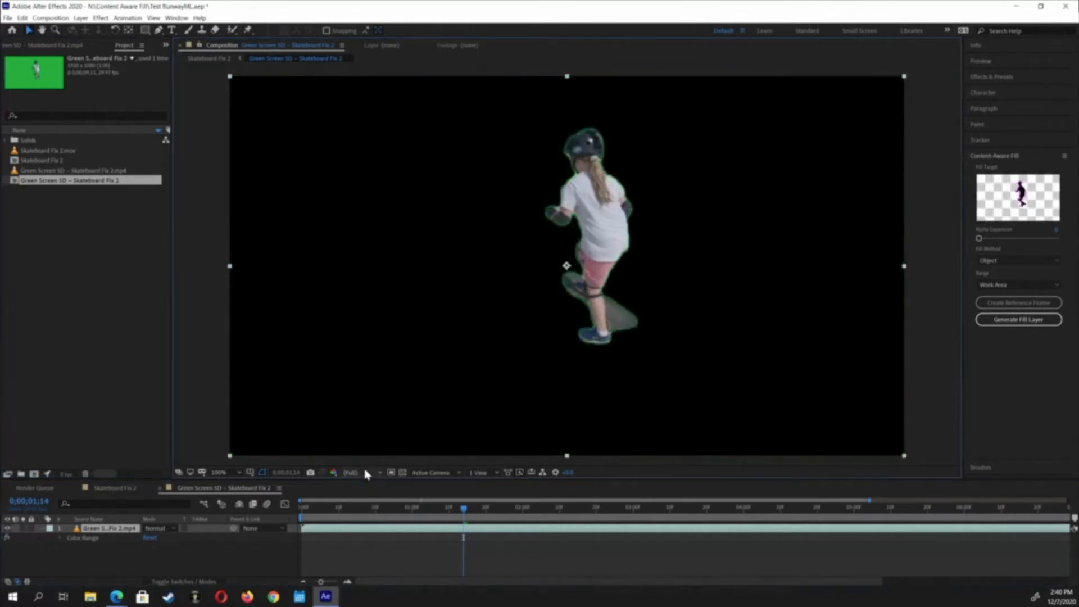
click(331, 473)
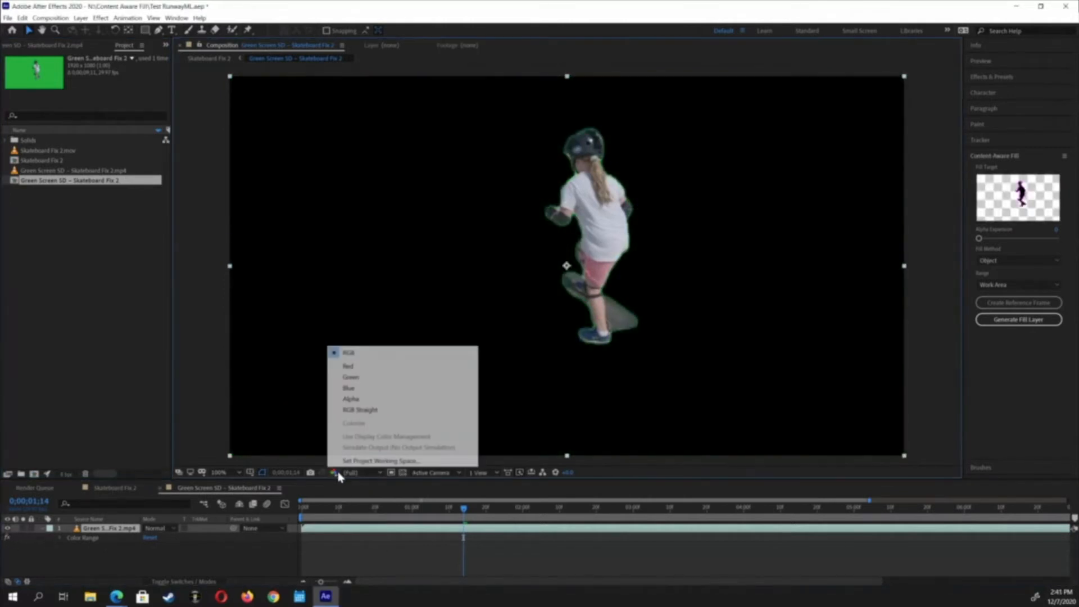
click(348, 400)
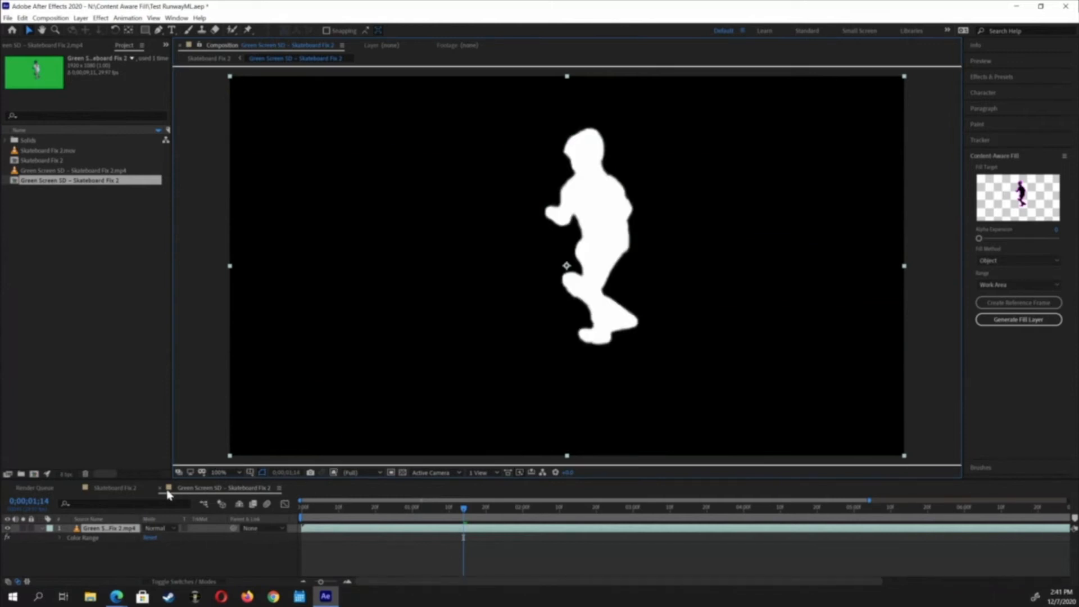
Open the Skateboard Fix 2 composition and hide the second Skateboard Fix 2.mov layer
click(116, 490)
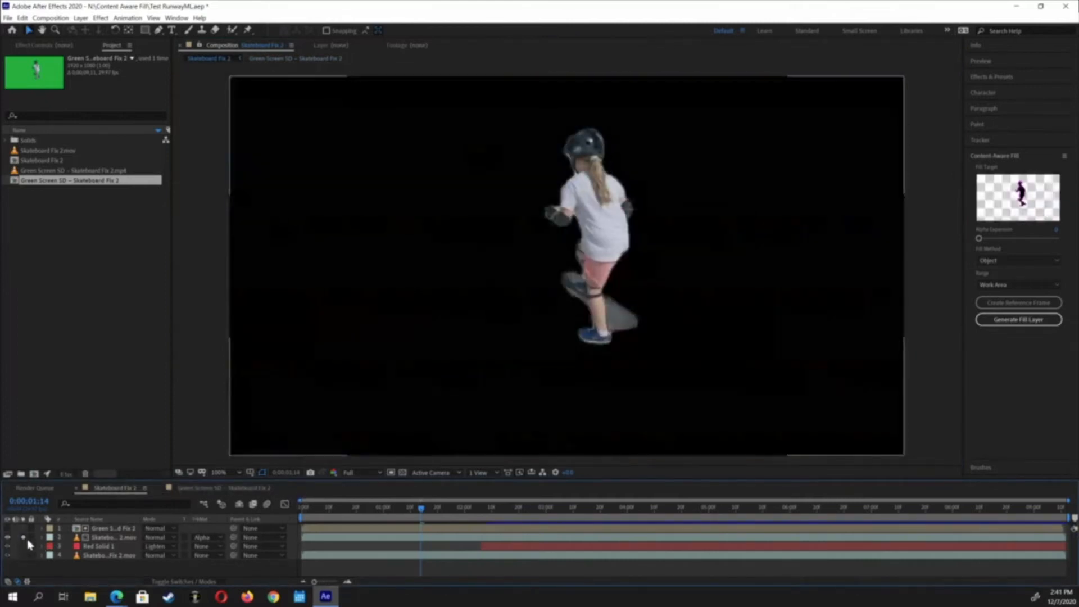
click(23, 537)
click(114, 538)
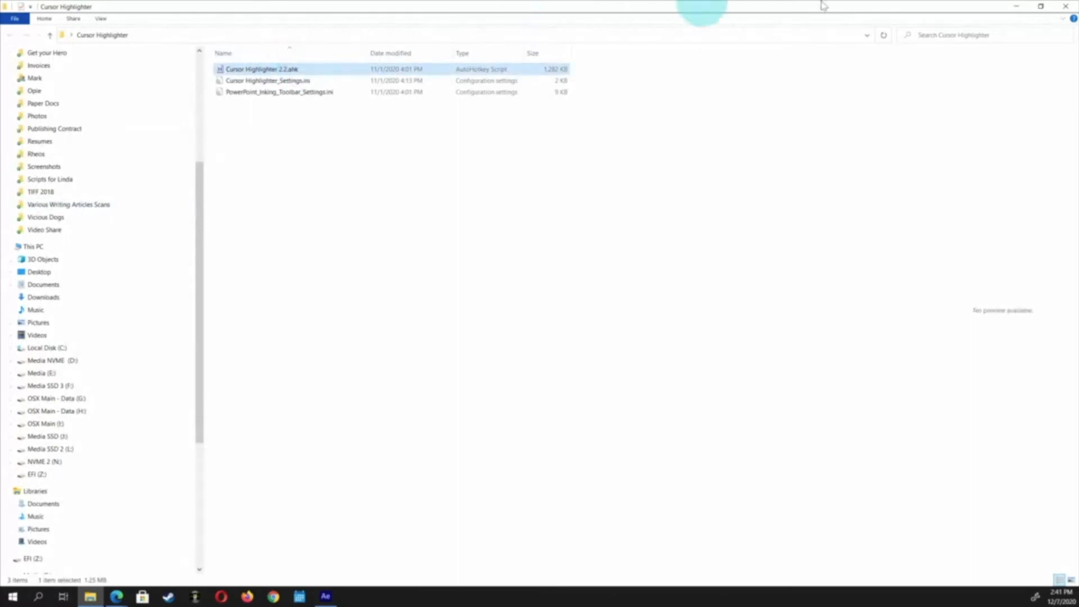
click(1065, 7)
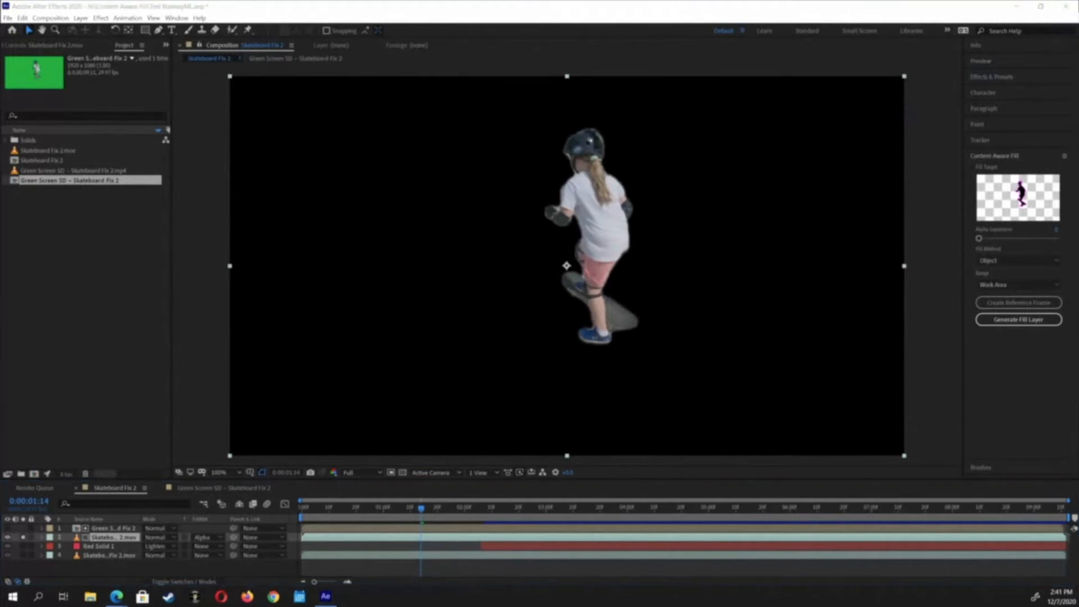
key(super+d)
key(super+d)
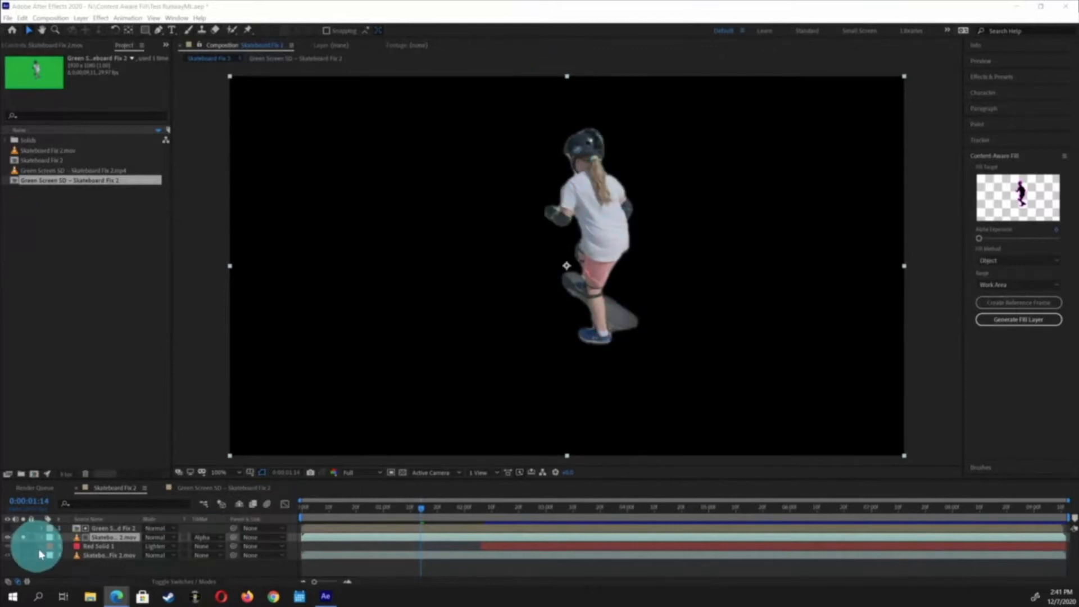
Select the top green screen layer and turn the second layer's visibility back on
click(100, 529)
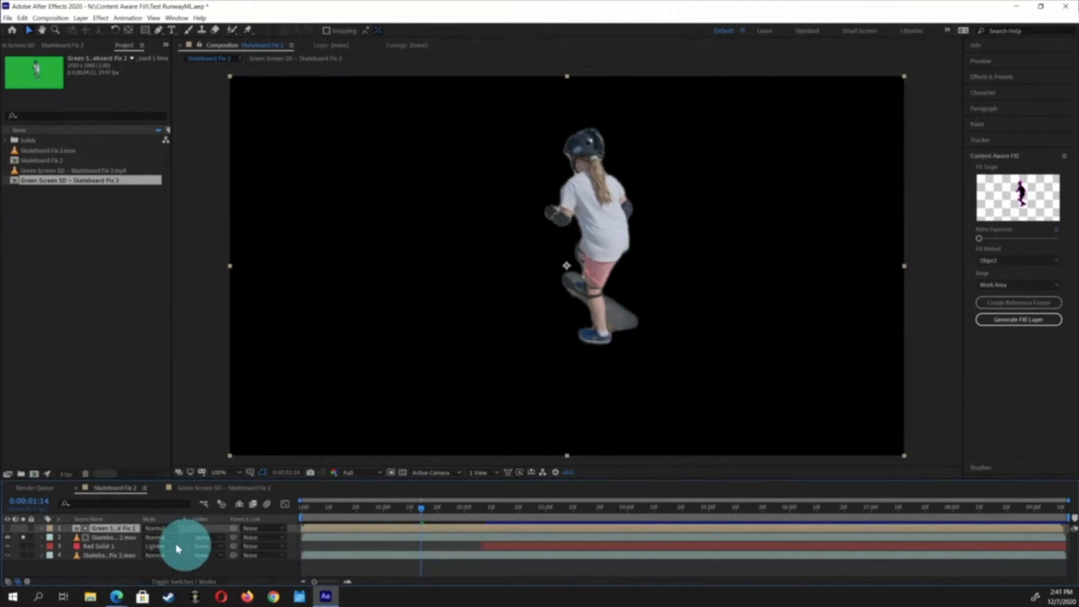
click(23, 541)
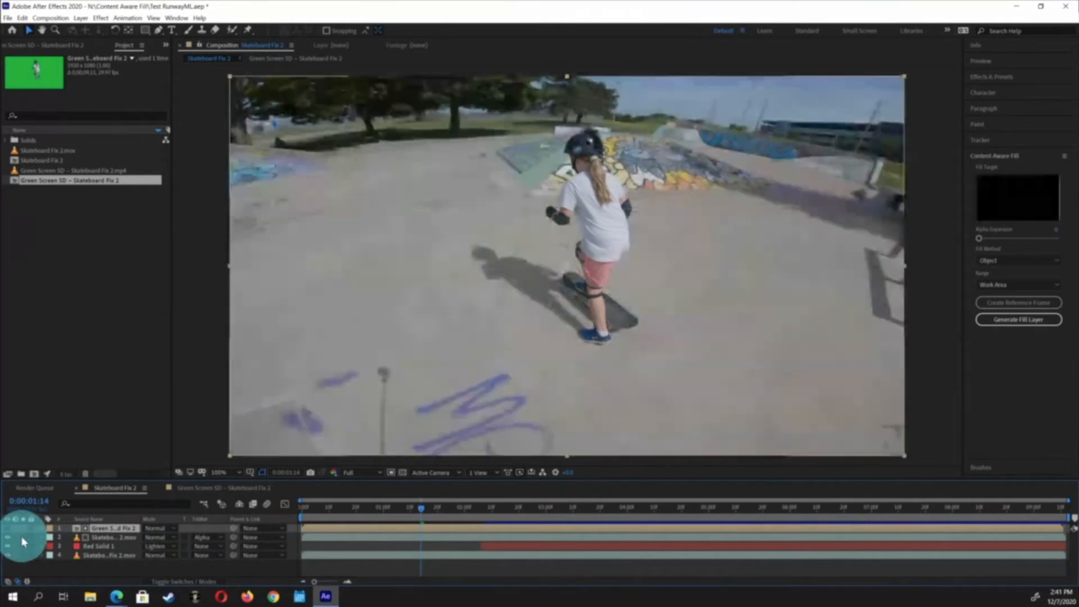
Preview the composition playback and move the time indicator to about 4 seconds
key(space)
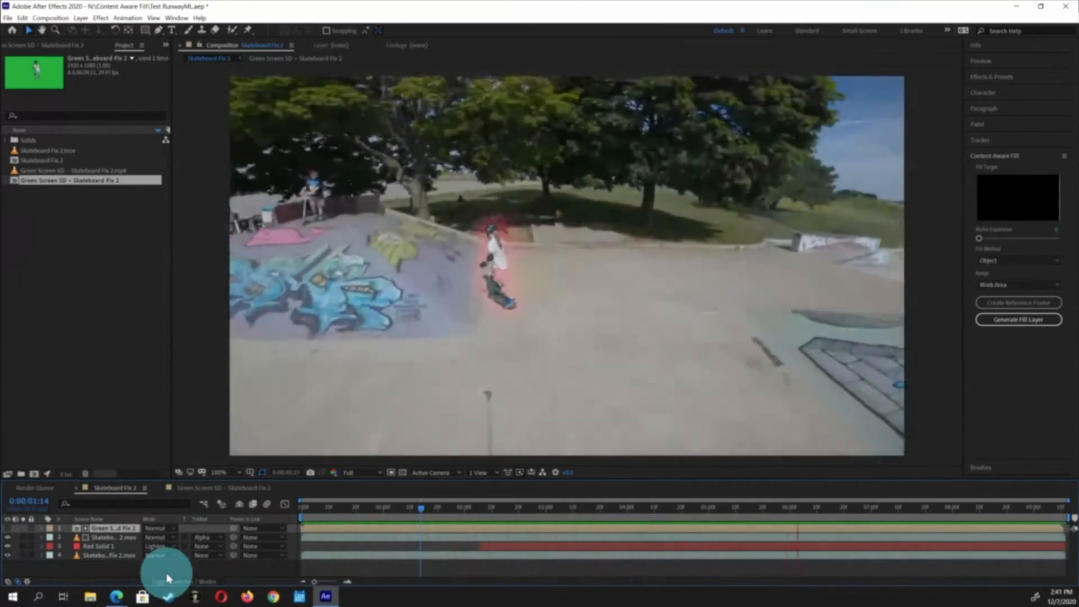
key(space)
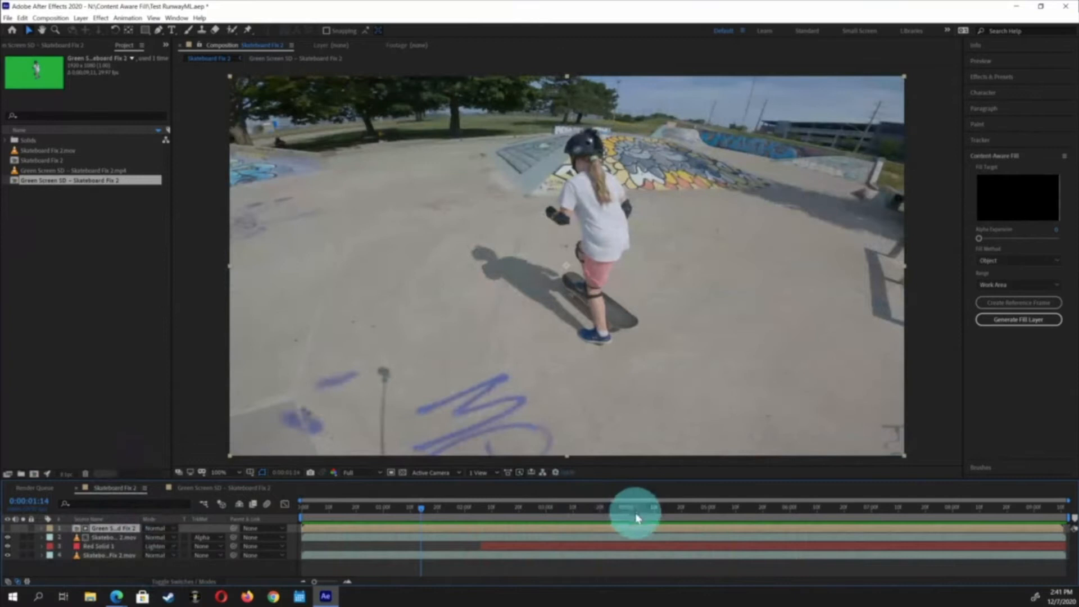
click(649, 511)
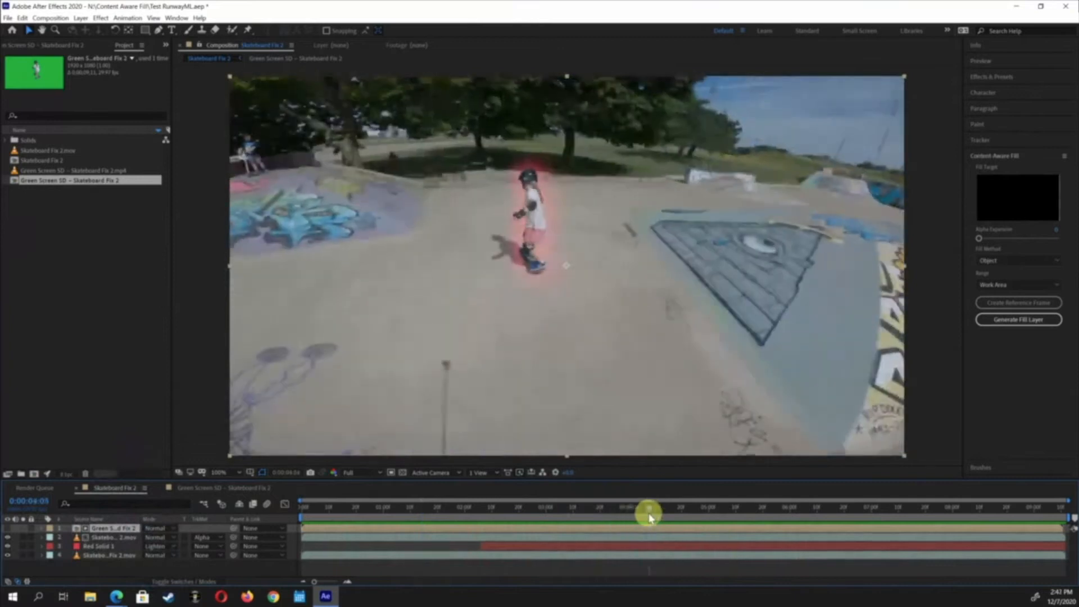
Apply a Lumetri Color effect to the bottom Skateboard Fix 2.mov layer
click(82, 556)
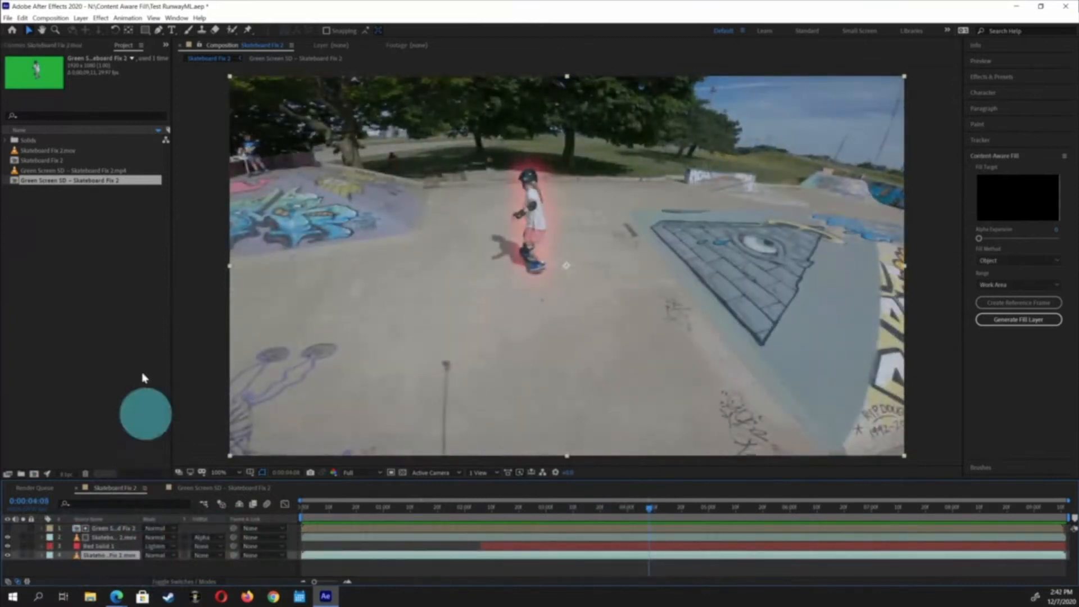
click(129, 17)
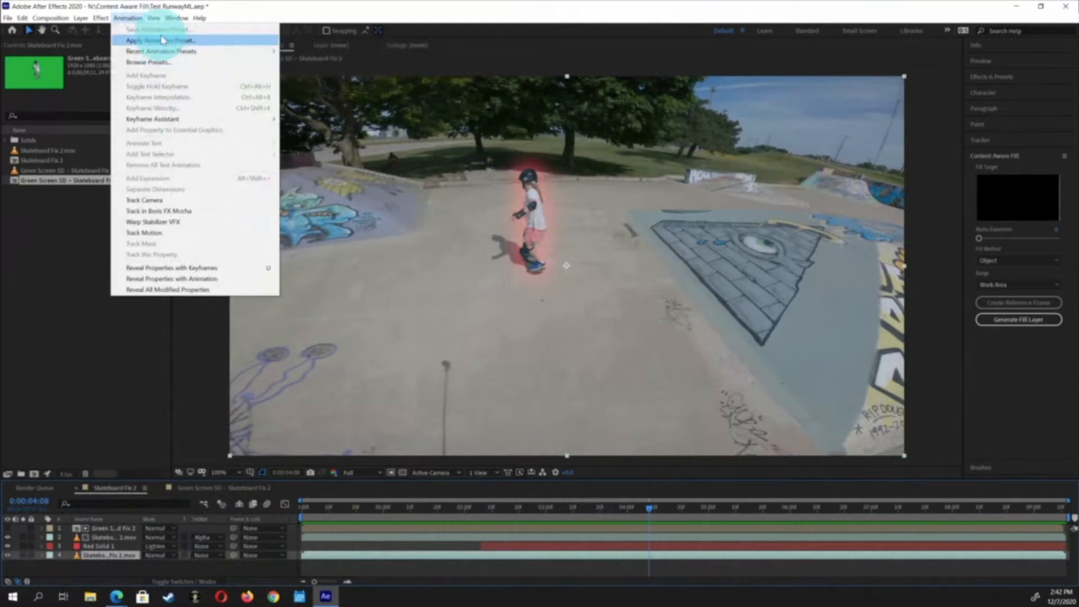
mouse_move(101, 18)
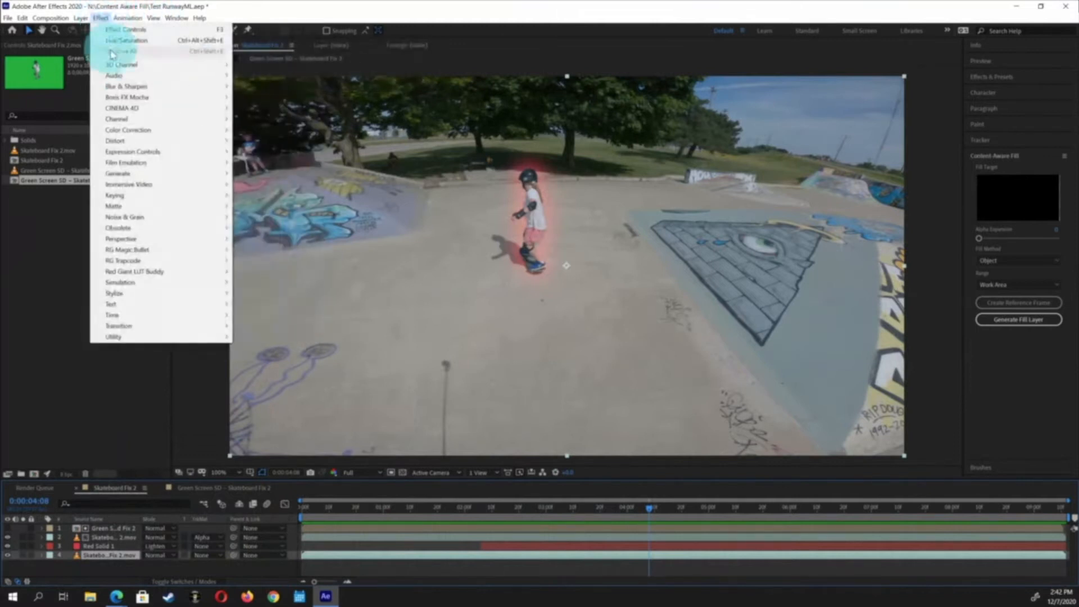
mouse_move(136, 86)
mouse_move(159, 122)
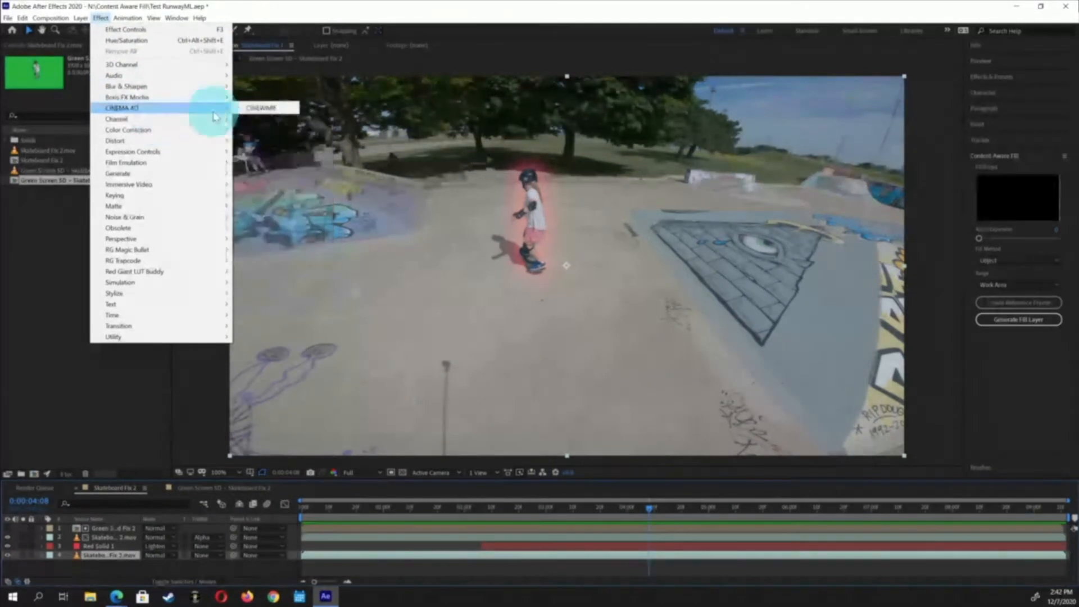
mouse_move(213, 129)
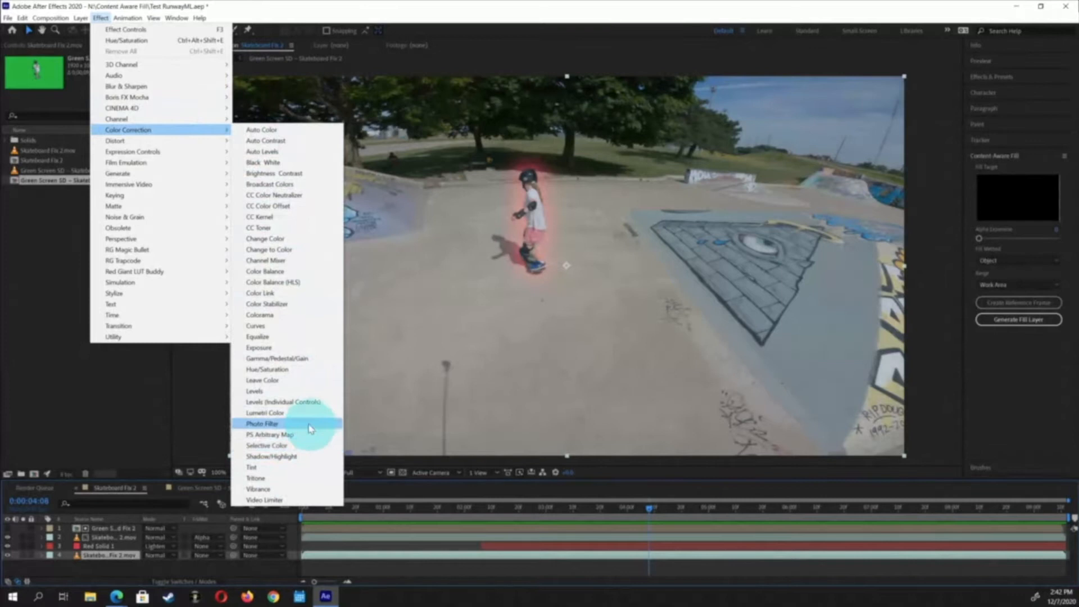
click(304, 420)
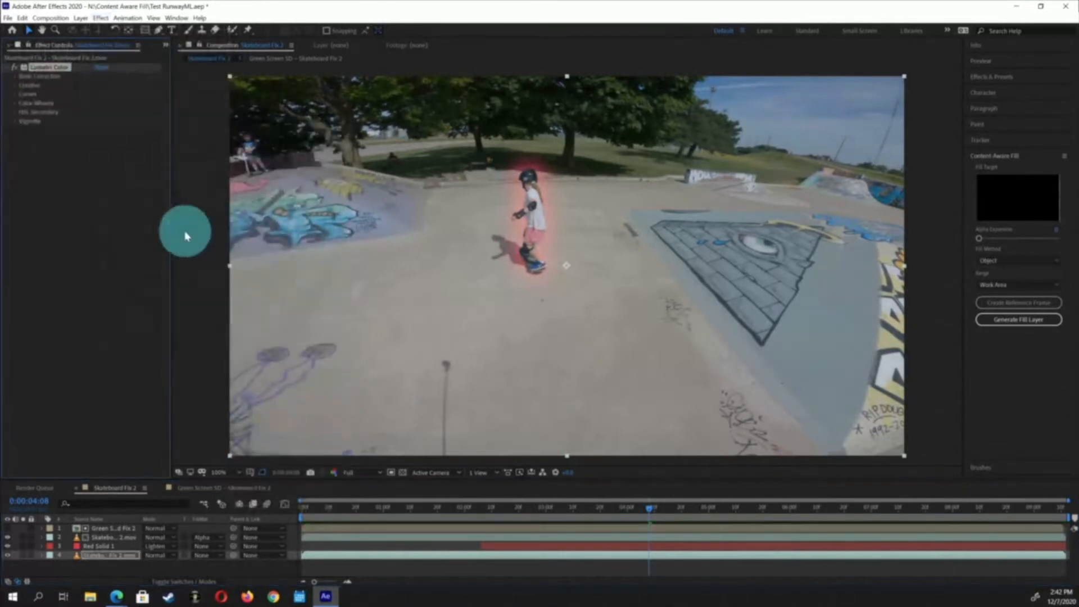
In Lumetri Color's Creative section, set the Look to SL IRON HDR
click(17, 86)
click(144, 100)
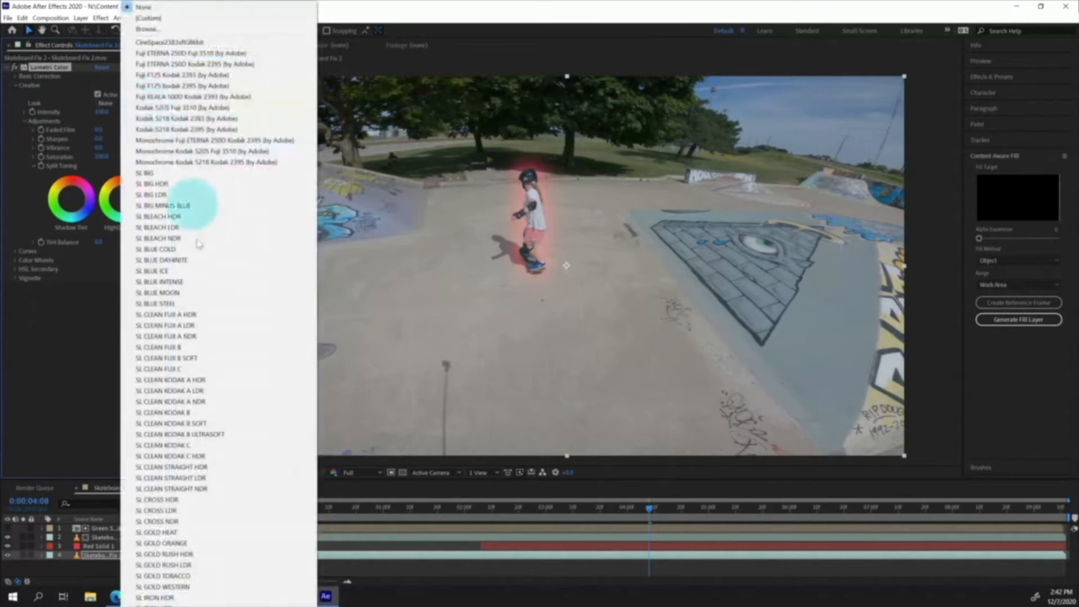
click(243, 596)
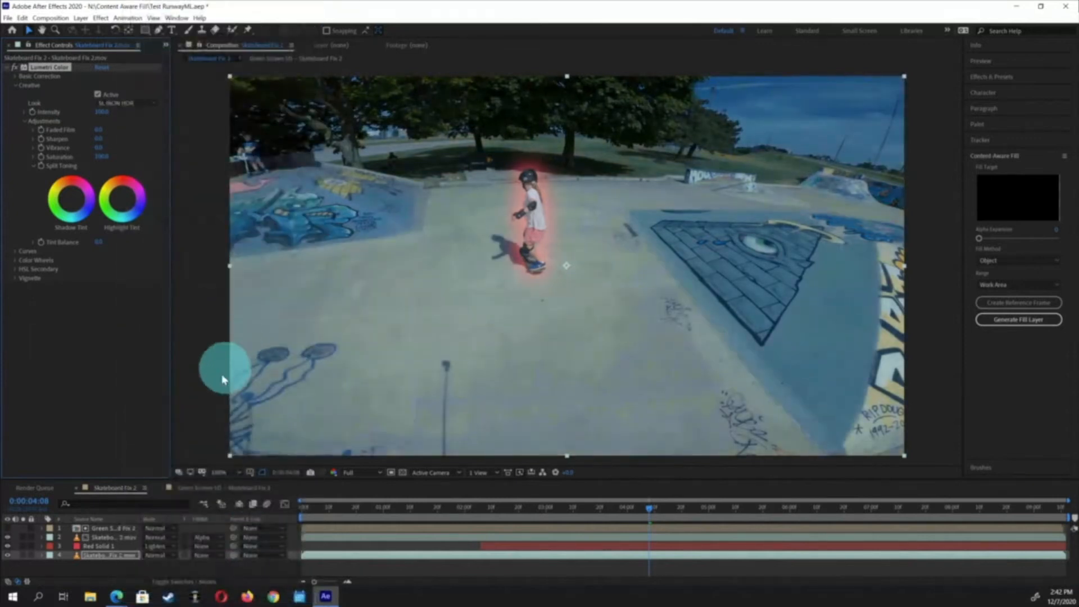
Preview the graded composition and move the time indicator to about 2 seconds 25 frames
key(space)
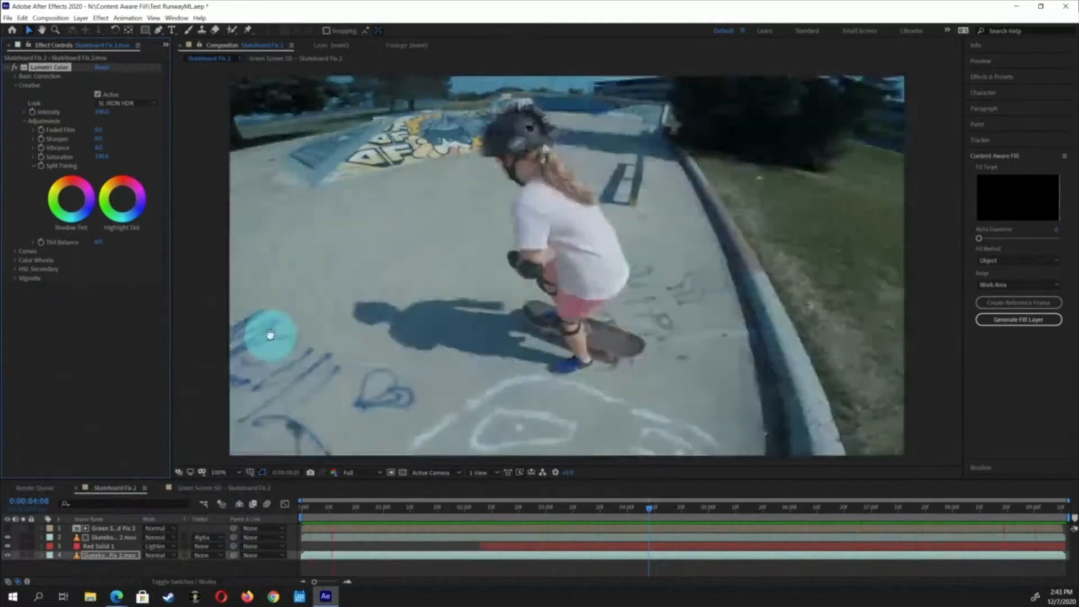
click(272, 337)
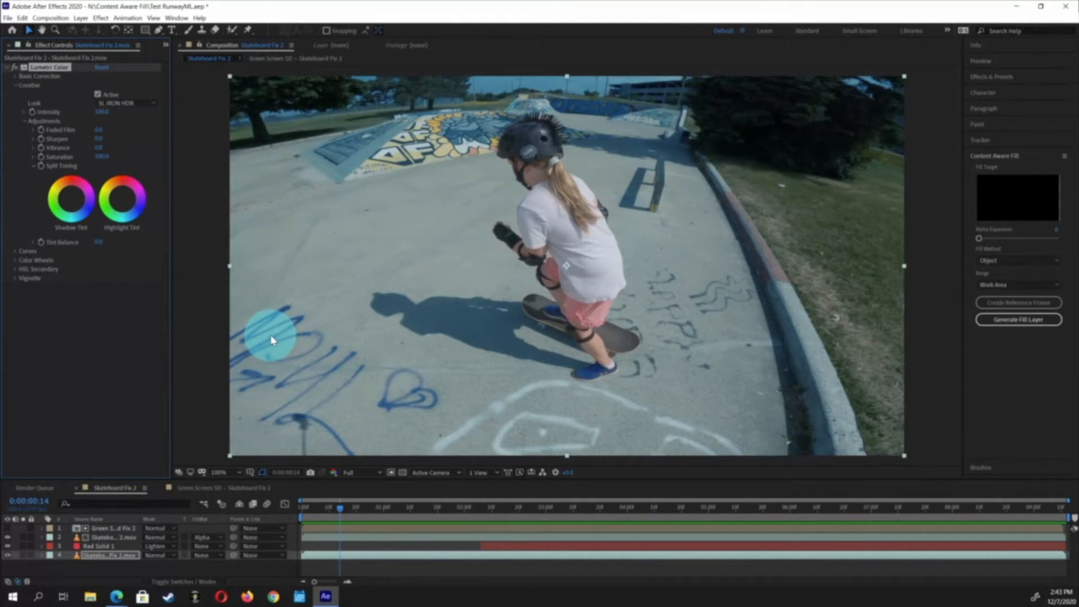
key(space)
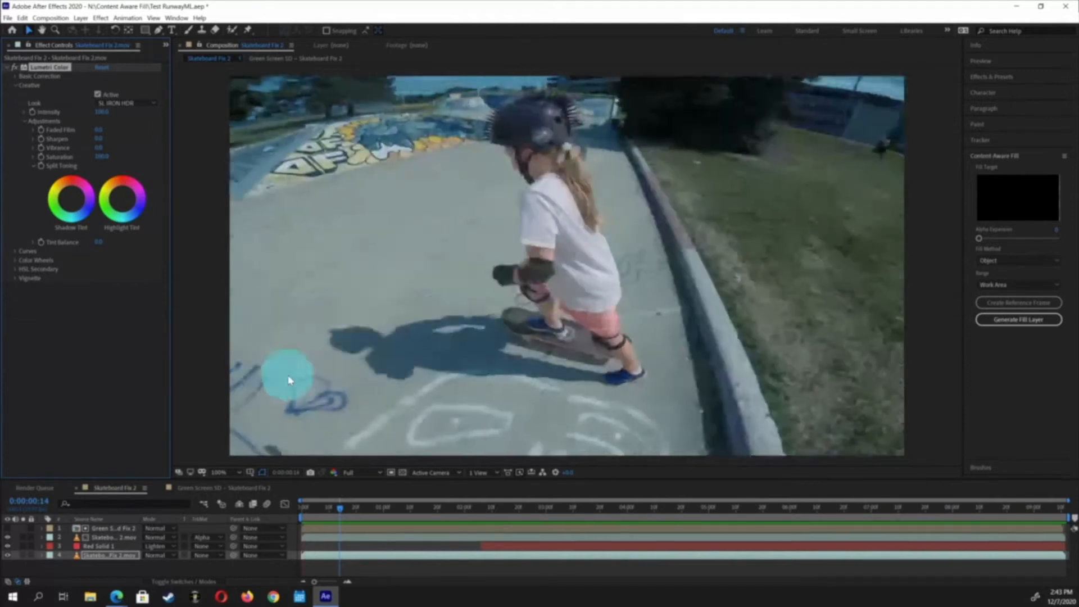
key(space)
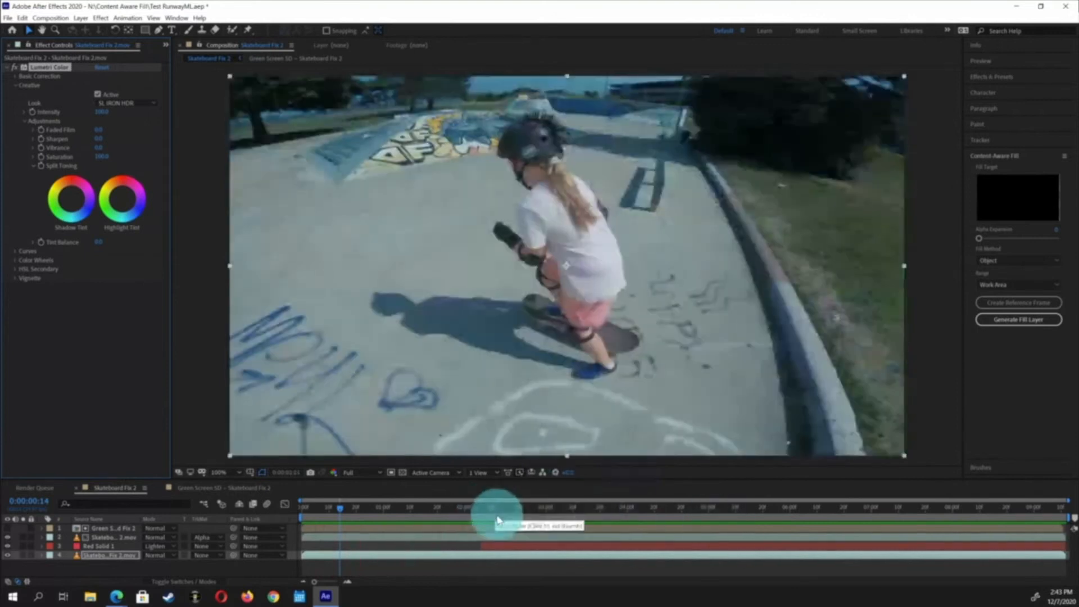
click(507, 509)
click(531, 511)
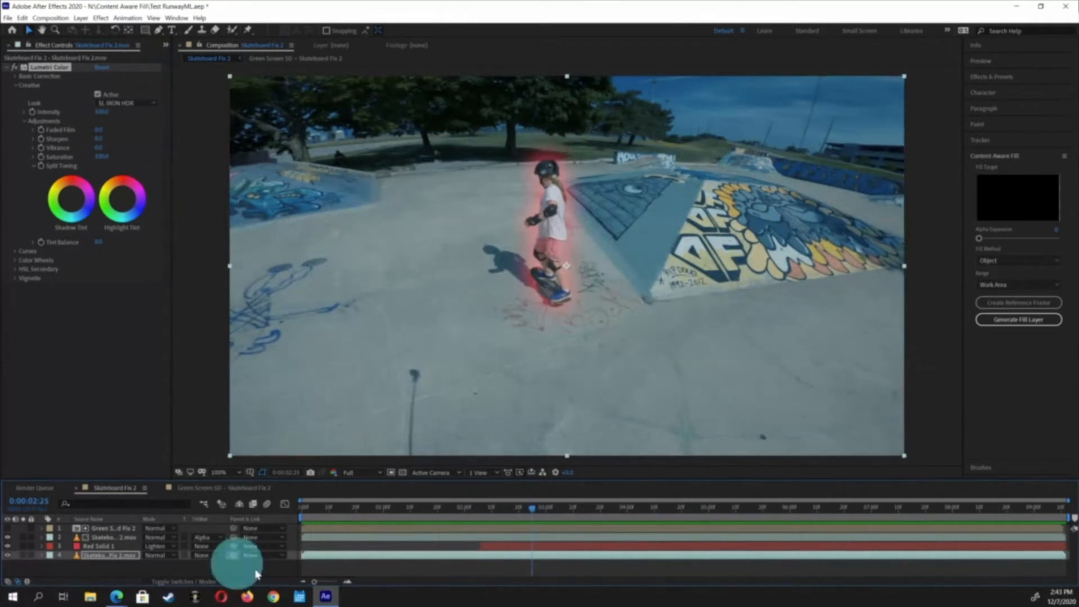
Select the top green screen layer and solo it
click(103, 528)
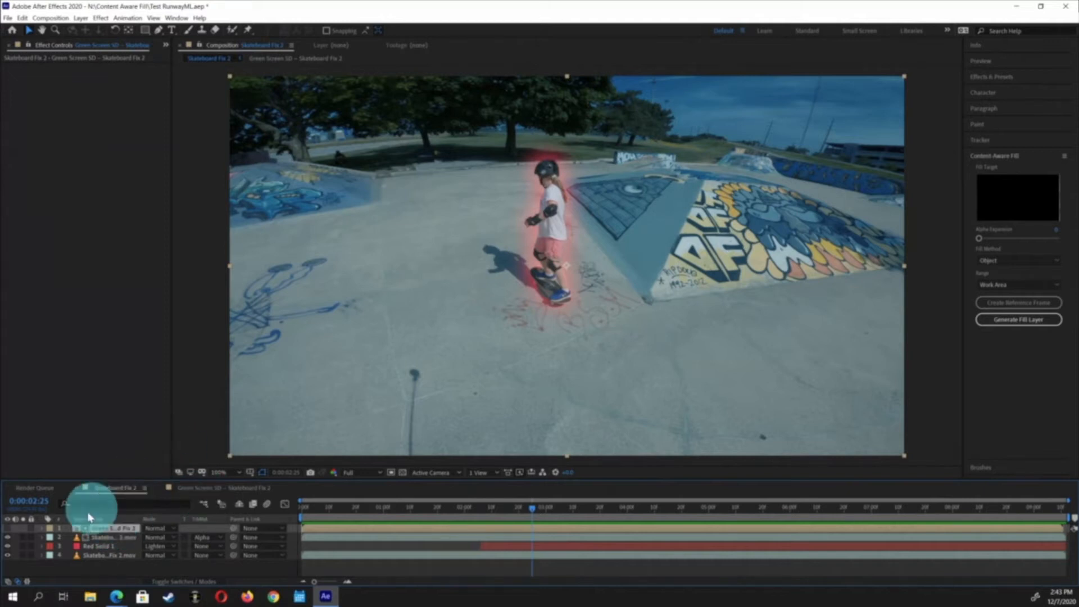
click(7, 529)
click(23, 530)
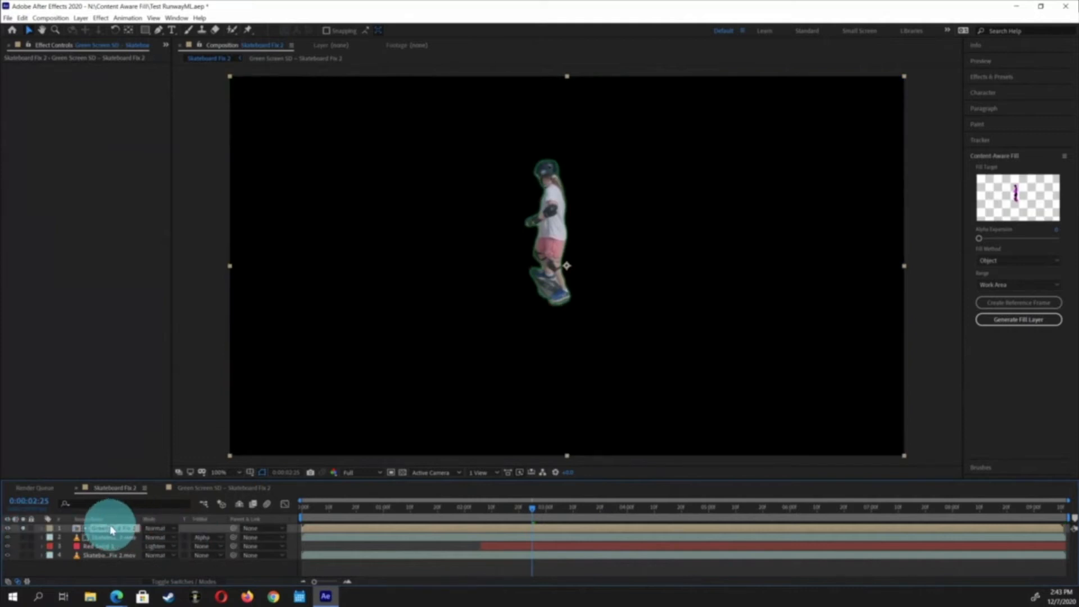
Browse the Keying, Immersive Video and Matte effect categories for the soloed green screen layer
click(100, 17)
mouse_move(128, 18)
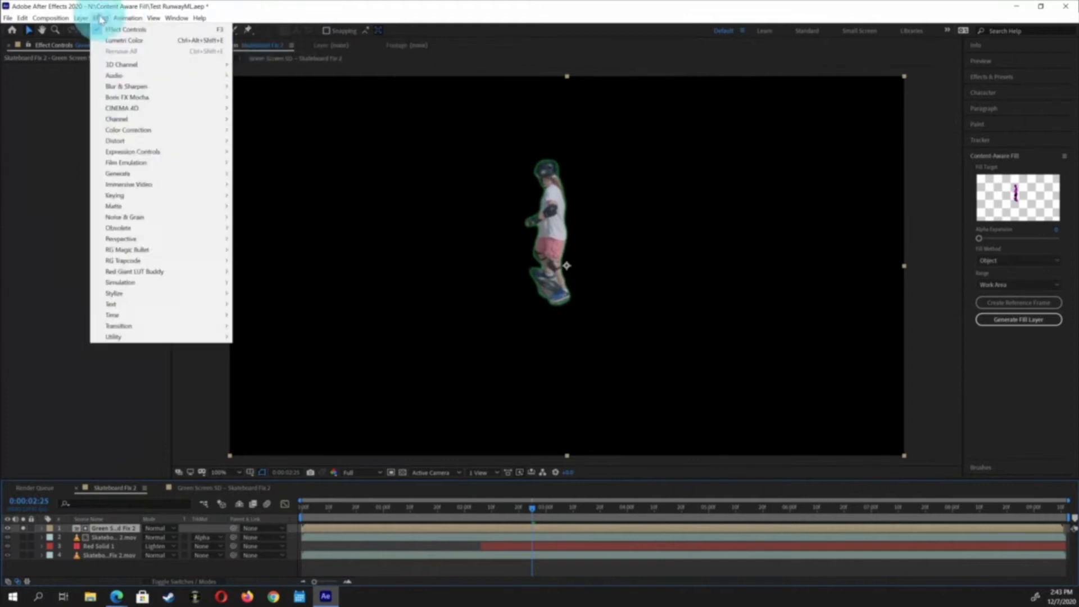
mouse_move(130, 189)
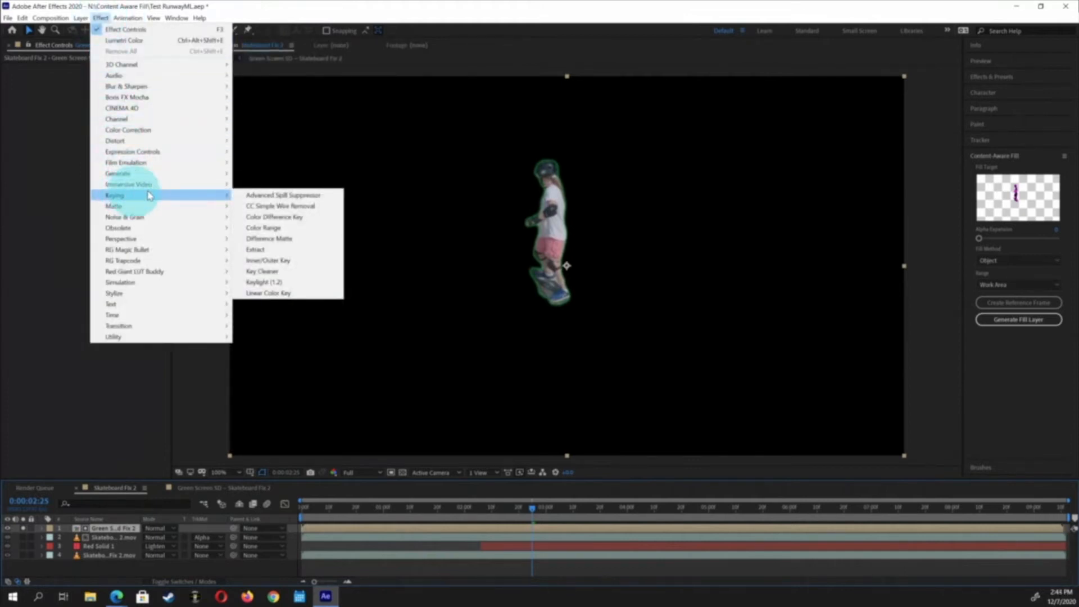
mouse_move(129, 184)
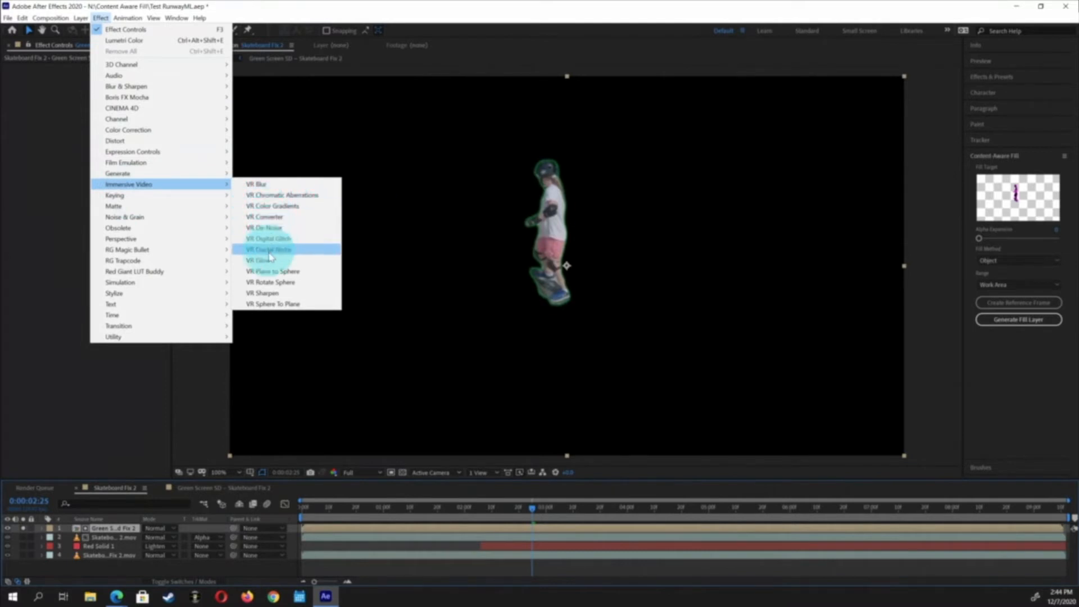
mouse_move(183, 201)
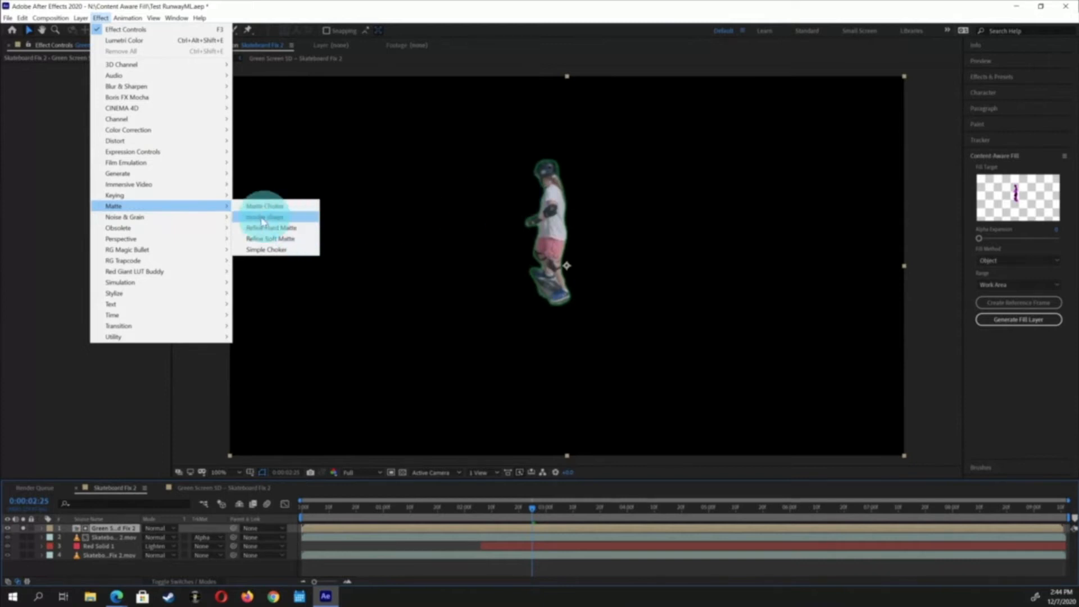
click(23, 528)
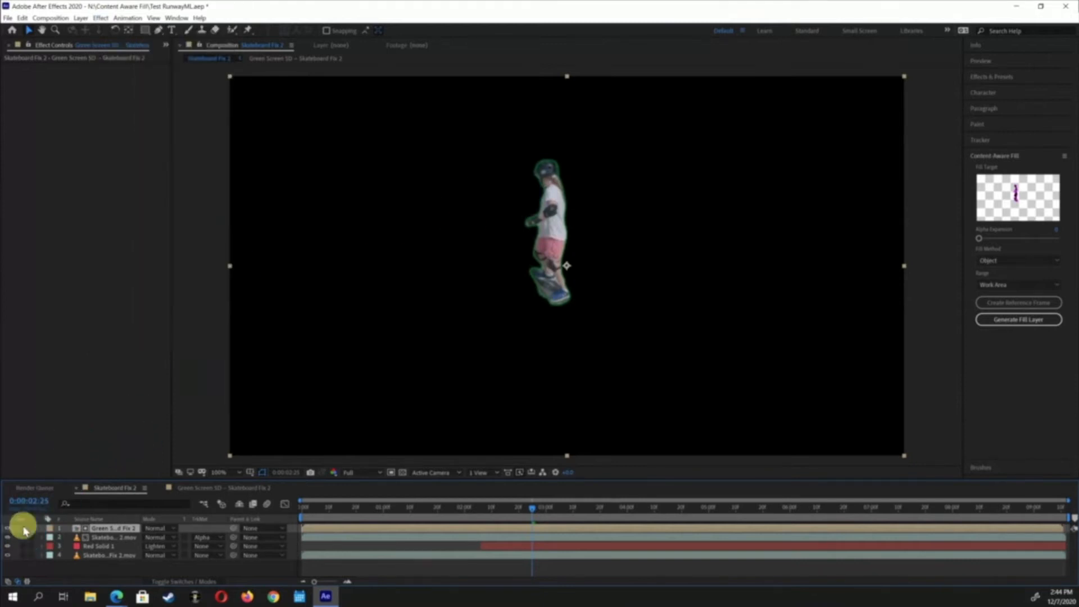
Compare the matted skateboarder against the graded footage by toggling layer solos and checking the Green Screen SD composition
click(24, 528)
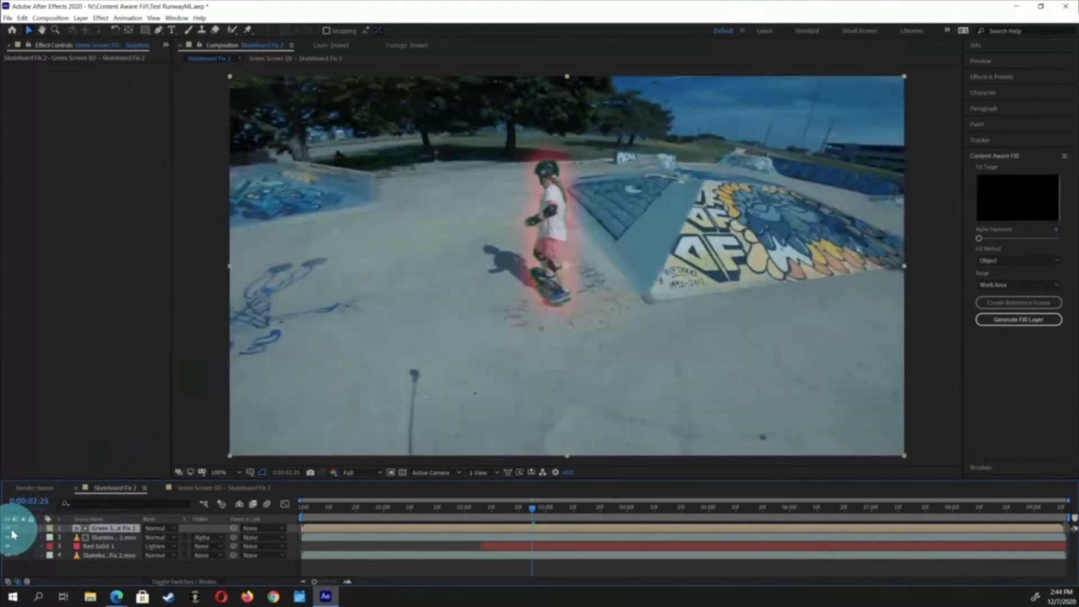
click(8, 529)
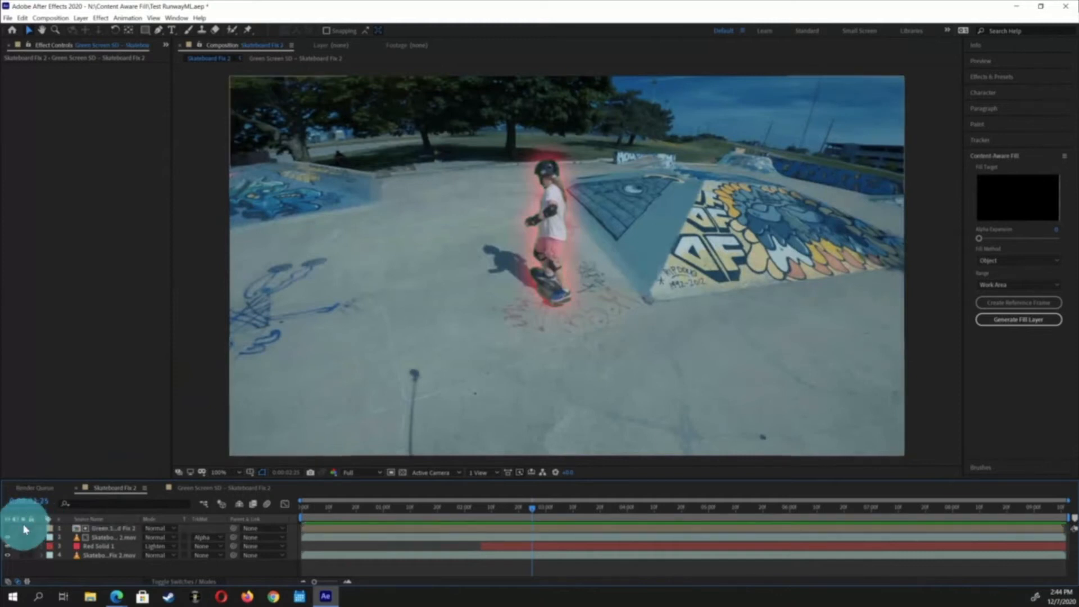
click(102, 541)
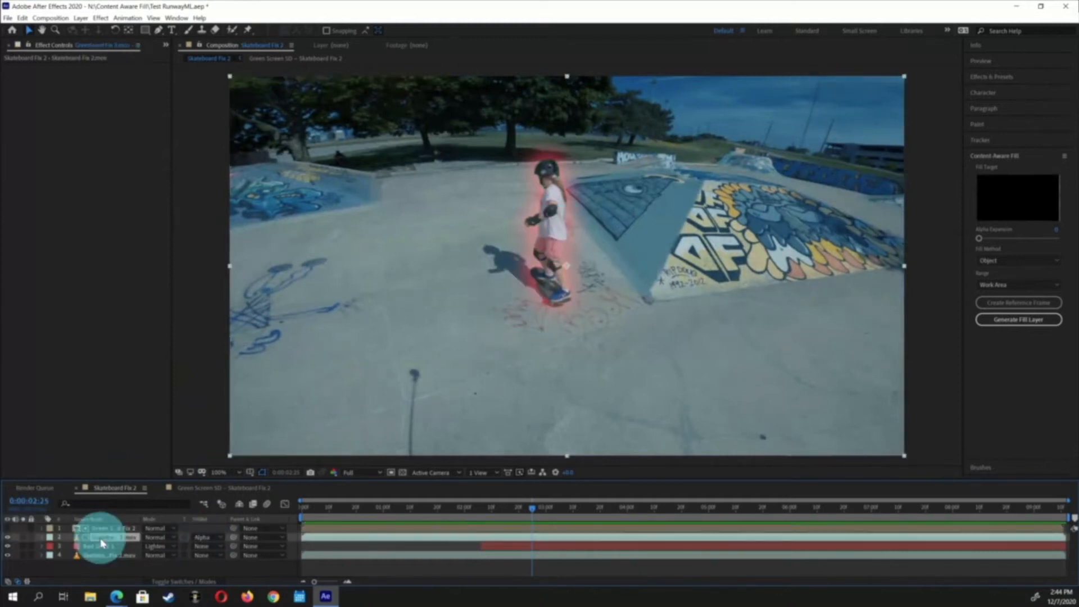
click(22, 541)
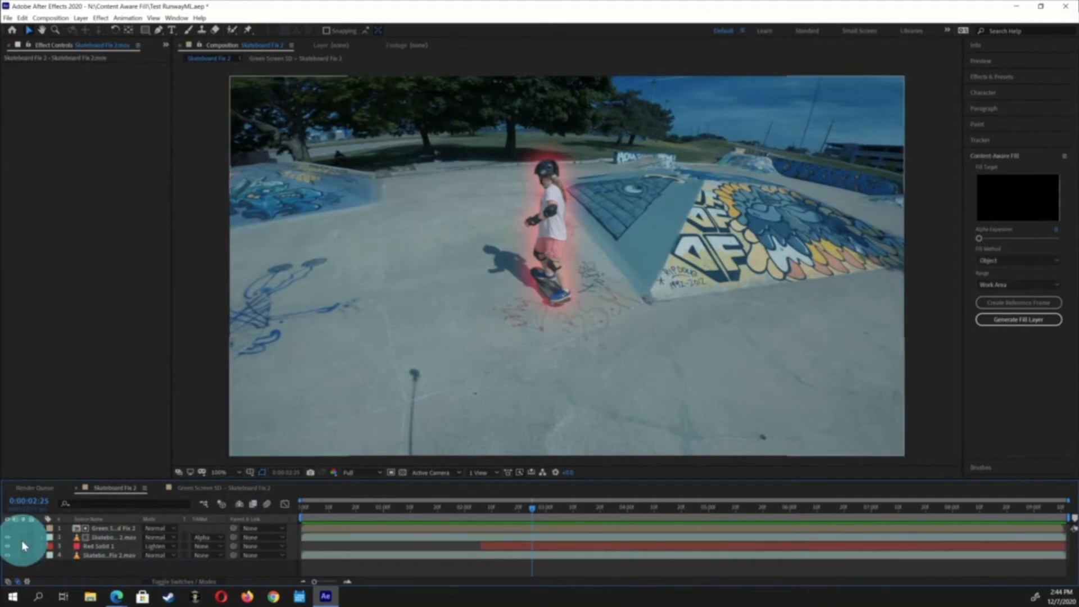
click(22, 538)
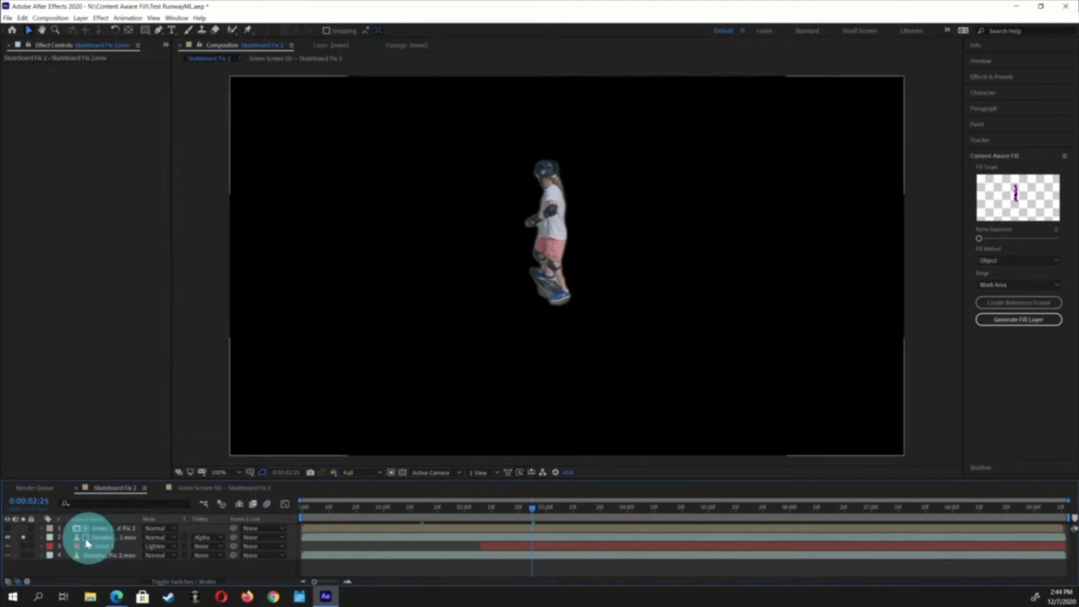
click(218, 492)
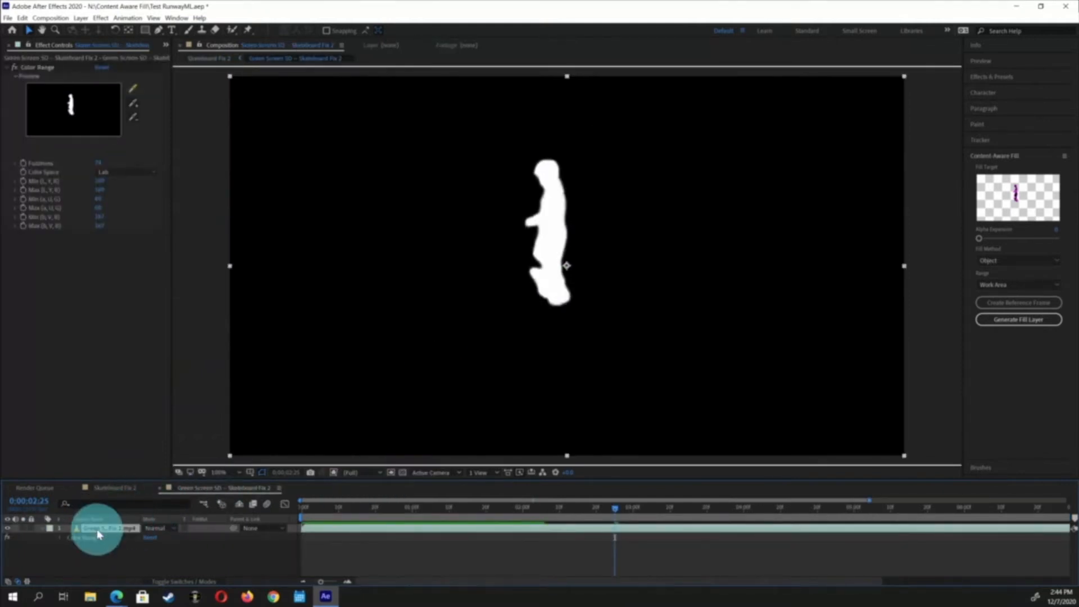
key(s)
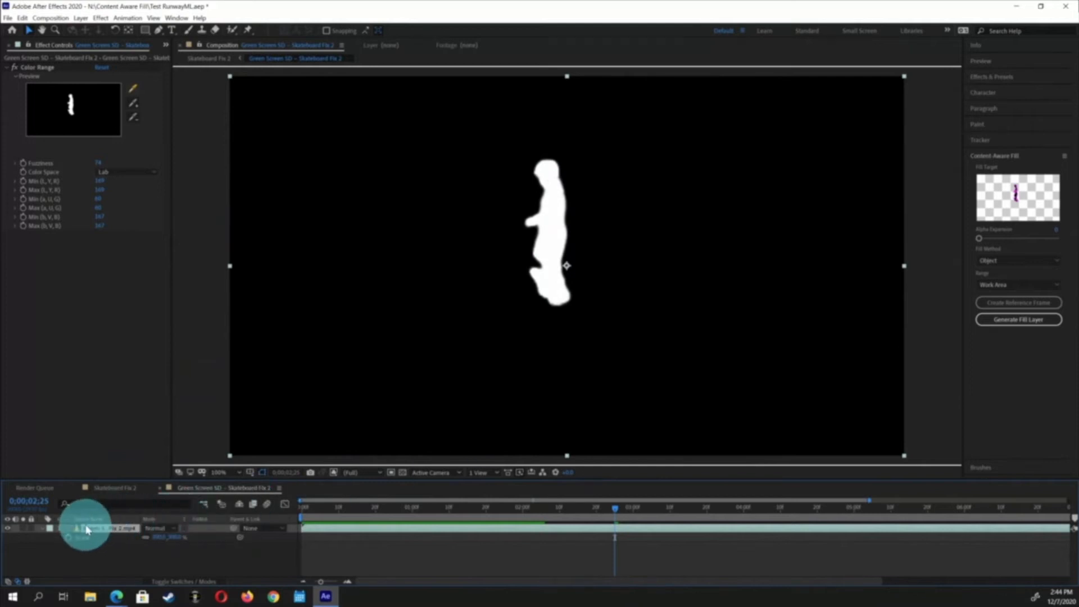
click(125, 484)
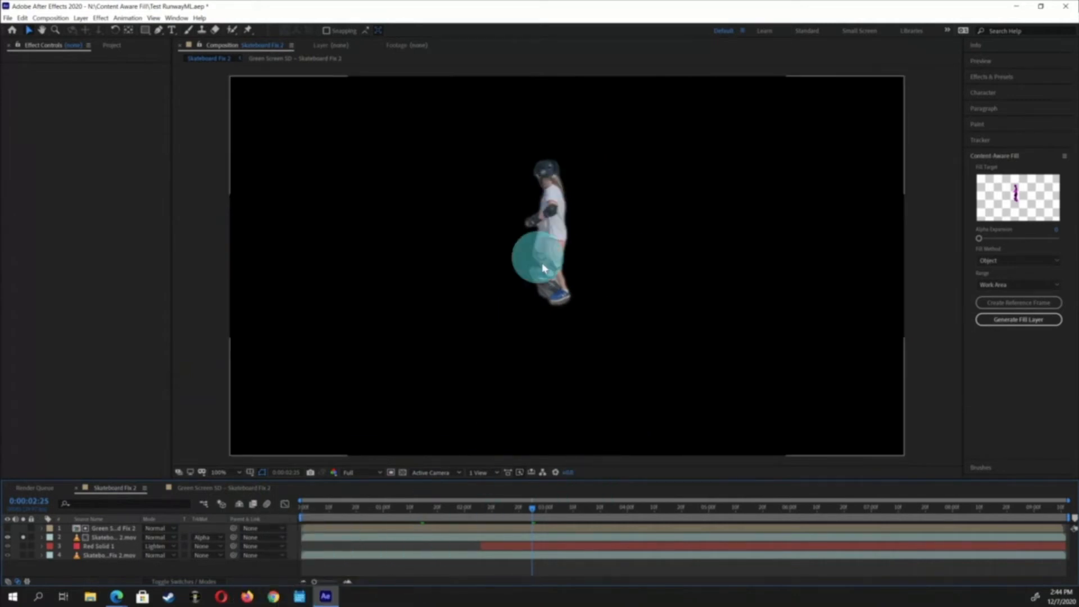
click(22, 537)
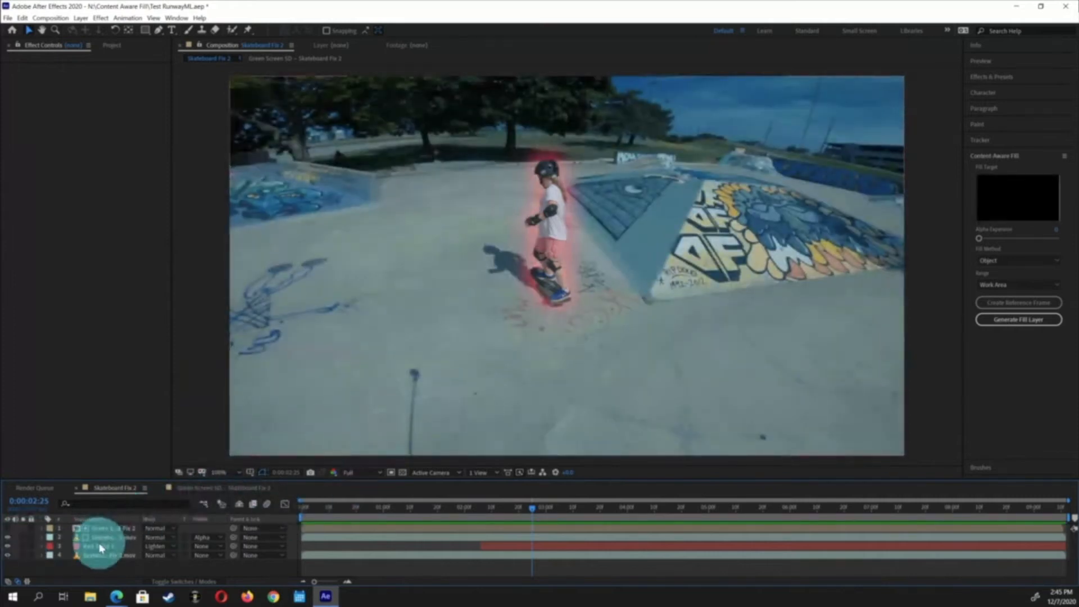
Duplicate the skateboard footage layer and rearrange the layer stack in the Skateboard File 2 composition
click(98, 539)
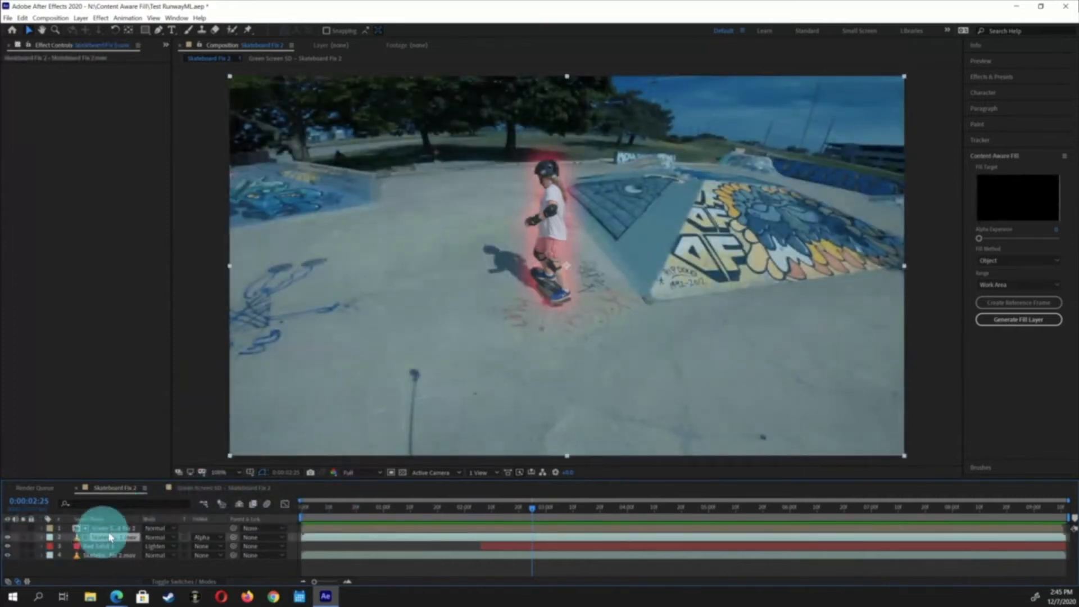
key(ctrl+d)
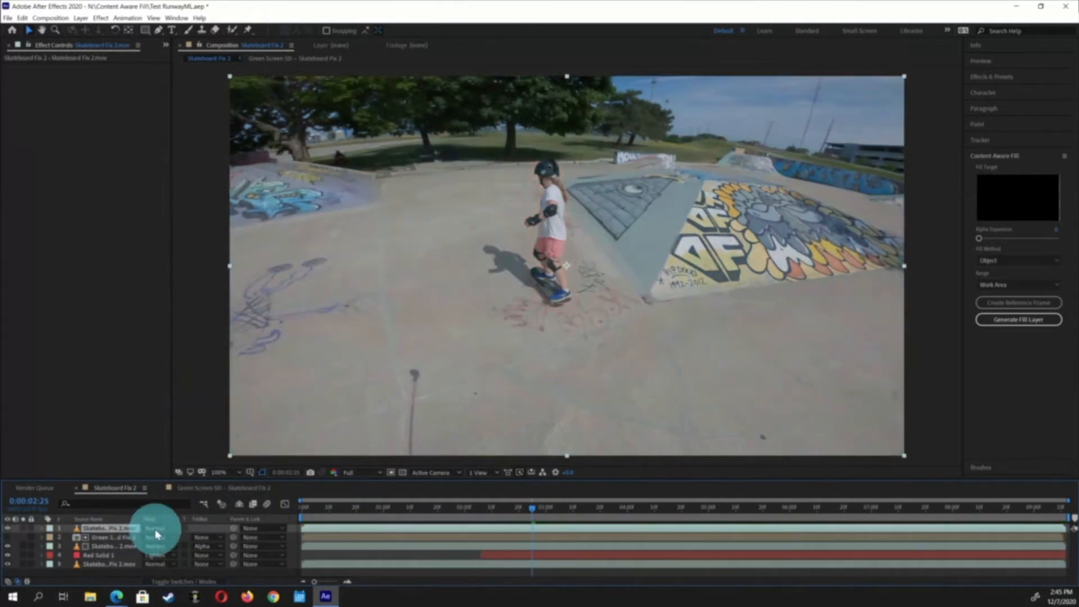
click(115, 538)
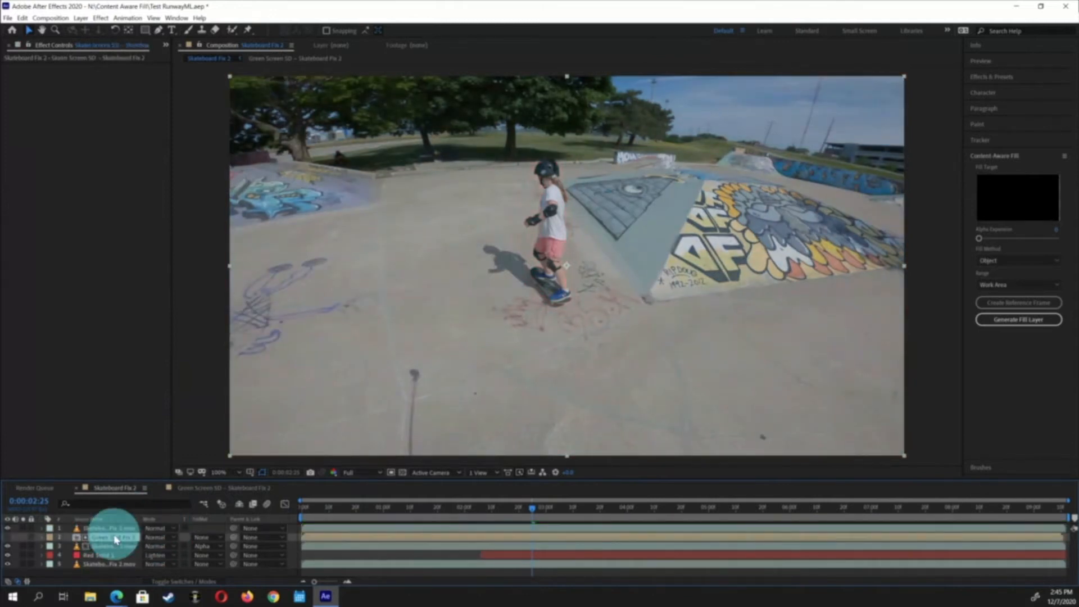
key(ctrl+s)
drag(103, 540, 103, 528)
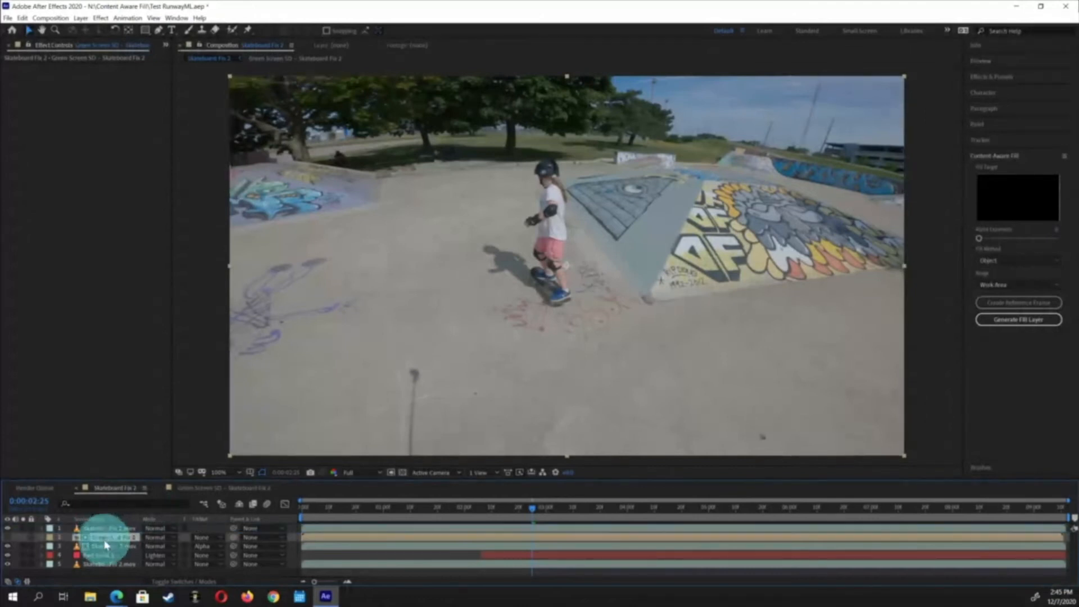
drag(559, 196, 744, 213)
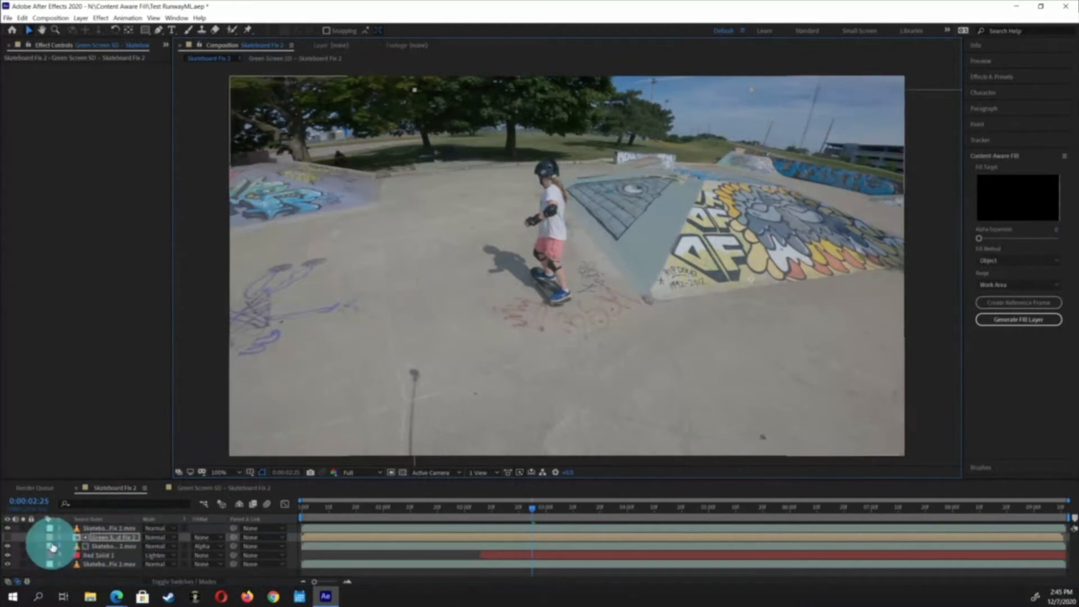
click(78, 530)
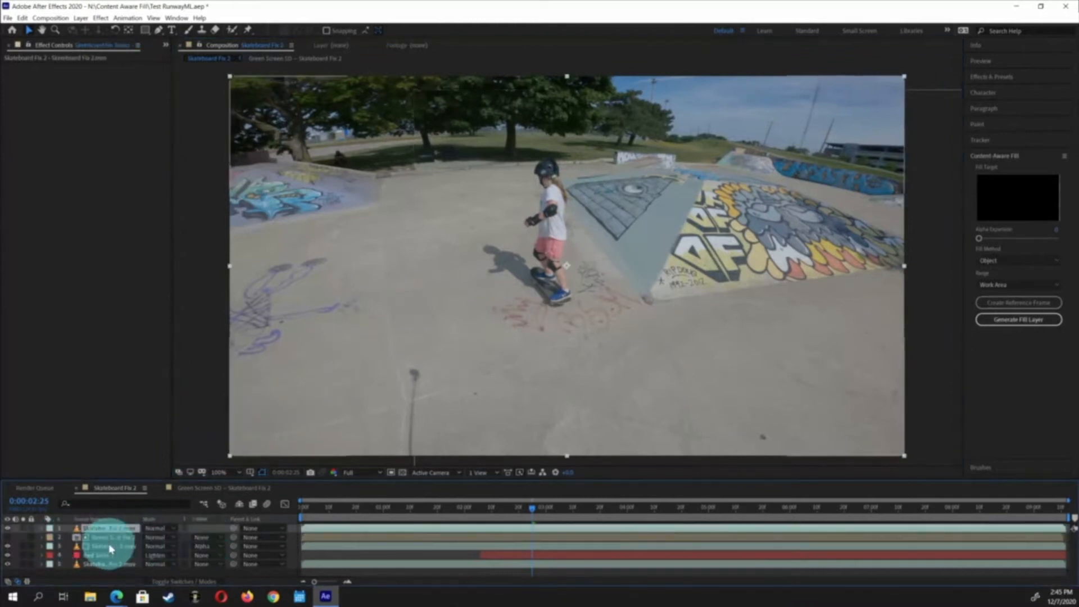
key(ctrl+Down)
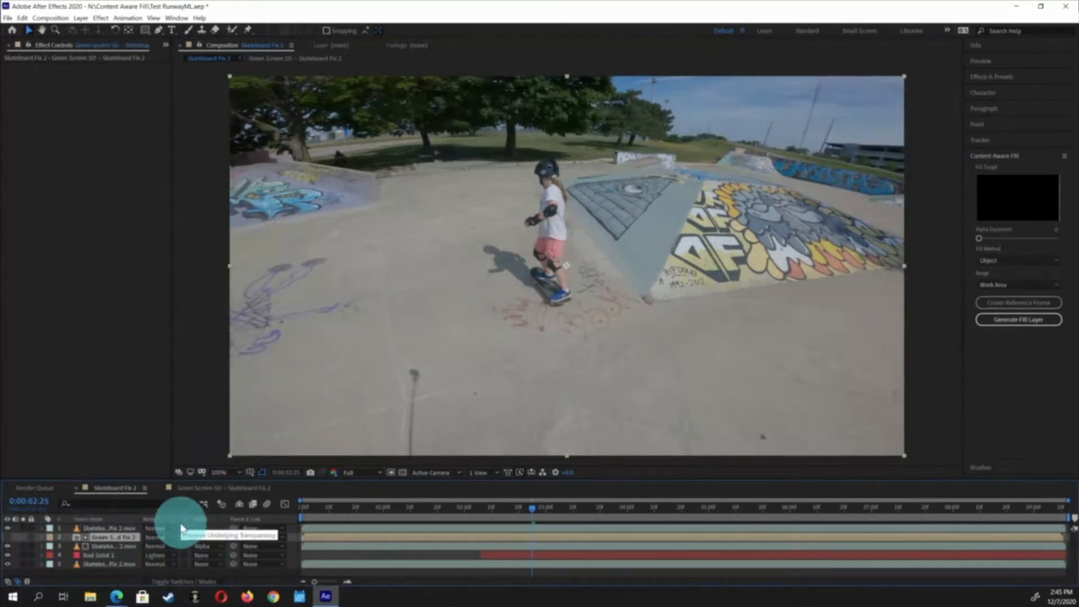
Open the recent project Horse Roto.aep, saving changes to the current project first
click(58, 98)
click(8, 17)
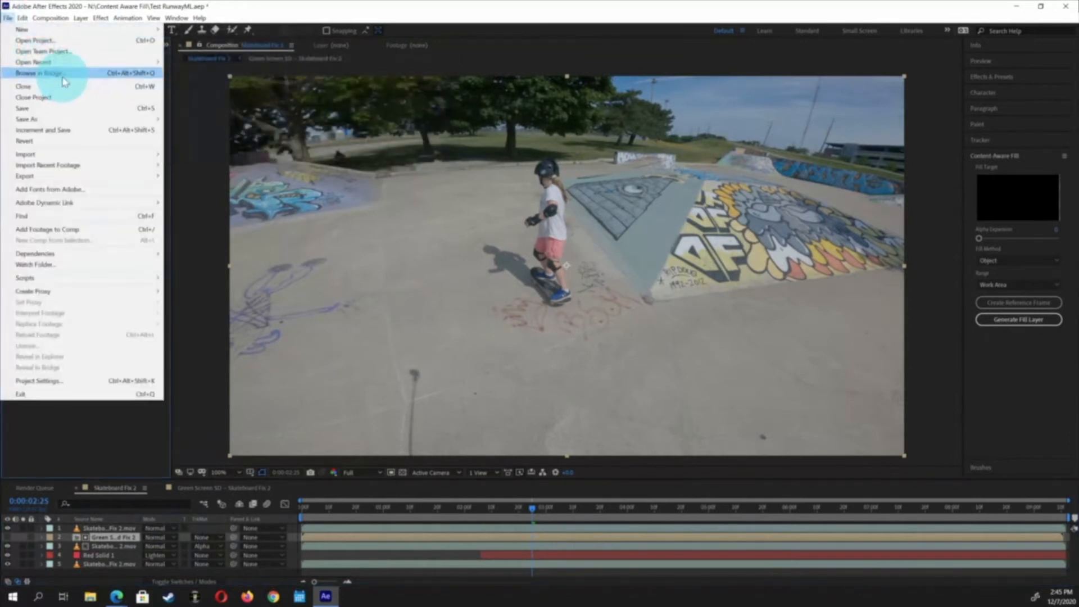
mouse_move(62, 63)
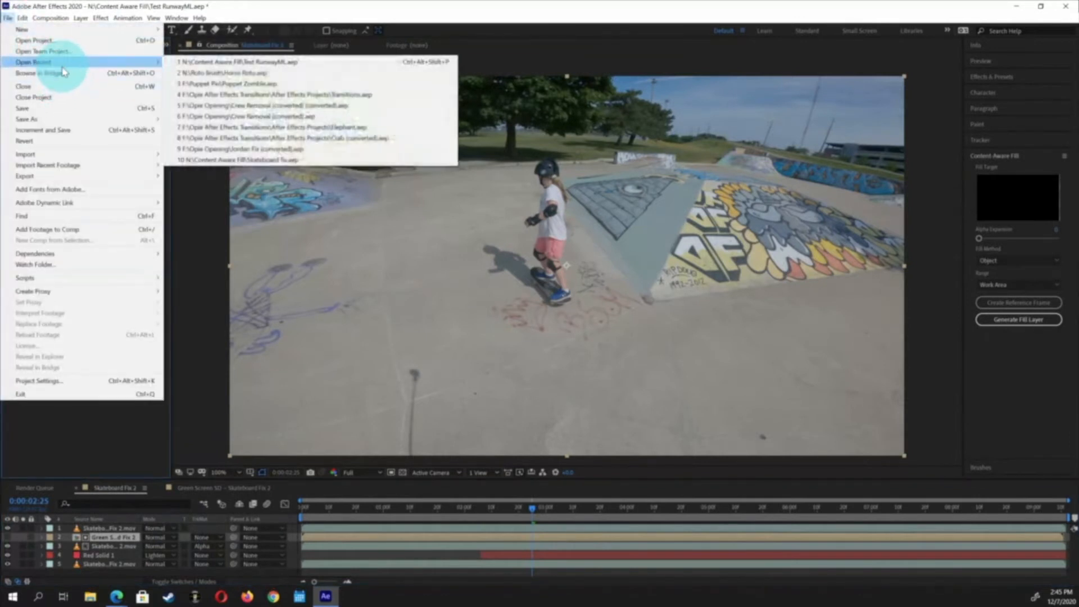
click(209, 75)
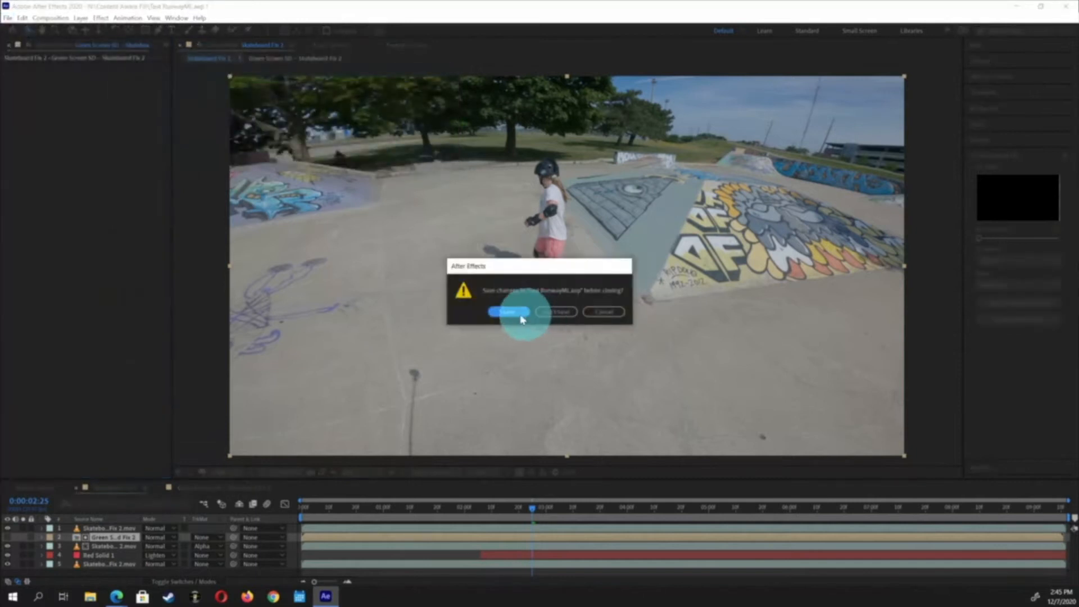
click(504, 314)
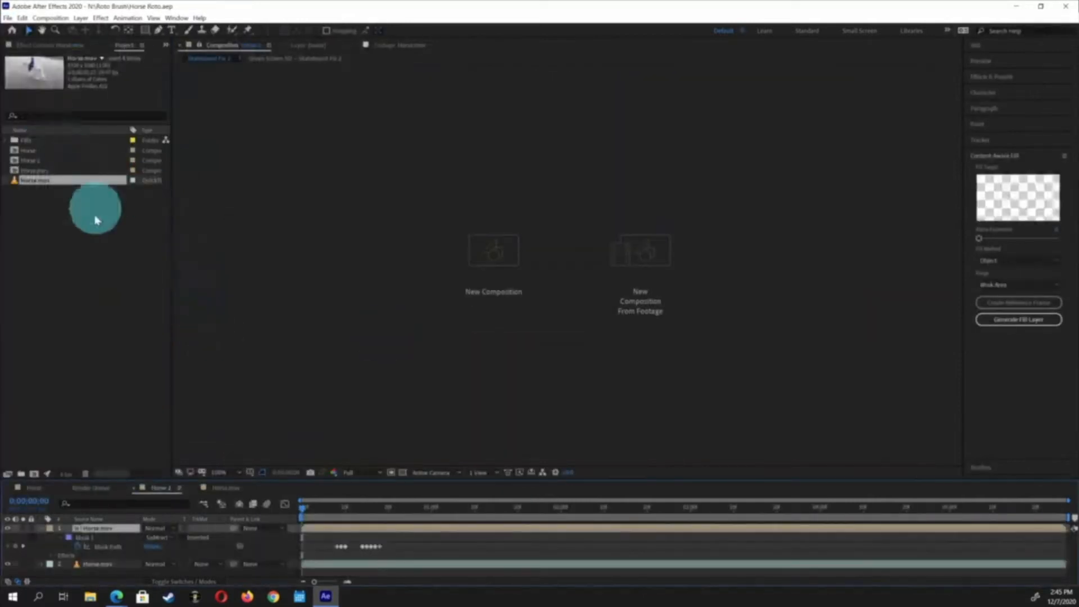
Delete the Horse 2 and Horseshow compositions from the project
click(56, 231)
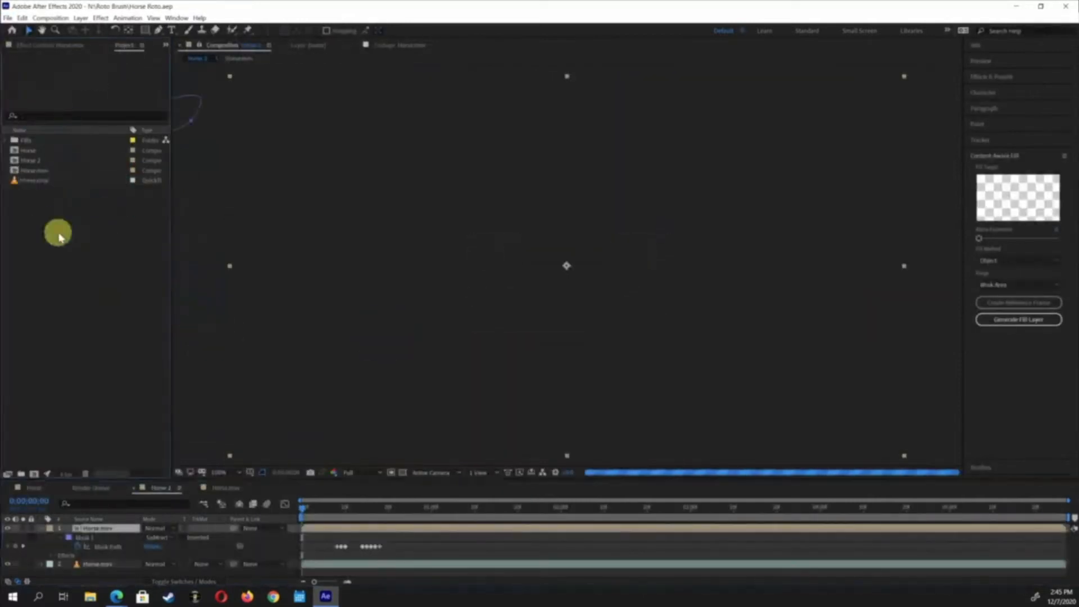
click(17, 161)
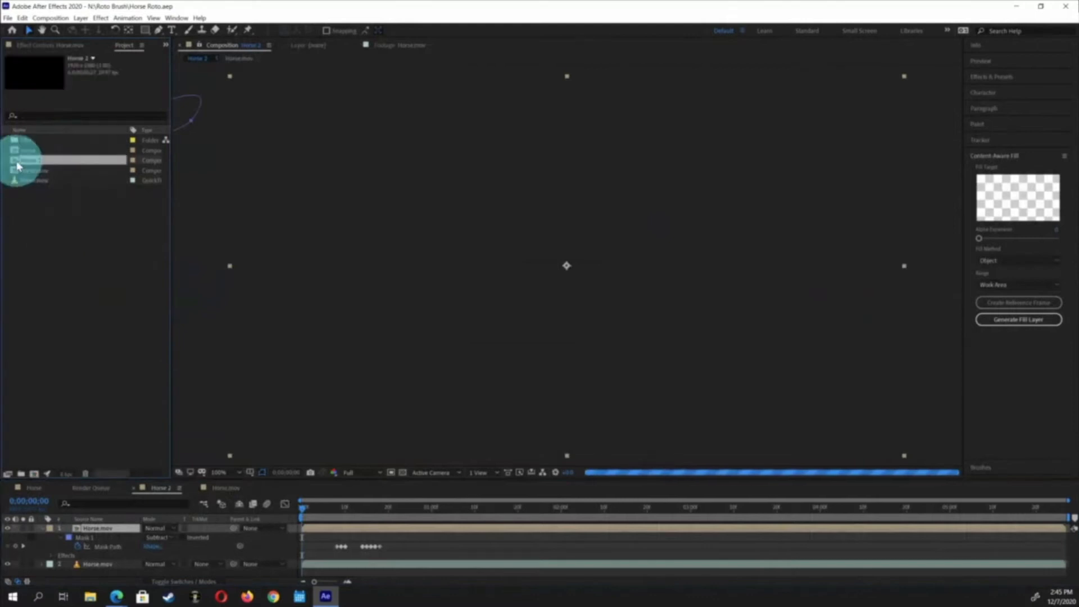
key(Delete)
key(Return)
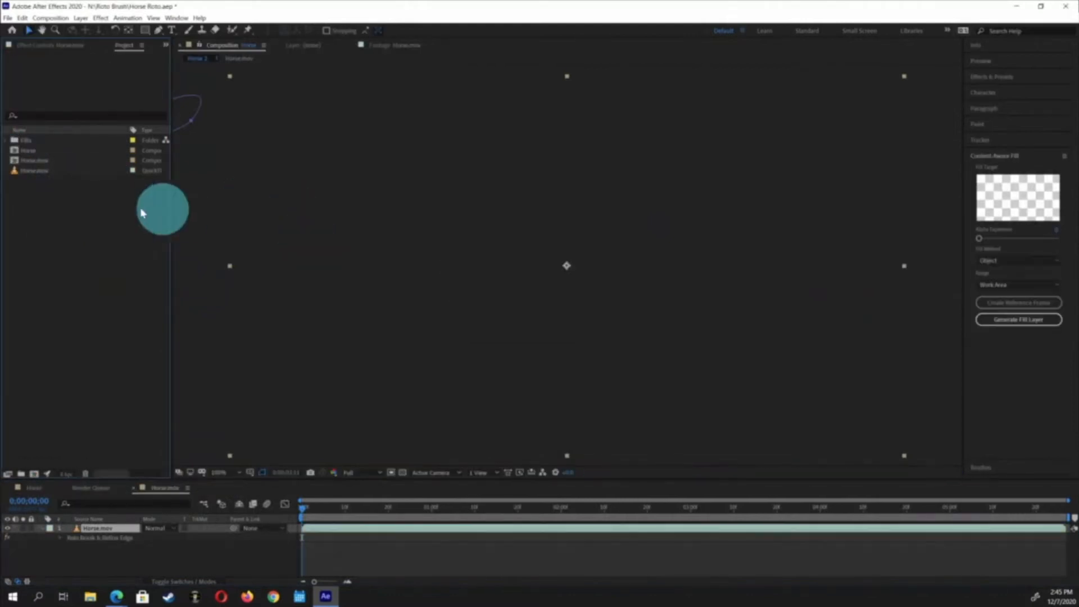
double_click(18, 151)
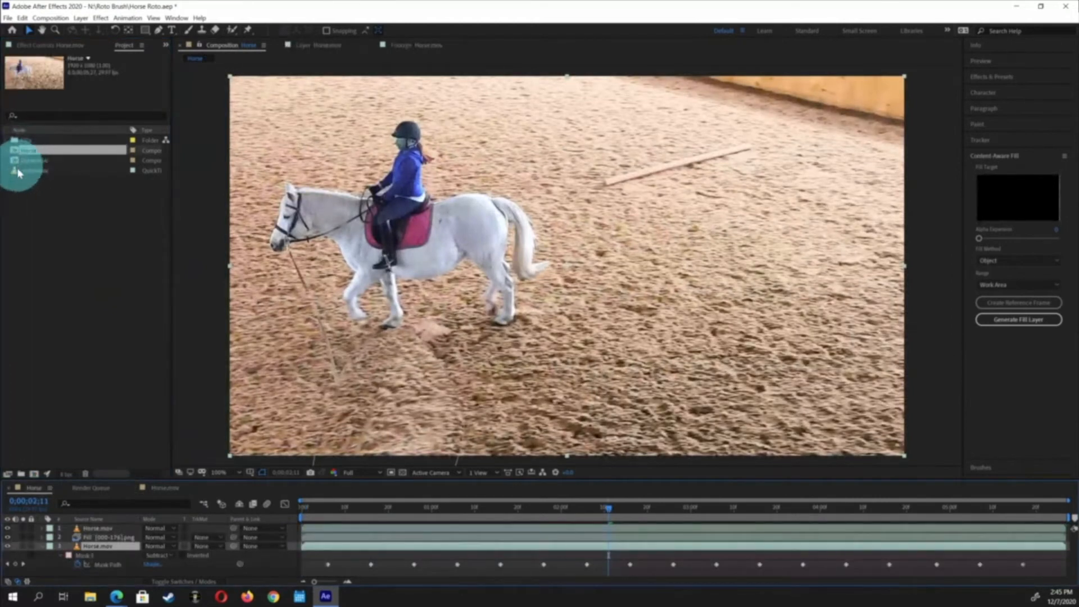
click(15, 162)
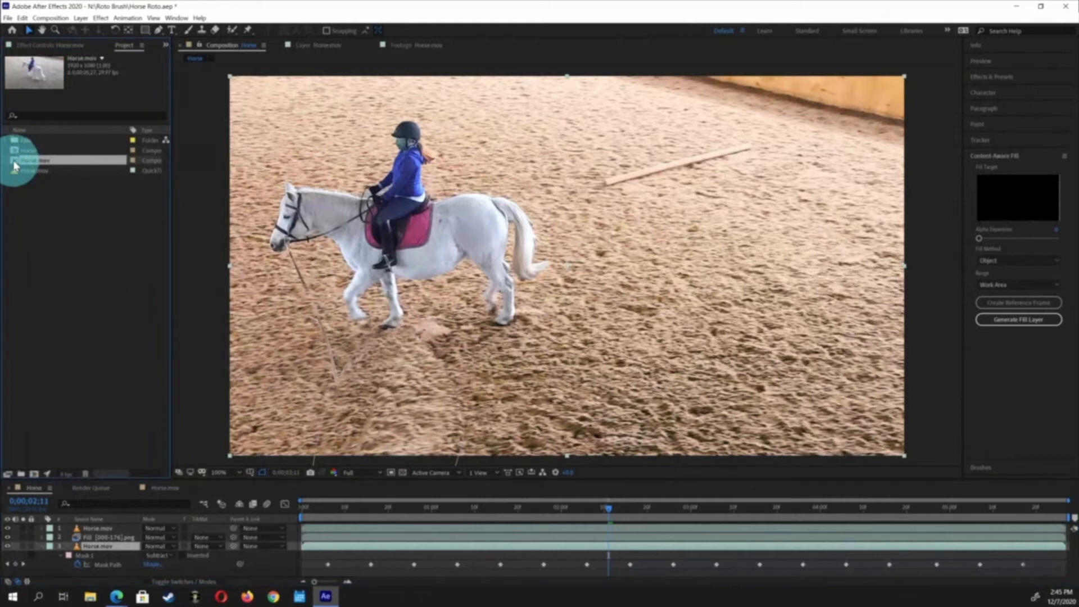
key(Delete)
click(557, 313)
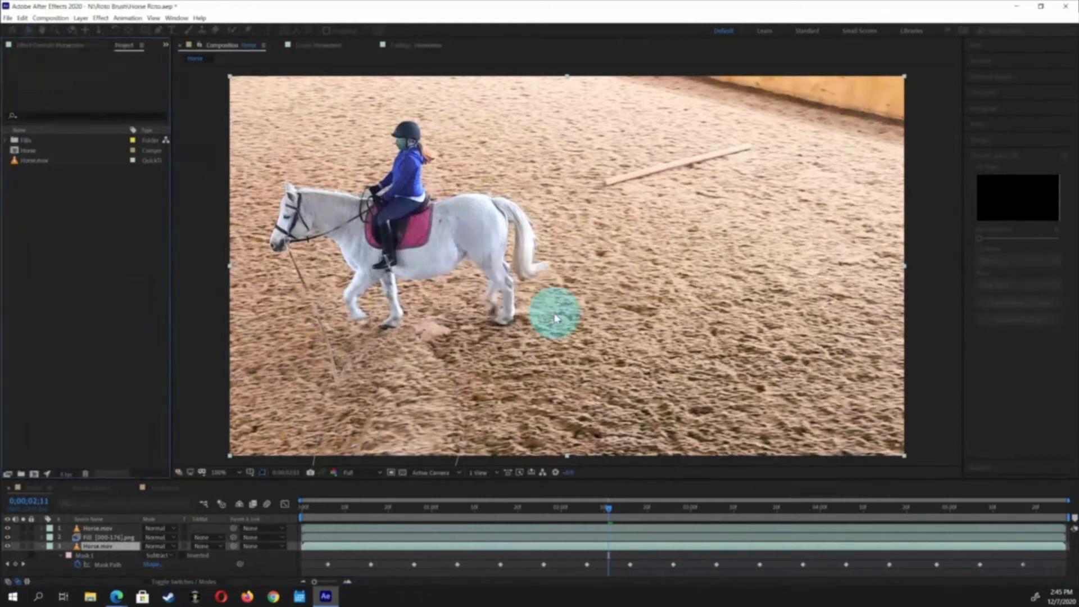
Create a new composition from the Horseshow footage
click(38, 182)
drag(16, 161, 34, 474)
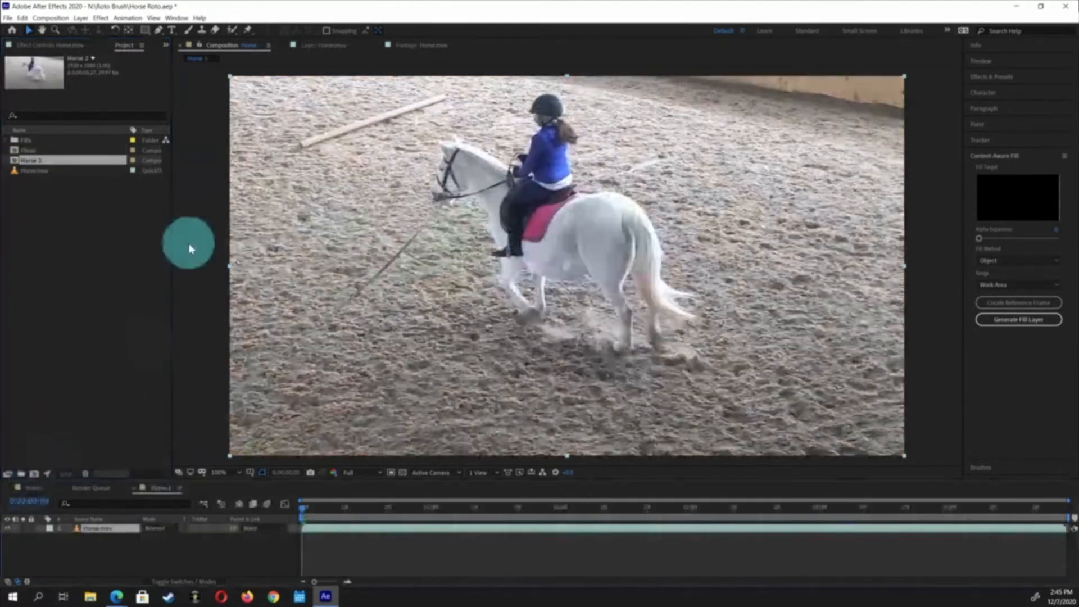
click(117, 596)
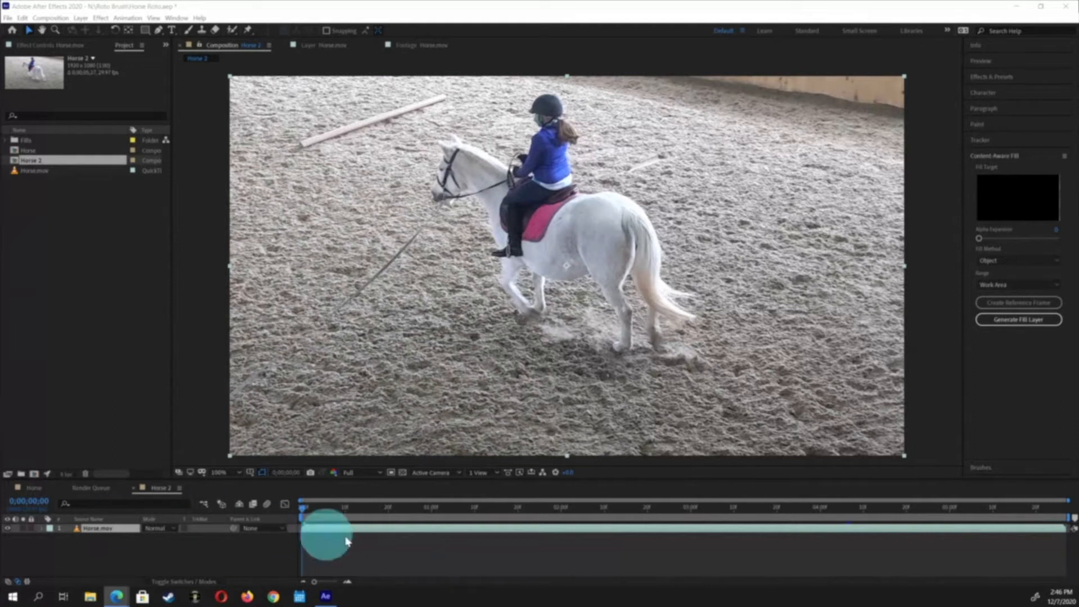
Scrub through the new composition's timeline to review the horse footage
click(508, 507)
mouse_move(556, 514)
mouse_down()
mouse_move(617, 510)
mouse_move(538, 520)
mouse_up()
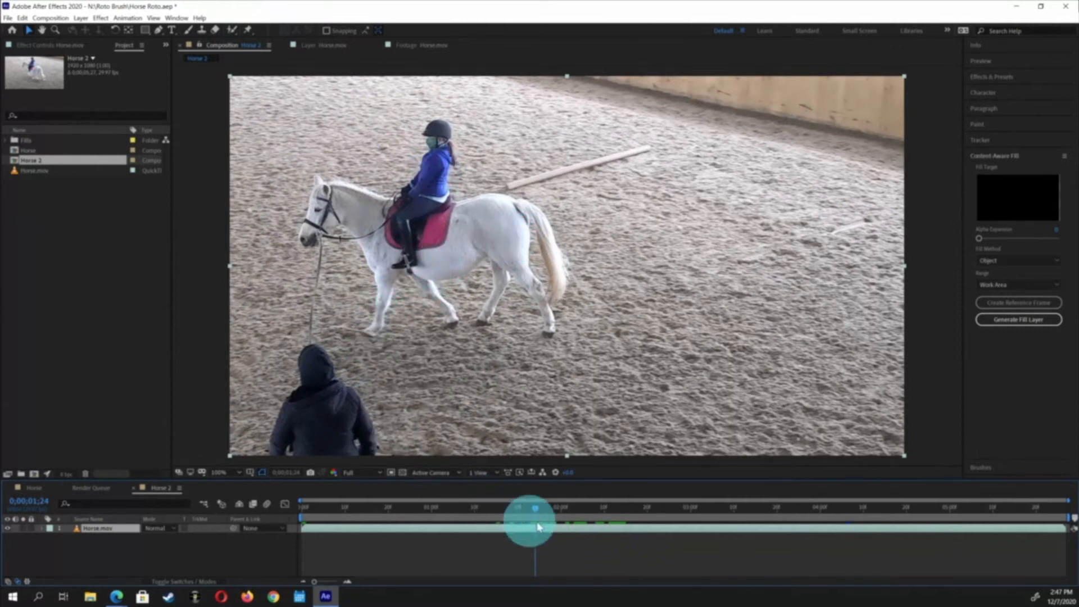
drag(542, 508, 590, 518)
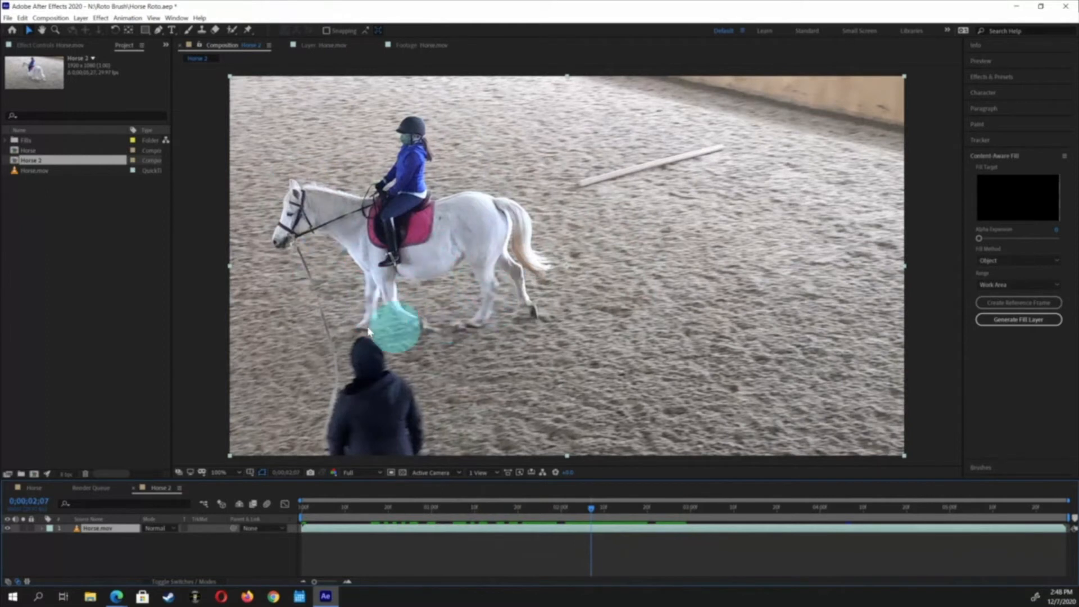
drag(594, 508, 531, 501)
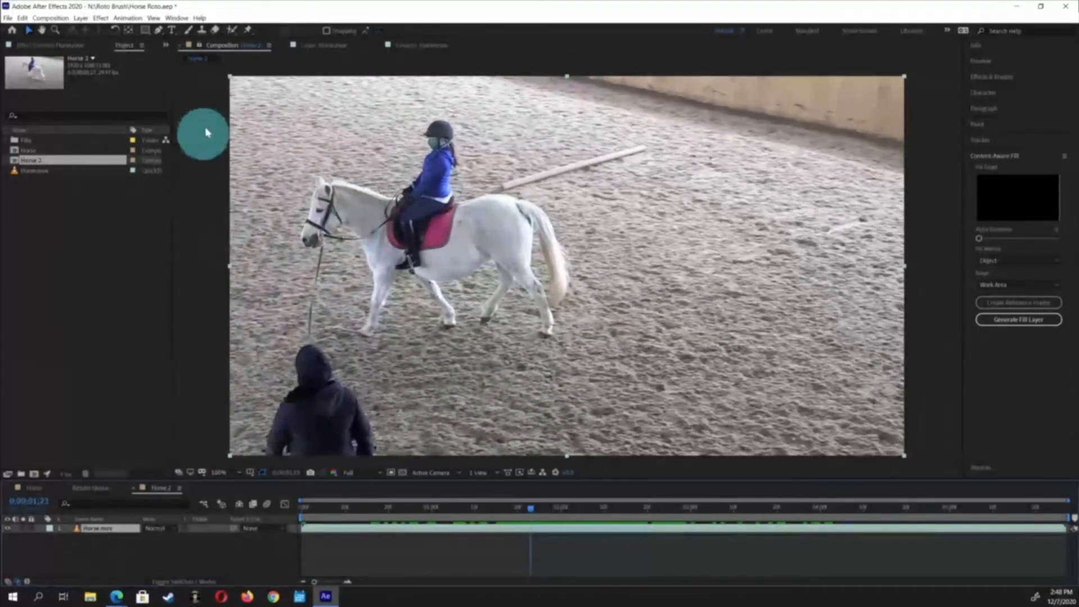
Open the Horseshow layer in the Layer panel, zoomed in, and activate the Roto Brush tool
click(233, 33)
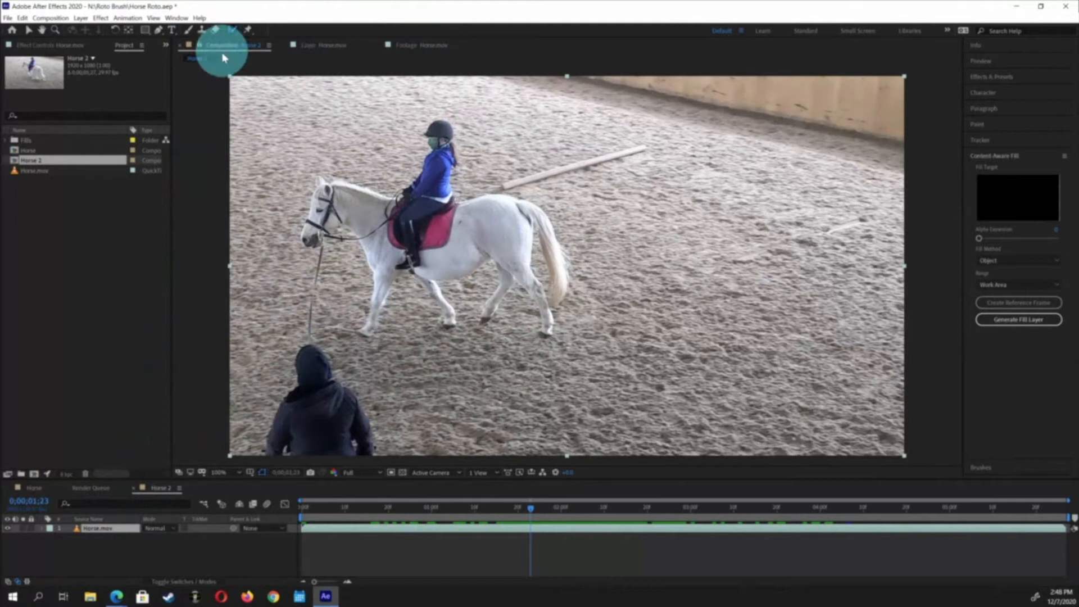
double_click(81, 531)
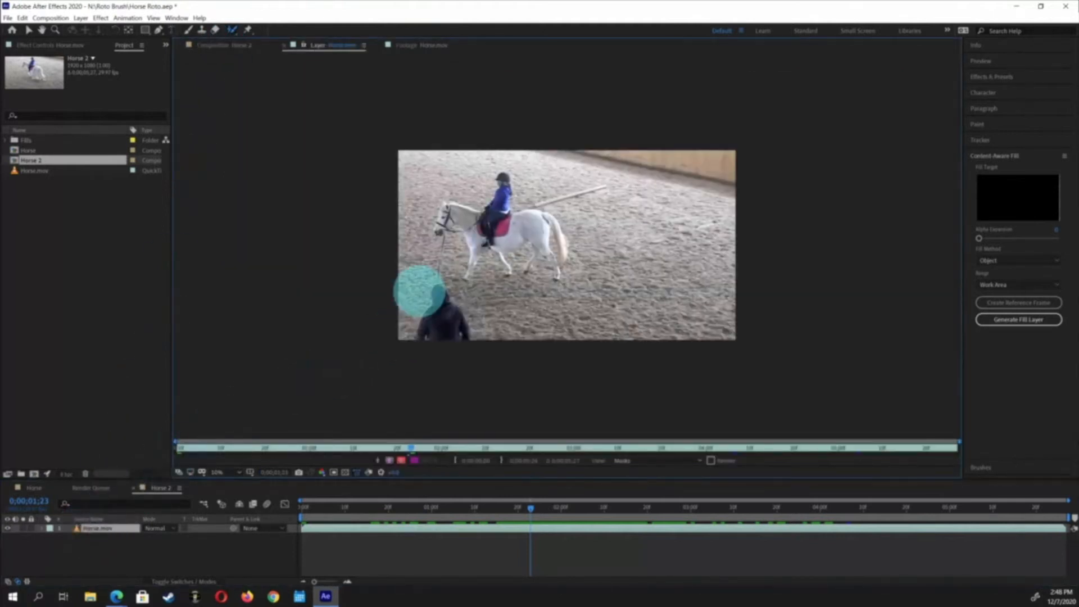
scroll(419, 291, up, 2)
scroll(419, 292, down, 3)
drag(378, 221, 582, 267)
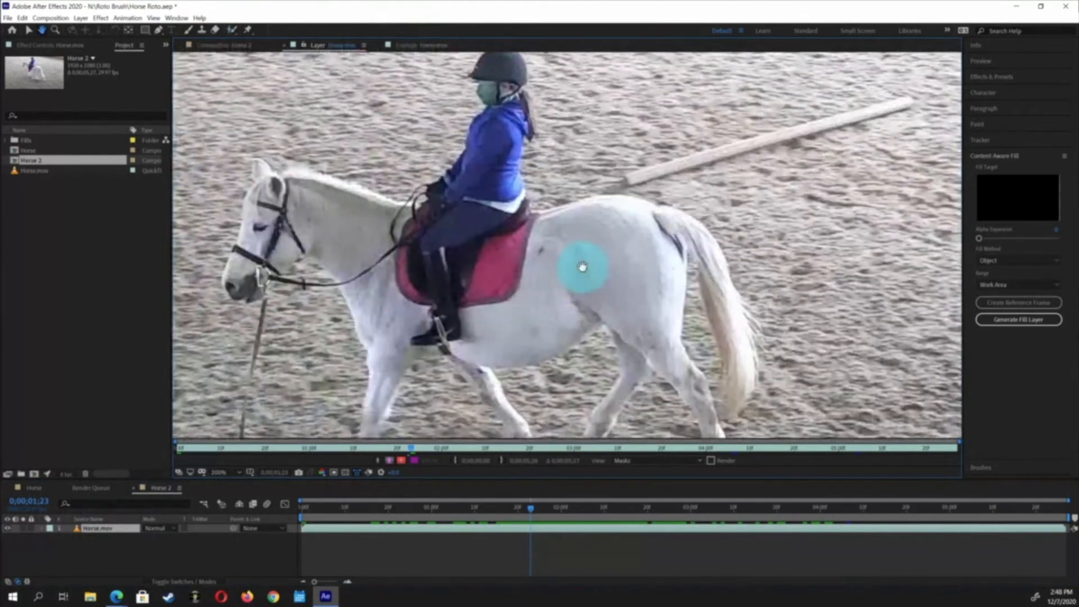
scroll(582, 266, down, 1)
drag(520, 280, 404, 227)
key(alt+w)
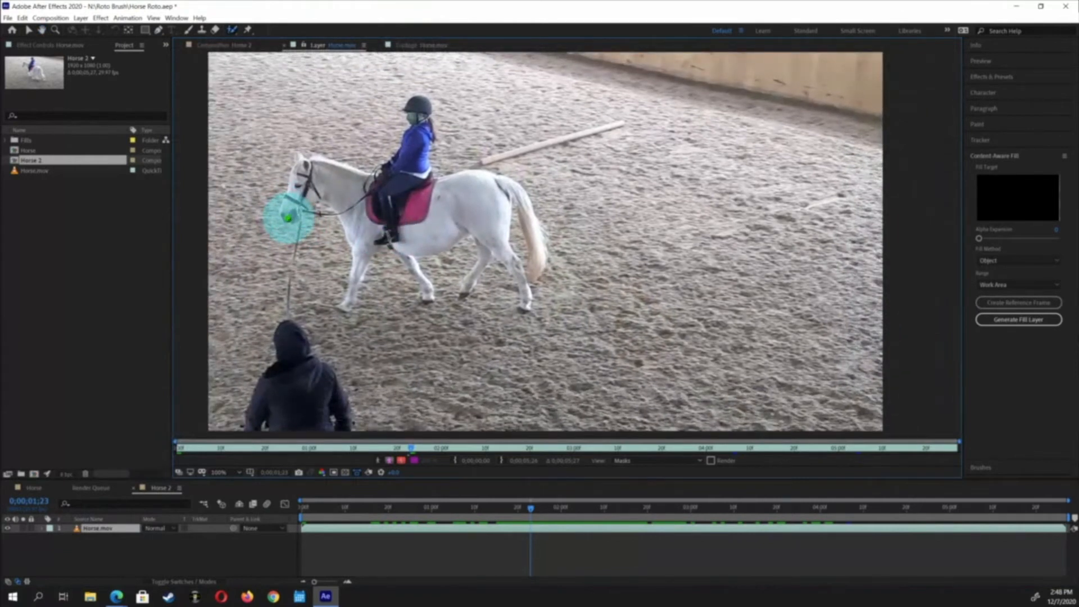
Paint Roto Brush foreground strokes along the horse's head, back, rider, tail and legs to select horse and rider
drag(287, 218, 296, 175)
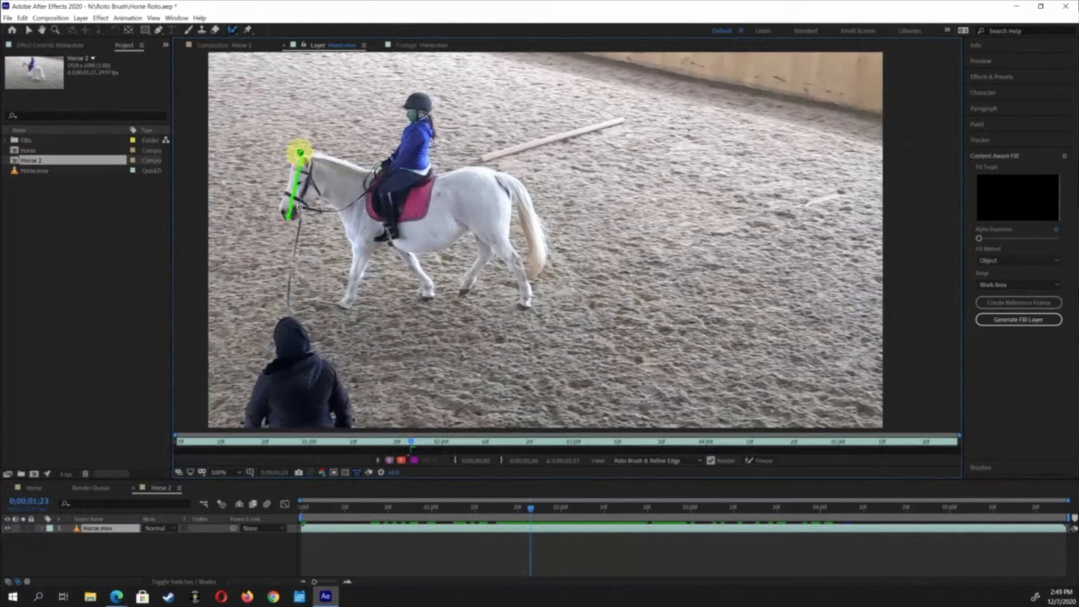
mouse_move(324, 159)
mouse_down()
mouse_move(390, 174)
mouse_move(414, 126)
mouse_up()
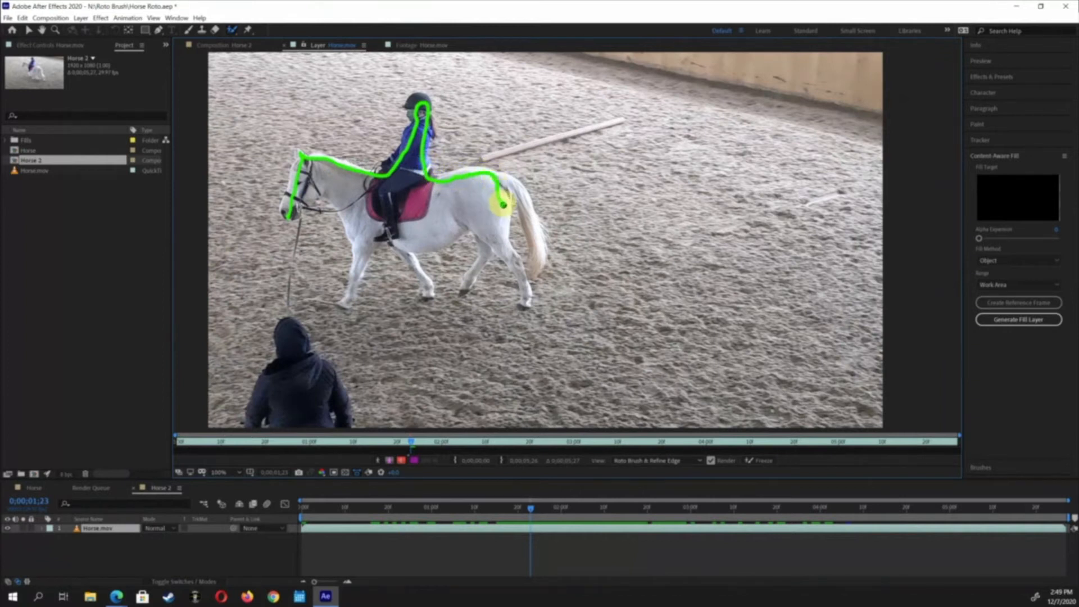
drag(509, 247, 522, 281)
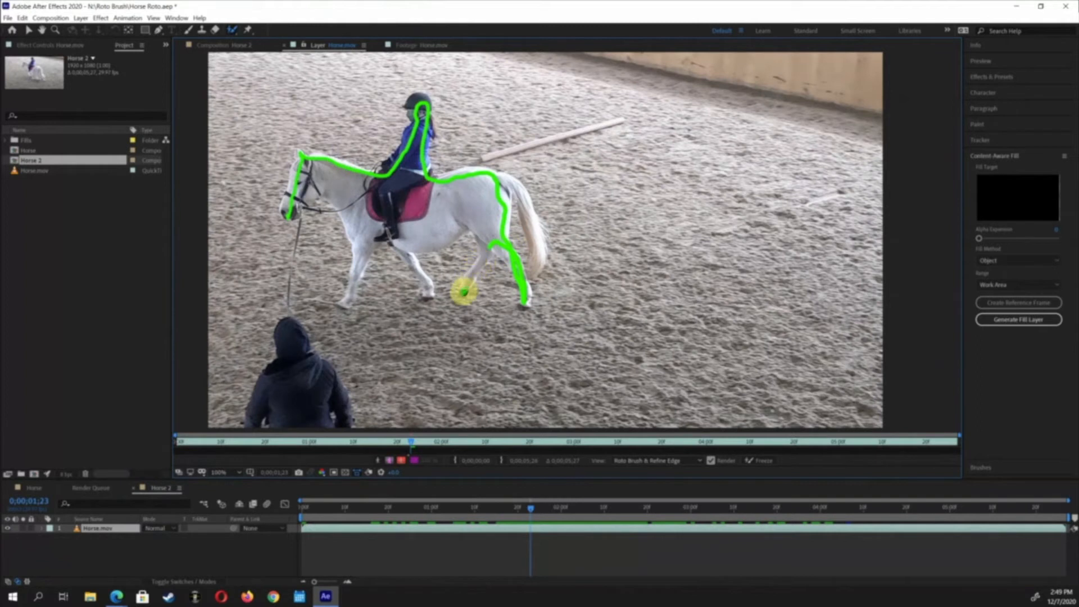
drag(464, 291, 487, 249)
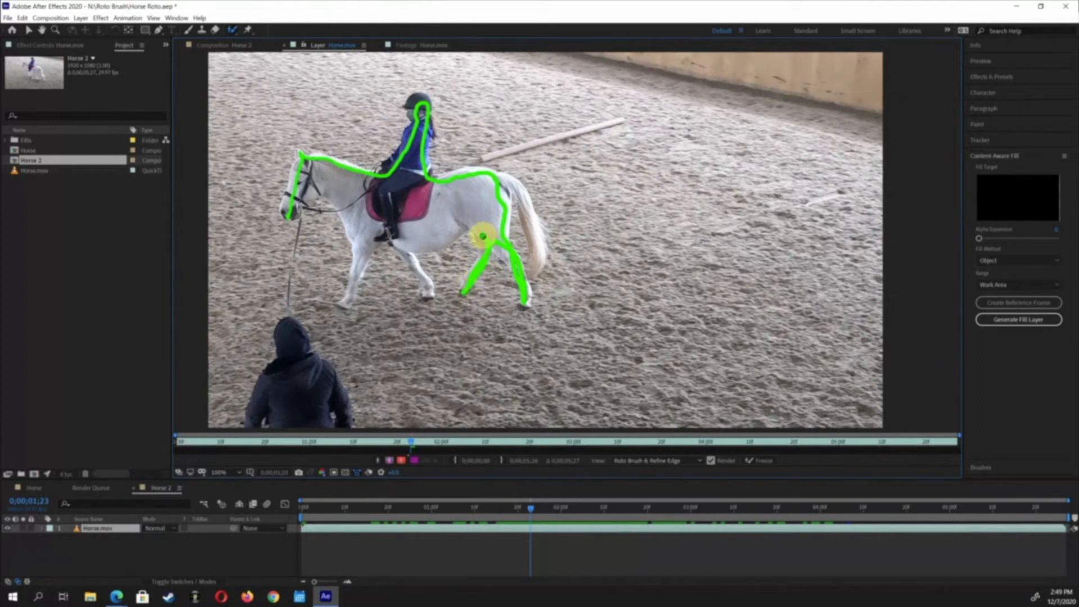
mouse_move(469, 223)
mouse_down()
mouse_move(441, 245)
mouse_move(409, 243)
mouse_move(403, 250)
mouse_move(423, 276)
mouse_up()
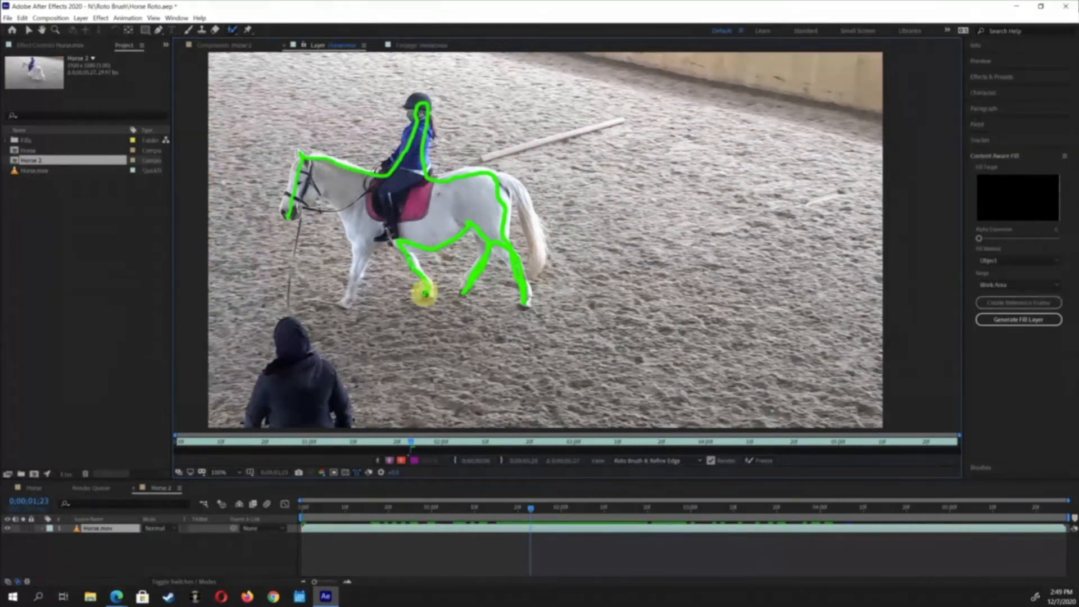
mouse_move(424, 285)
mouse_down()
mouse_move(407, 250)
mouse_move(384, 241)
mouse_move(342, 302)
mouse_move(359, 271)
mouse_move(352, 220)
mouse_move(322, 189)
mouse_move(289, 217)
mouse_up()
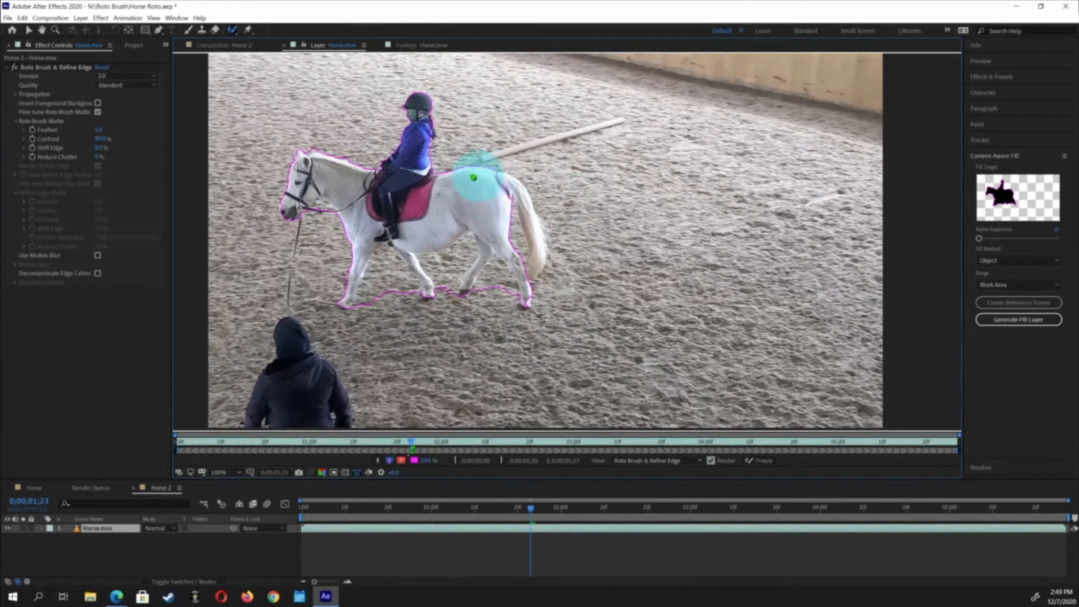
Add the horse's tail to the foreground selection with further Roto Brush strokes, undoing a stray stroke on the sand
click(484, 179)
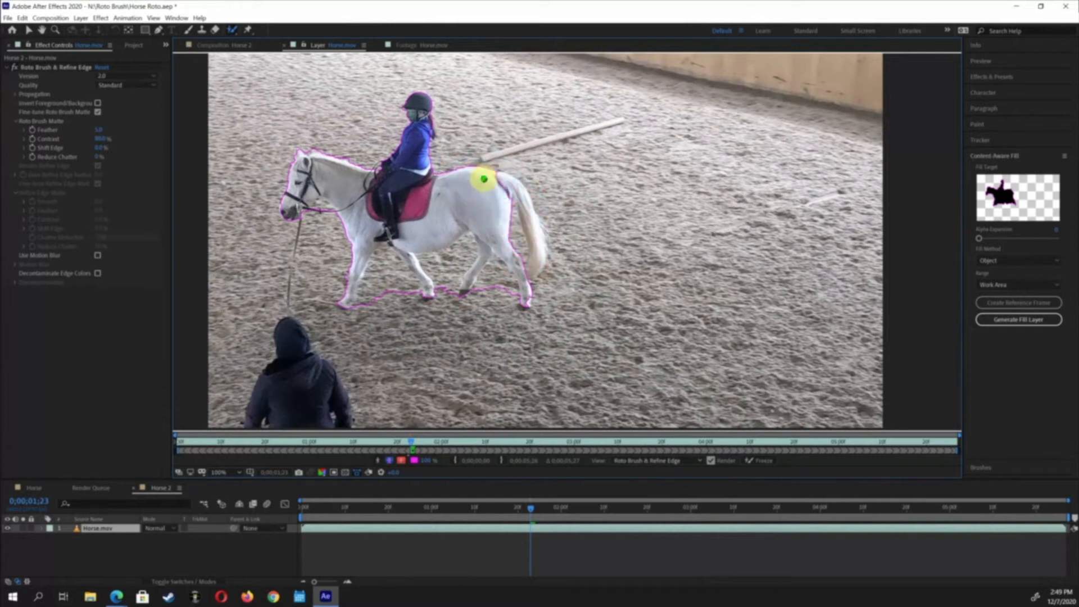
drag(537, 231, 533, 270)
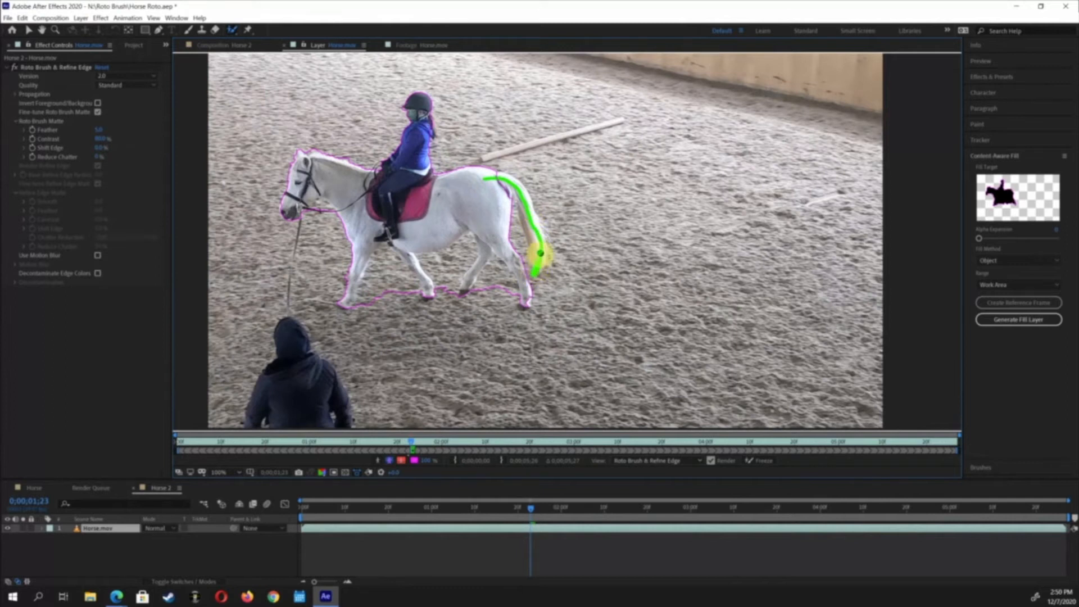
mouse_move(539, 234)
mouse_down()
mouse_move(522, 191)
mouse_move(494, 179)
mouse_up()
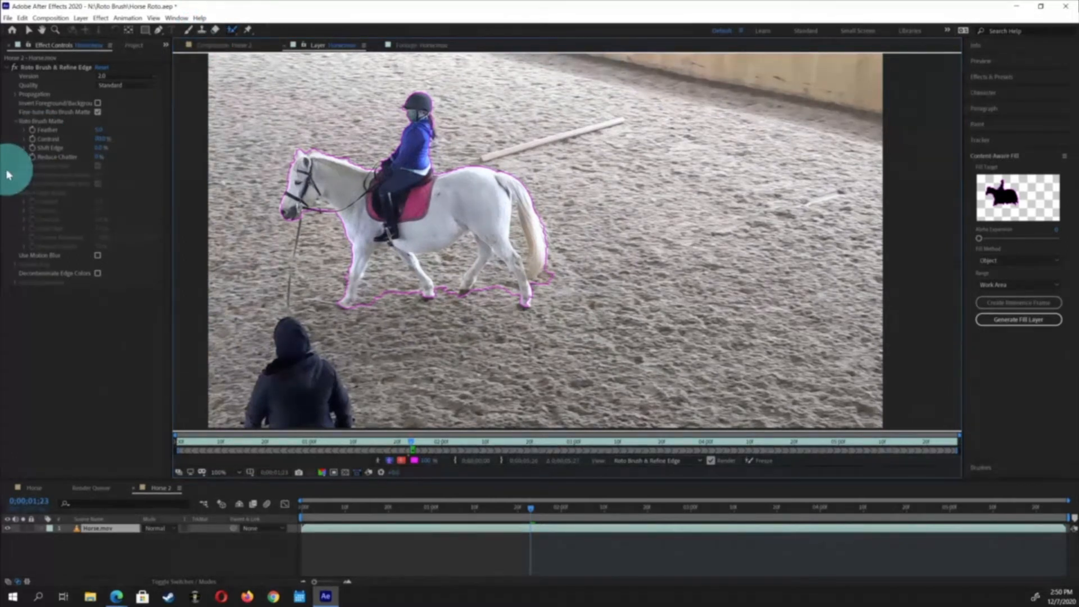
drag(557, 177, 559, 192)
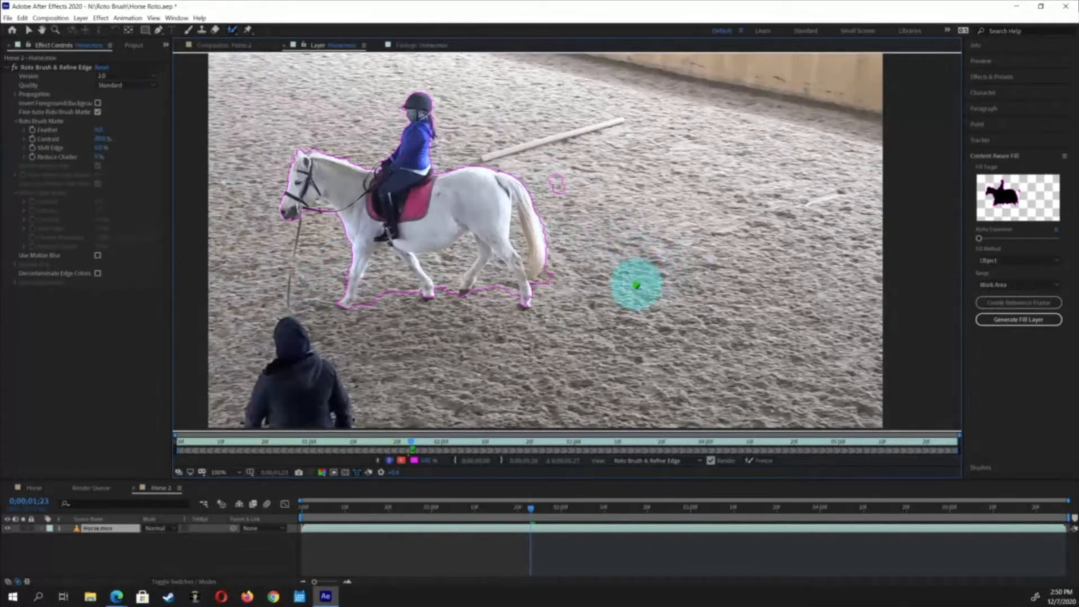
key(ctrl+z)
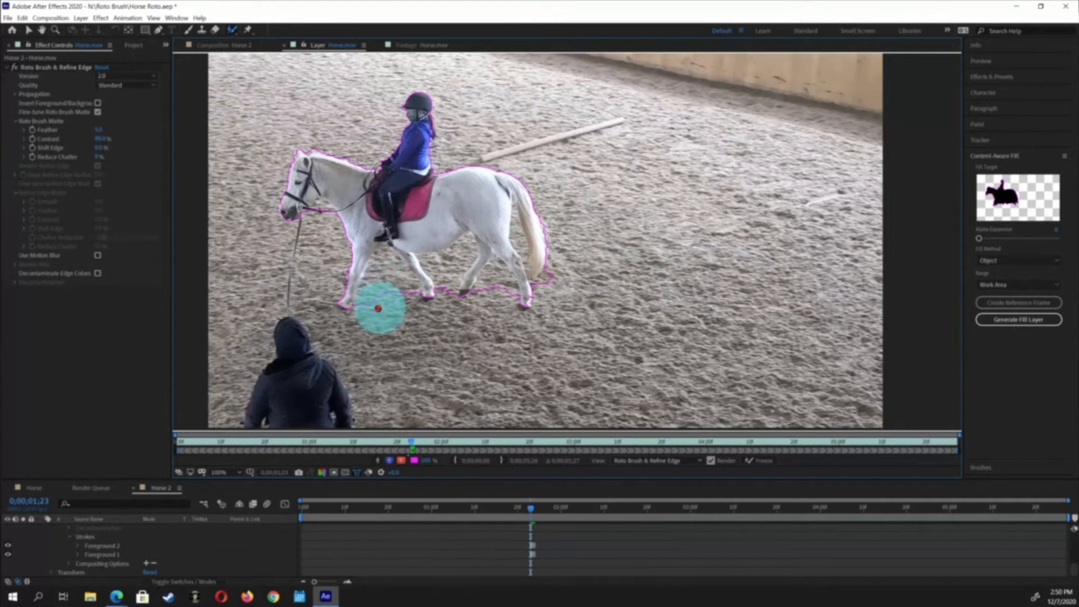
Paint background strokes to remove the sand between the horse's legs and beneath its belly from the selection
mouse_move(365, 307)
mouse_down()
mouse_move(385, 254)
mouse_move(412, 292)
mouse_move(402, 306)
mouse_up()
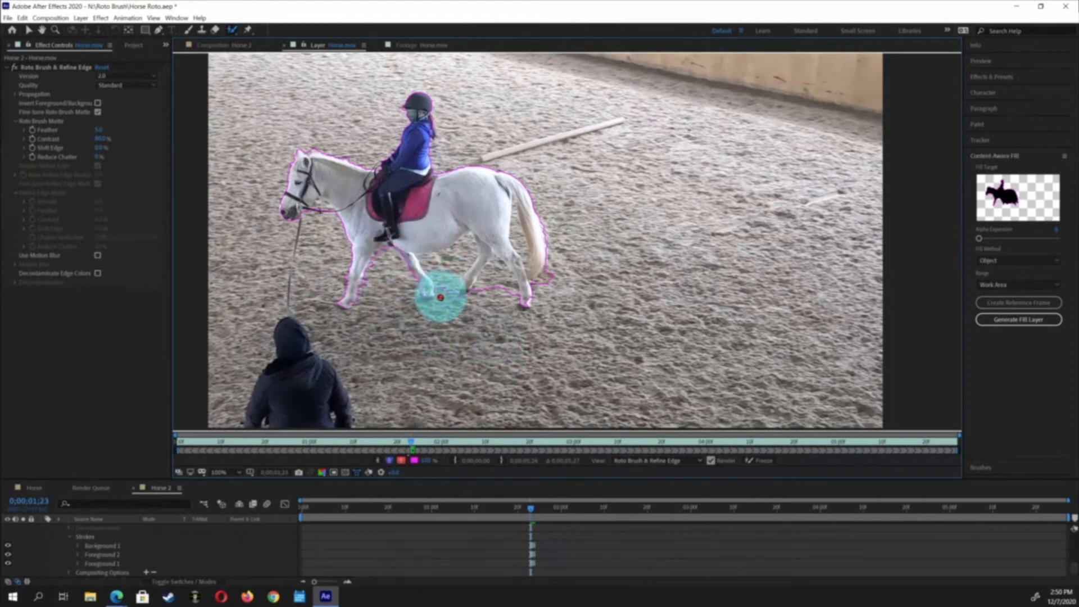
mouse_move(443, 289)
mouse_down()
mouse_move(422, 261)
mouse_move(471, 242)
mouse_move(448, 264)
mouse_move(444, 299)
mouse_up()
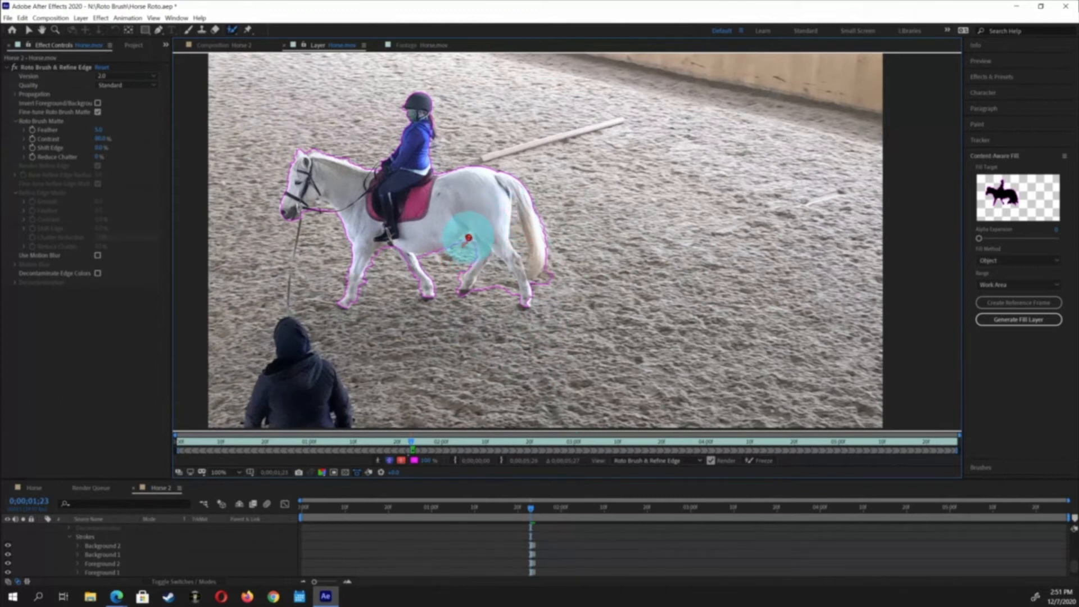
drag(463, 242, 468, 247)
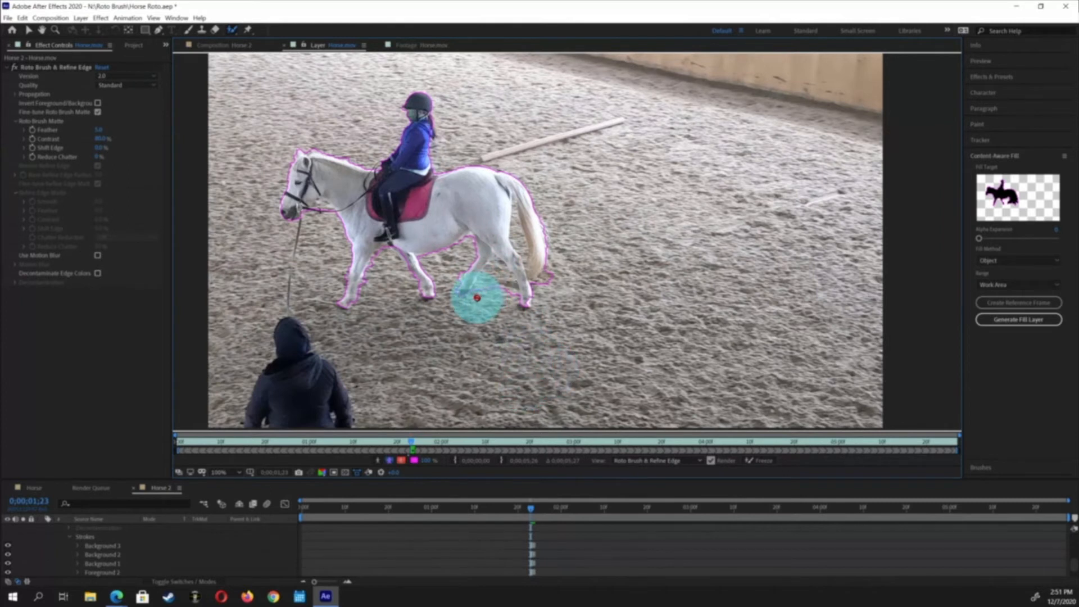
mouse_move(477, 297)
mouse_down()
mouse_move(496, 260)
mouse_move(516, 311)
mouse_up()
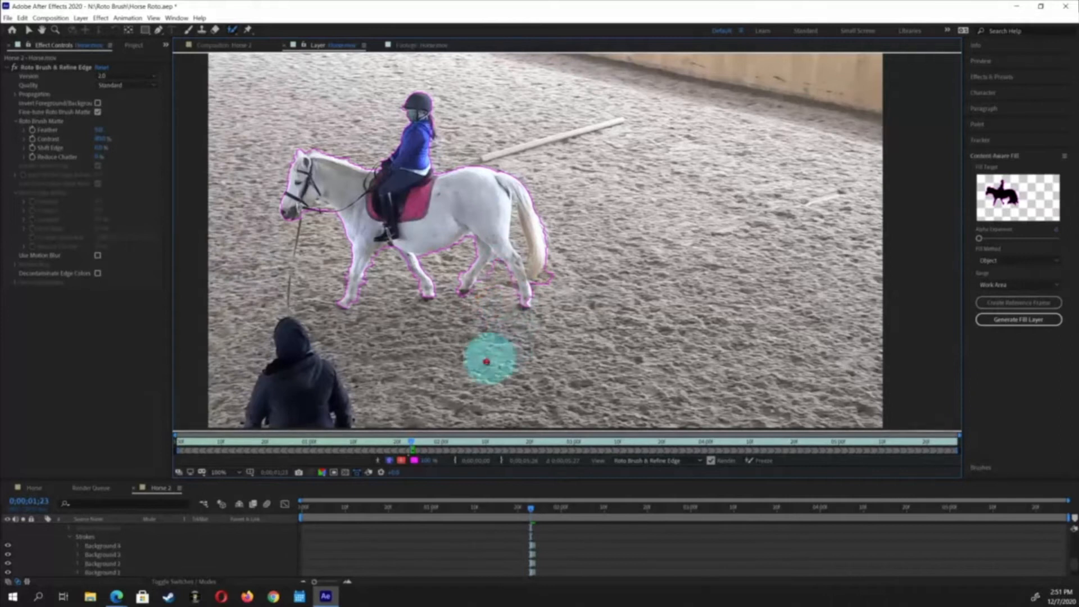
mouse_move(492, 266)
mouse_down()
mouse_move(479, 284)
mouse_move(507, 302)
mouse_move(506, 284)
mouse_move(520, 298)
mouse_up()
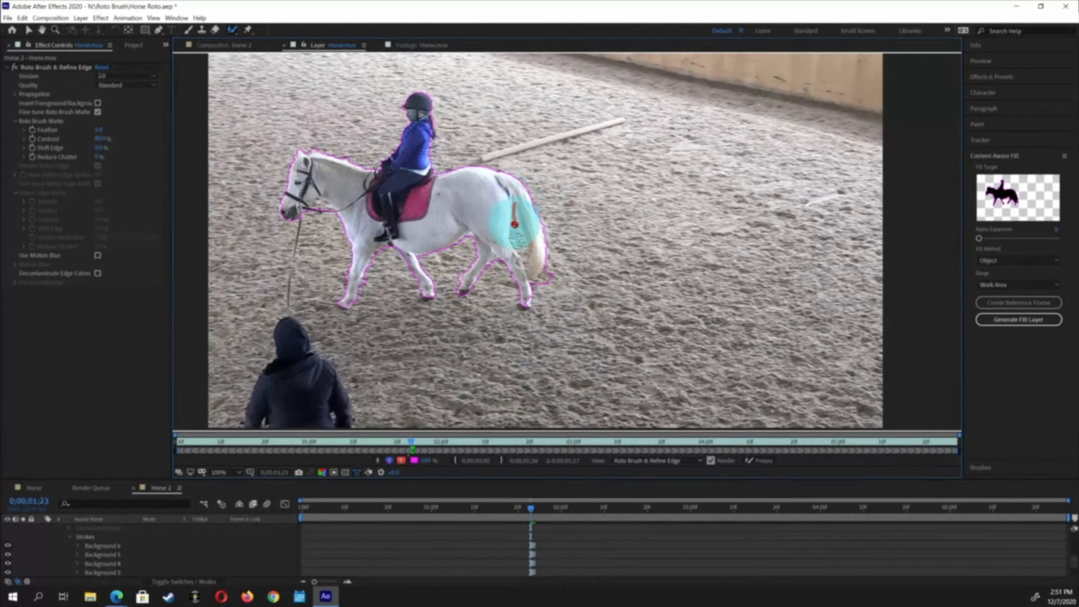
Paint foreground strokes to restore the tail and the horse's head area to the selection
mouse_move(516, 245)
mouse_down()
mouse_move(521, 255)
mouse_move(518, 210)
mouse_move(524, 253)
mouse_up()
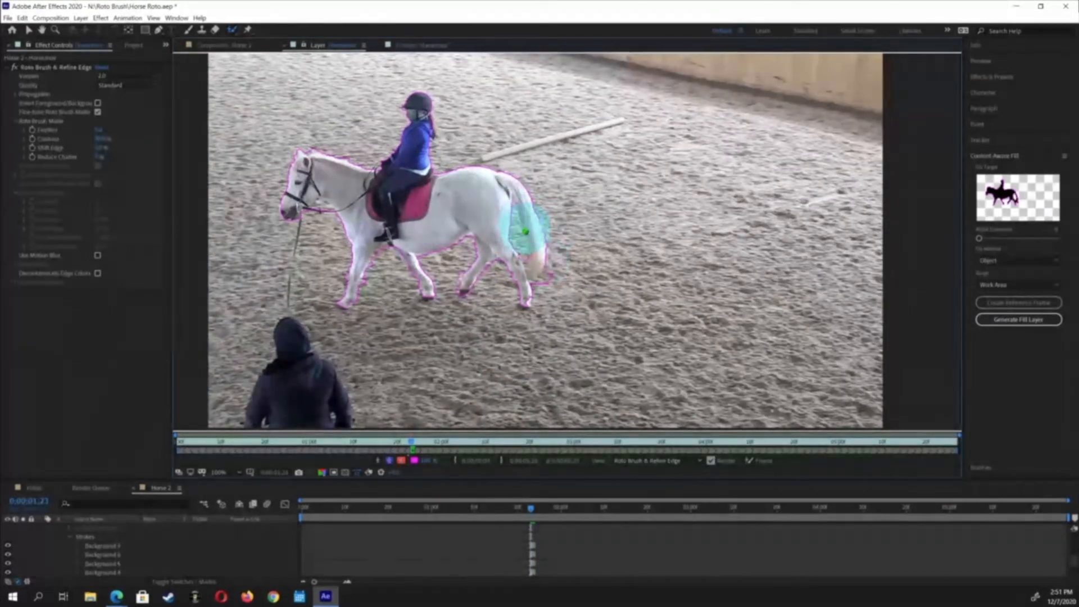
drag(533, 252, 535, 261)
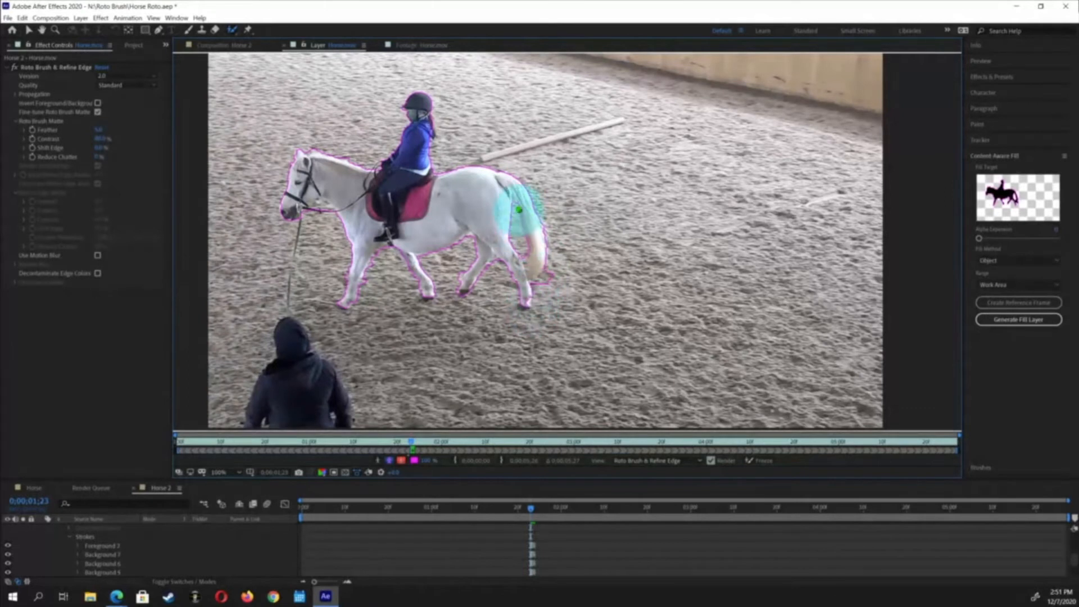
drag(520, 208, 522, 218)
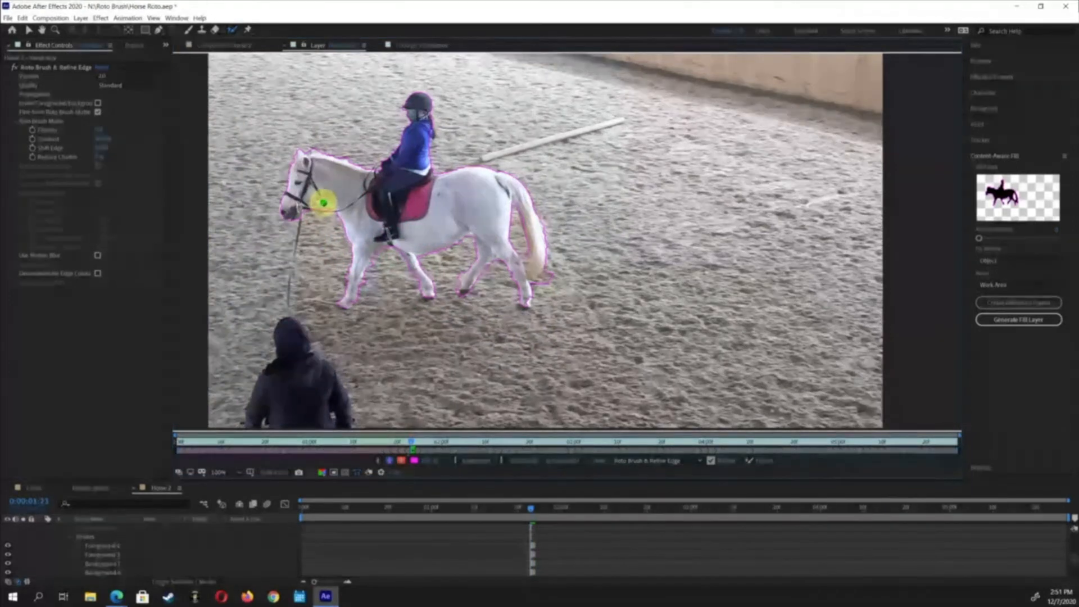
click(321, 203)
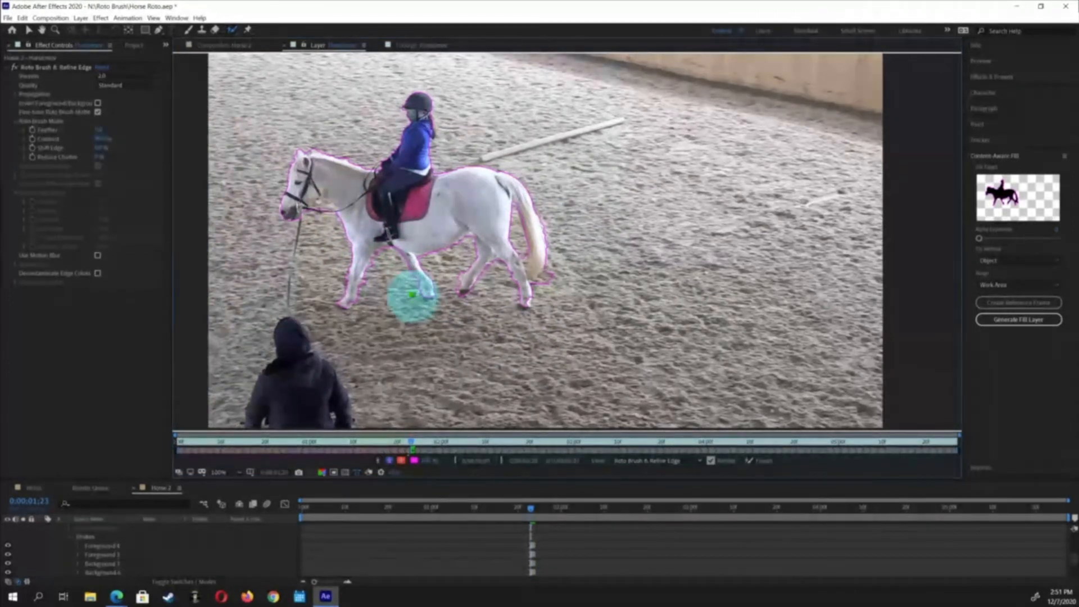
drag(320, 203, 342, 204)
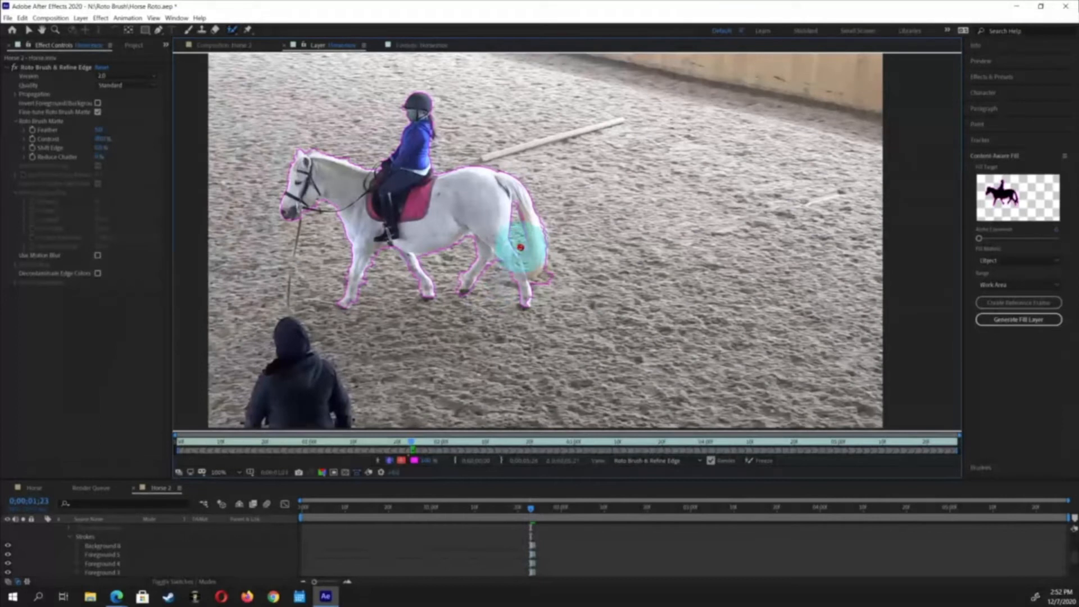
Paint background strokes to subtract the sand around the tail and between the legs again
drag(524, 256, 536, 278)
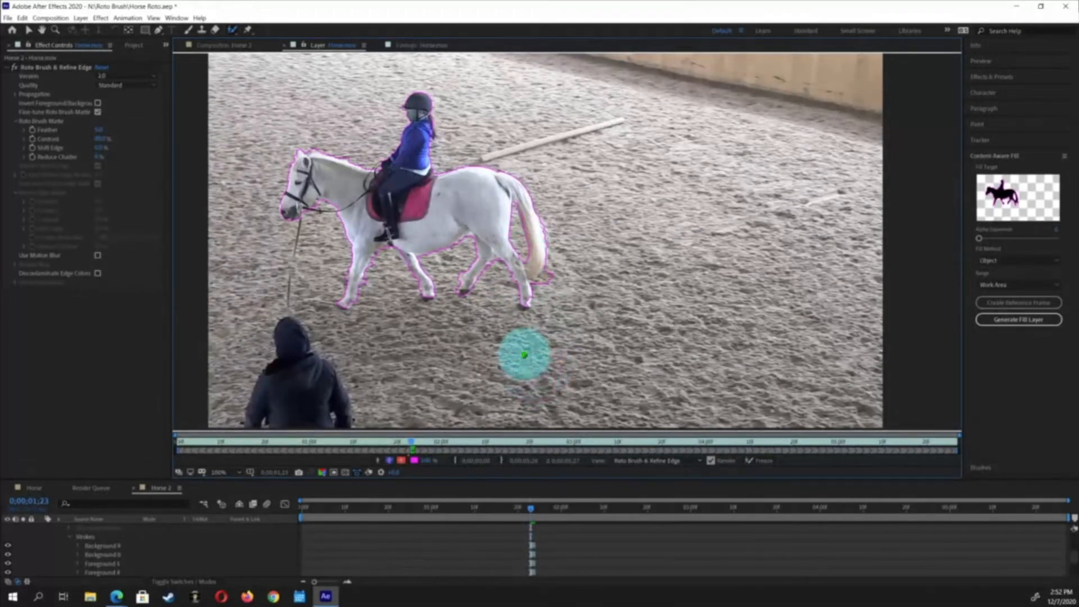
drag(556, 263, 544, 284)
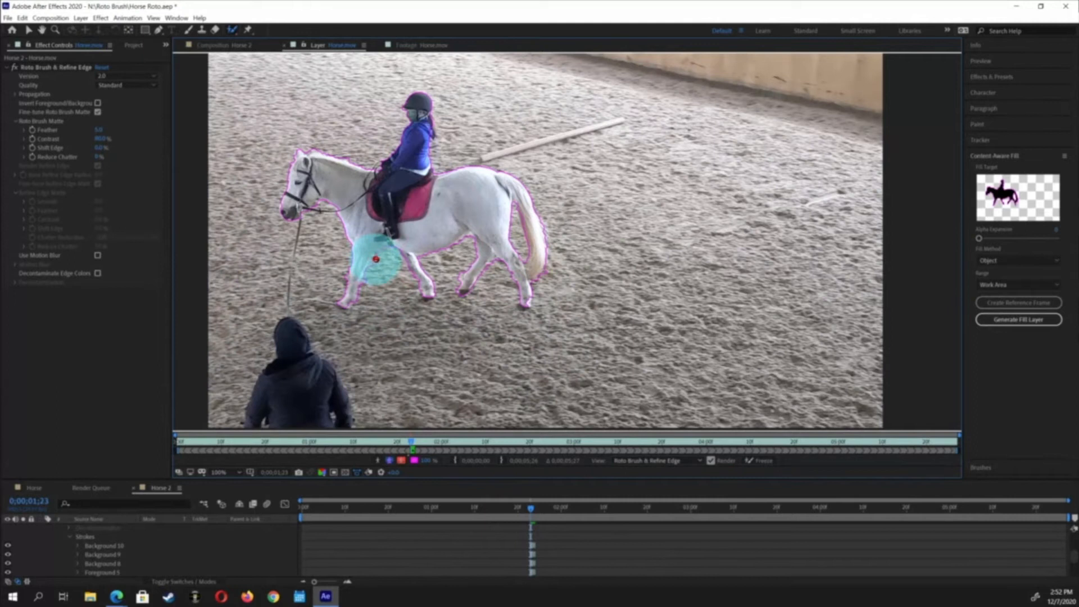
drag(381, 254, 373, 277)
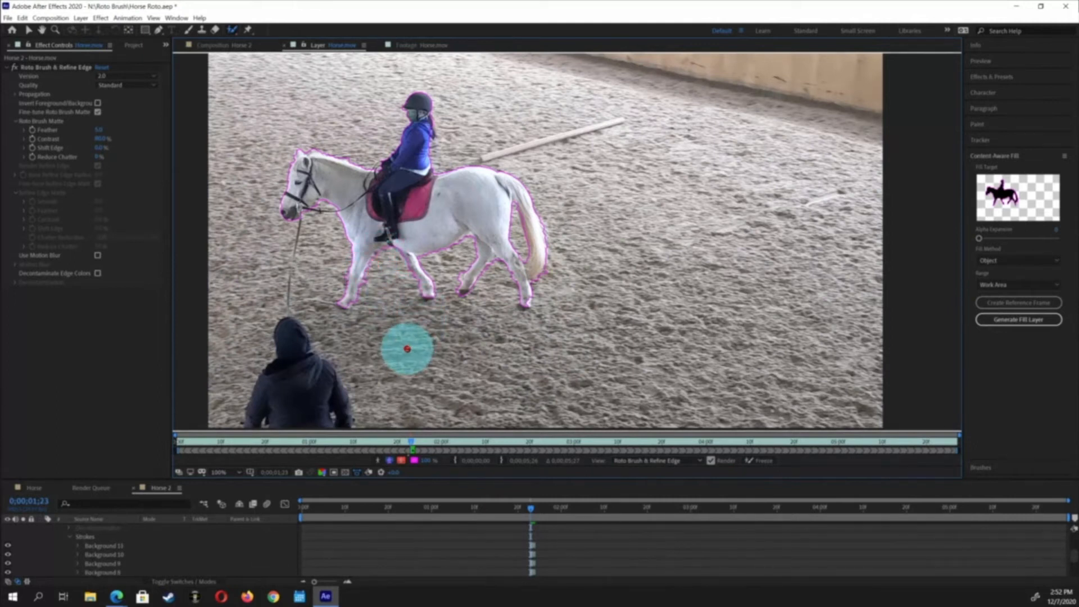
Paint foreground strokes to add the rider's leg and the back of the rider's head to the selection
click(389, 243)
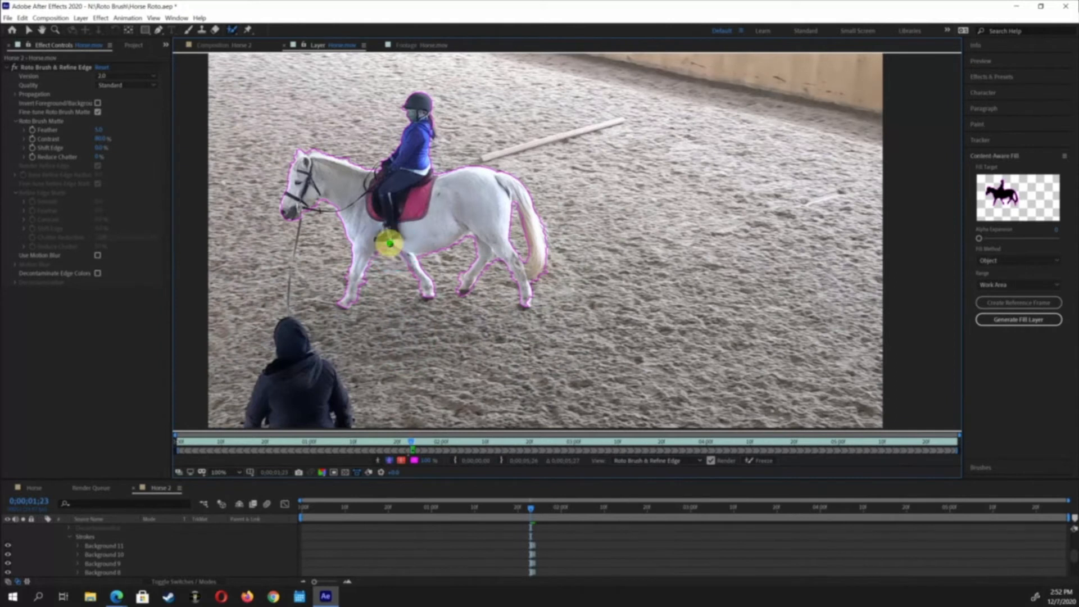
drag(405, 259, 408, 261)
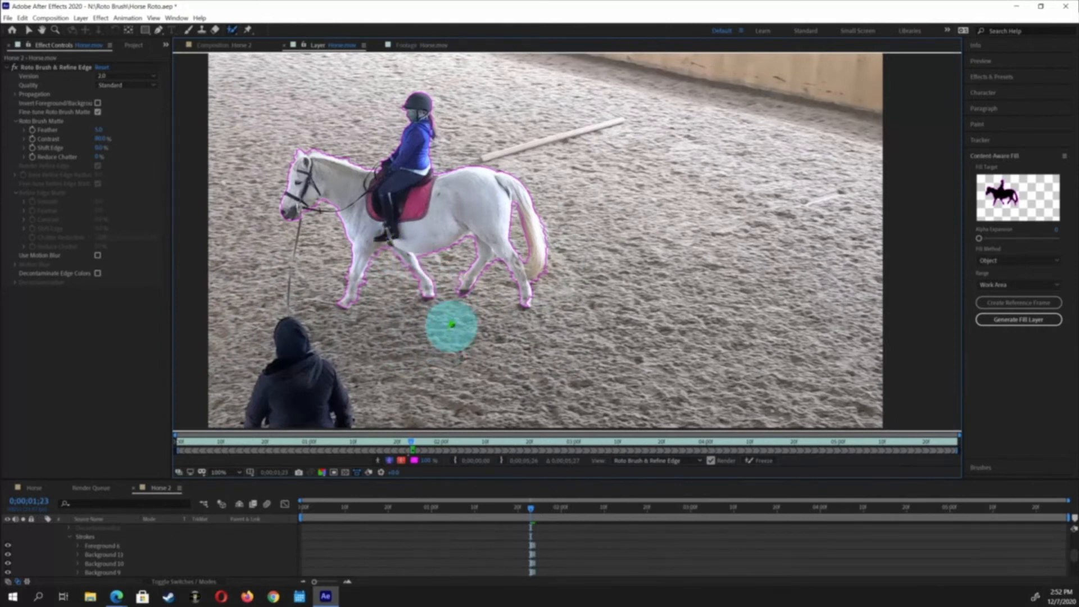
mouse_move(454, 279)
mouse_down()
mouse_move(459, 270)
mouse_move(454, 287)
mouse_up()
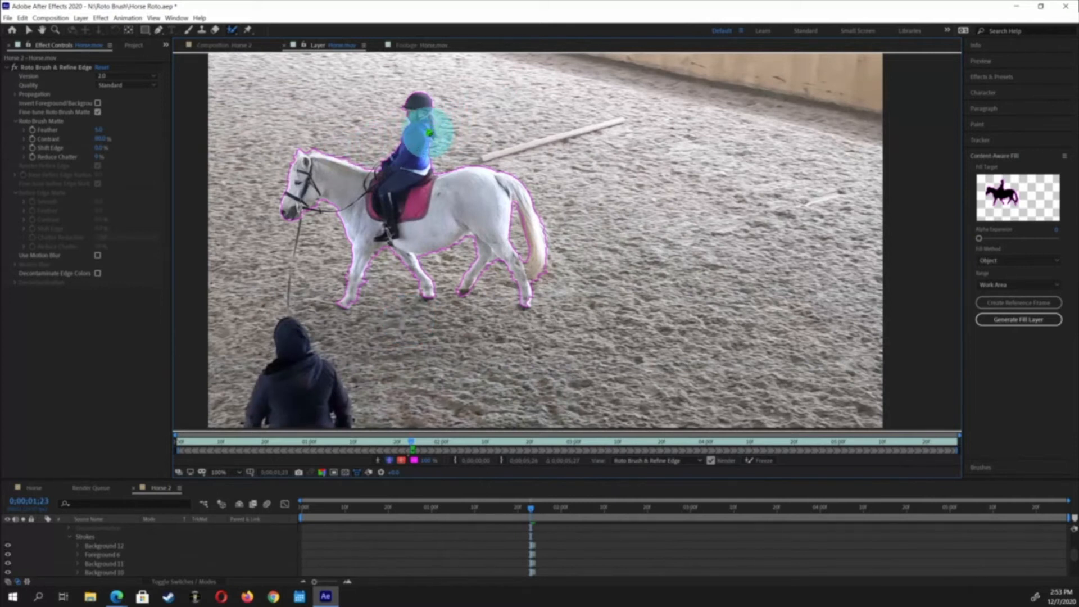
drag(430, 133, 432, 134)
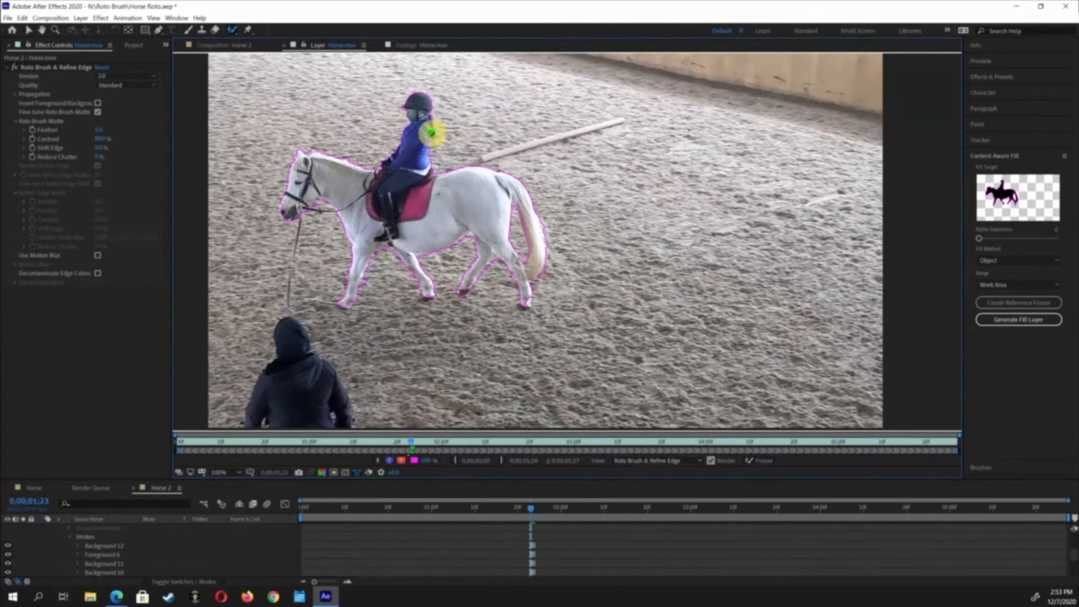
drag(428, 134, 428, 132)
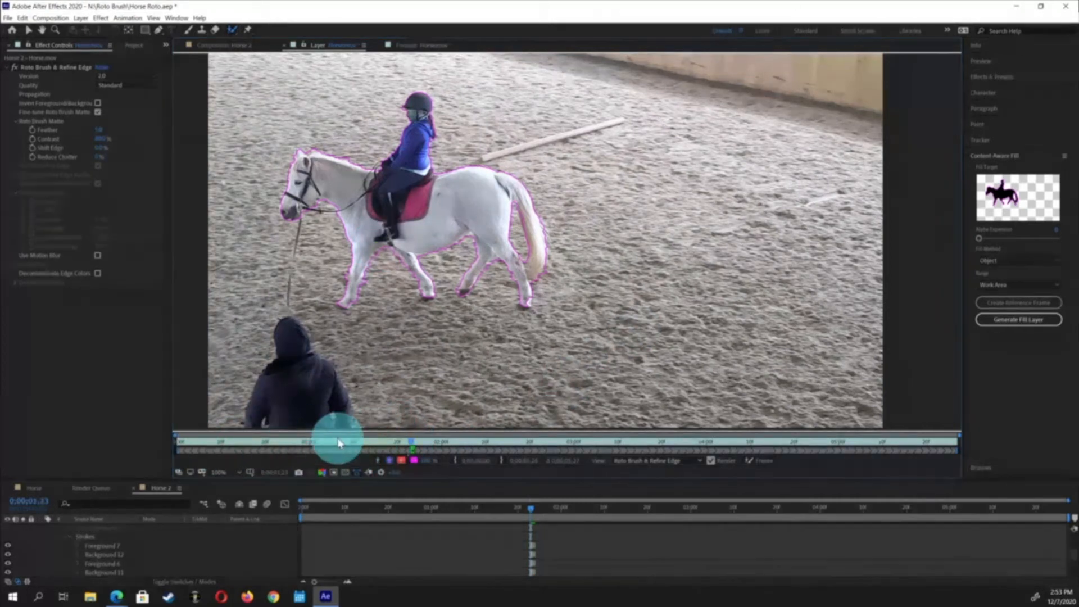
Propagate the Roto Brush segmentation from the first frame through to the end of the clip
key(Home)
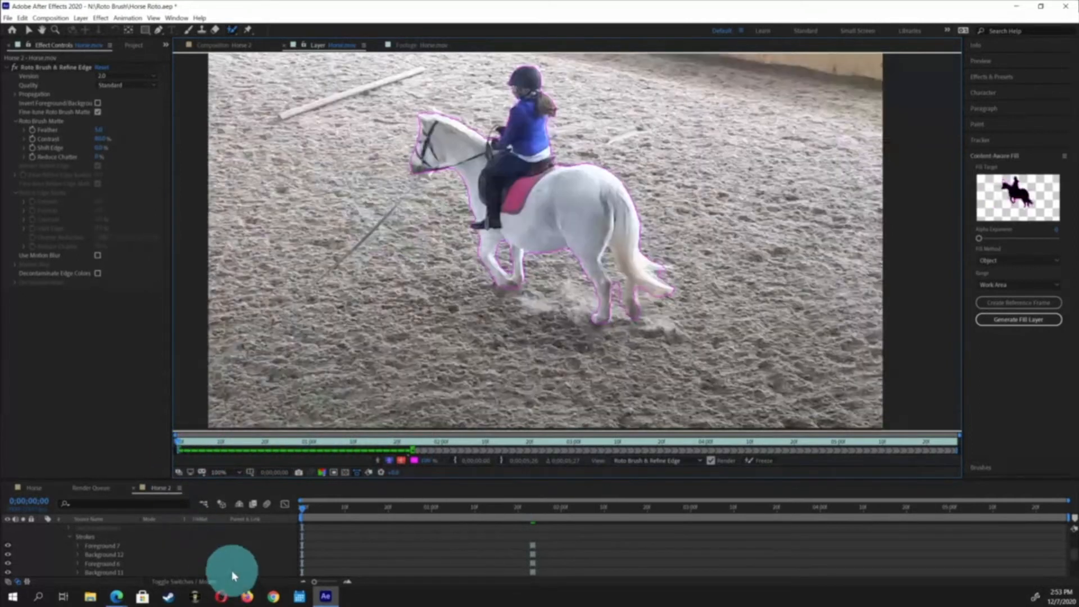
click(953, 443)
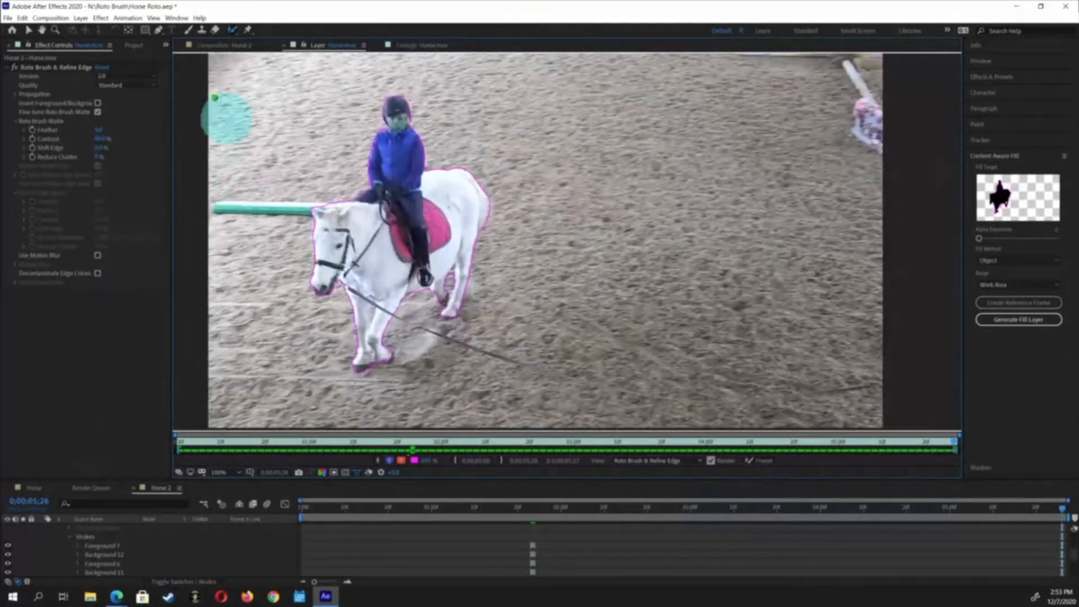
Switch to the Horse 2 composition and scrub through the timeline to review the cut-out horse and rider
click(224, 48)
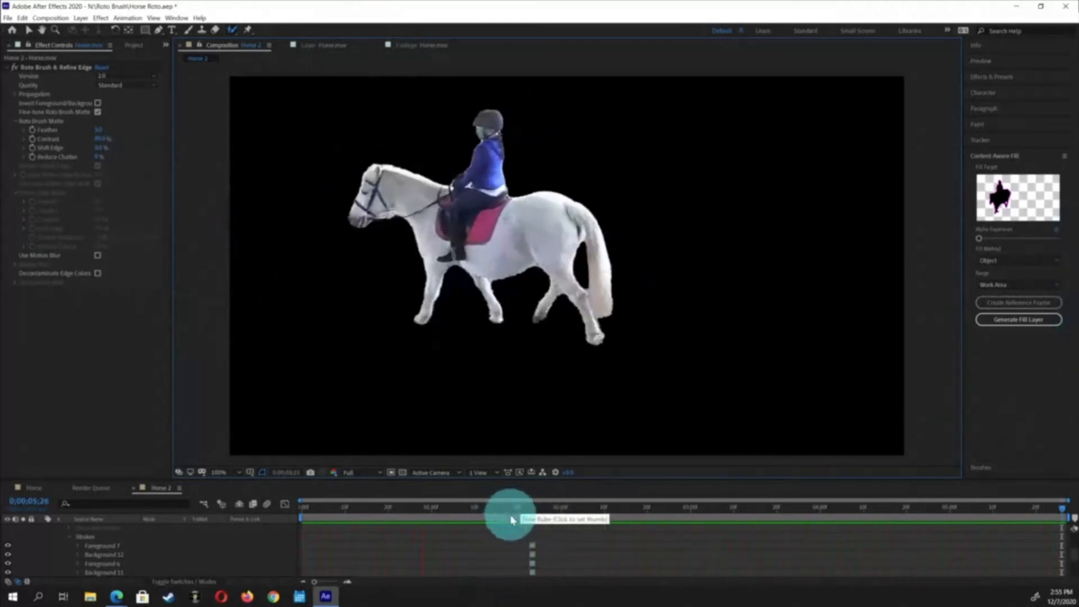
click(531, 527)
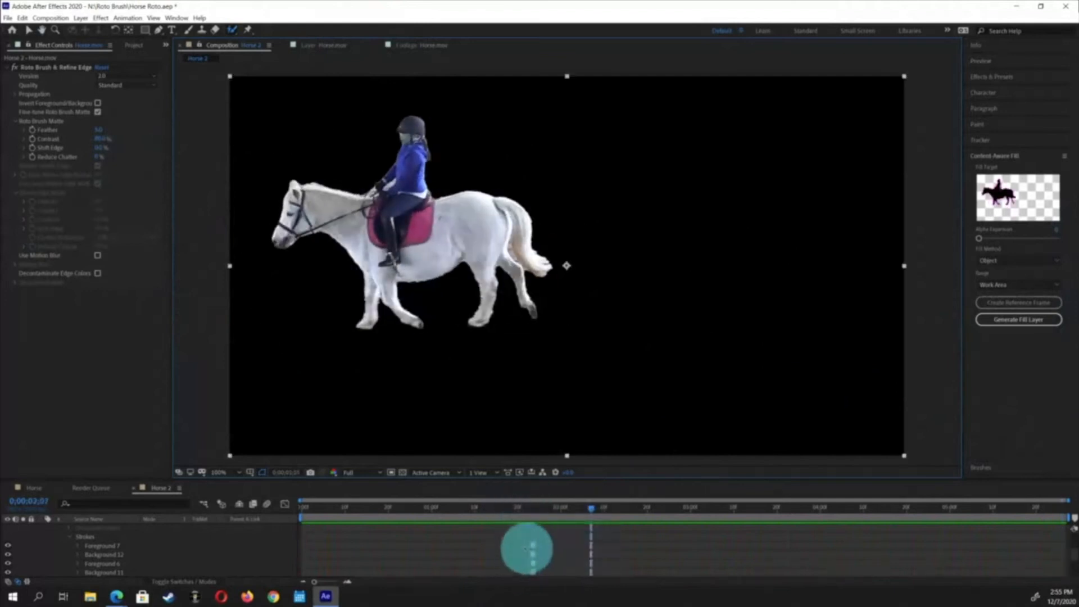
drag(531, 509, 530, 509)
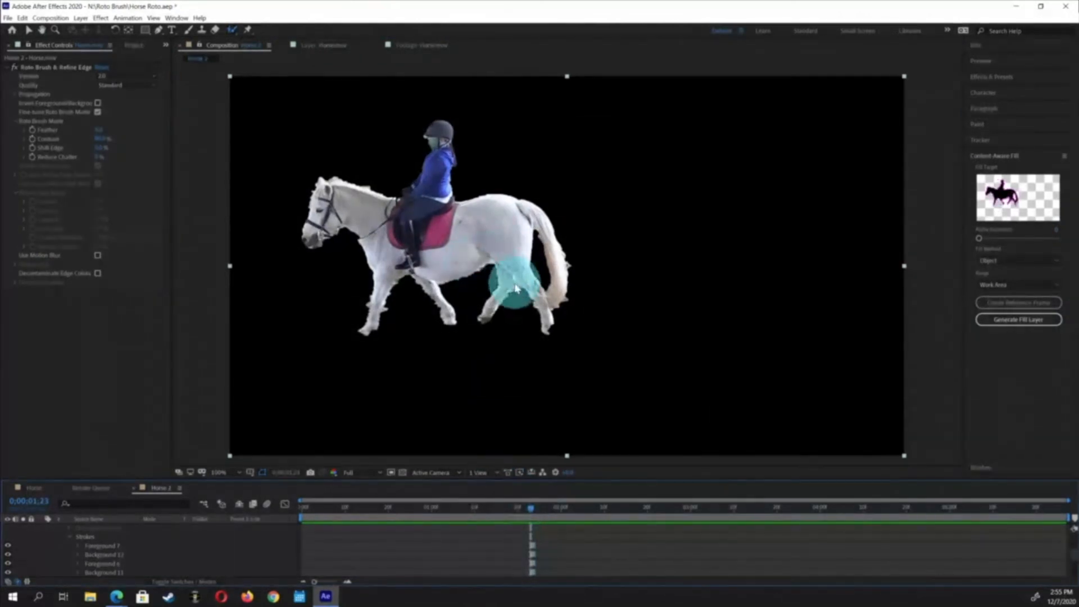
click(631, 508)
mouse_move(630, 509)
mouse_down()
mouse_move(712, 509)
mouse_move(697, 508)
mouse_up()
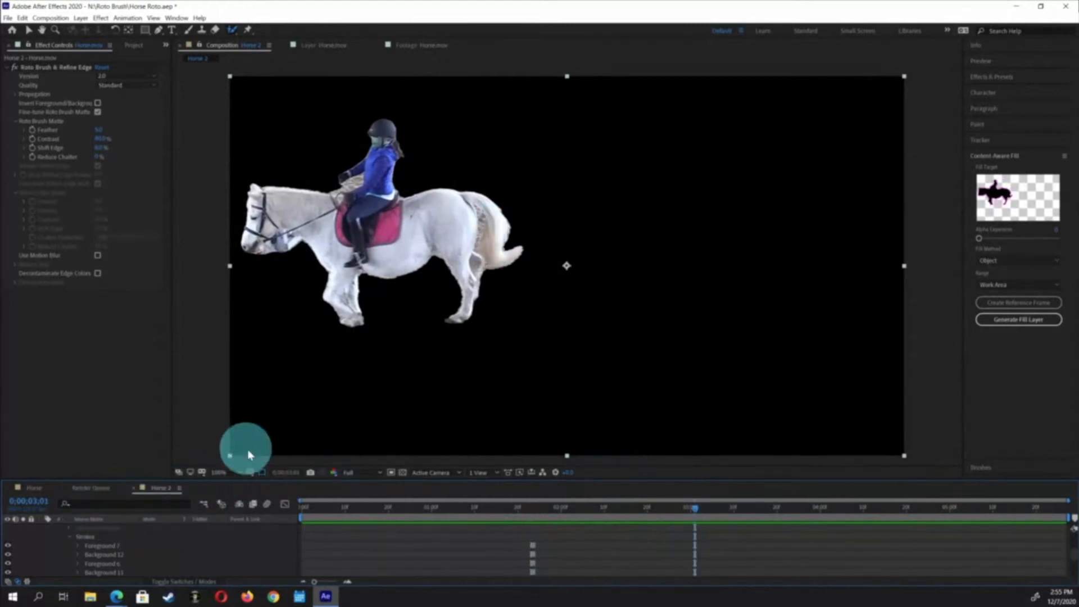
Open the footage layer view and paint Roto Brush strokes to refine the selection around the horse's tail
click(336, 48)
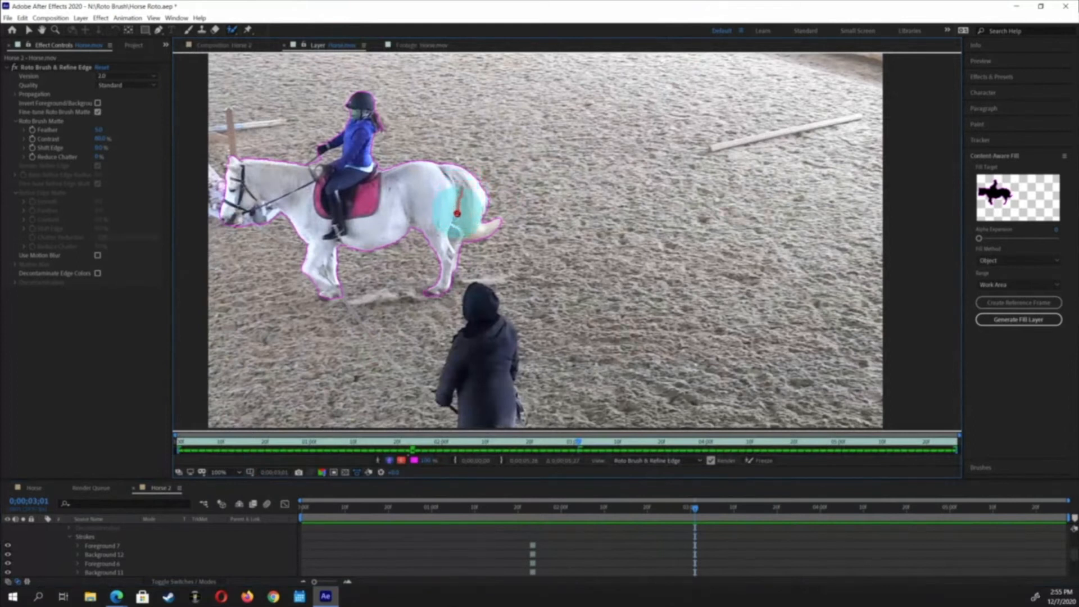
drag(458, 213, 453, 194)
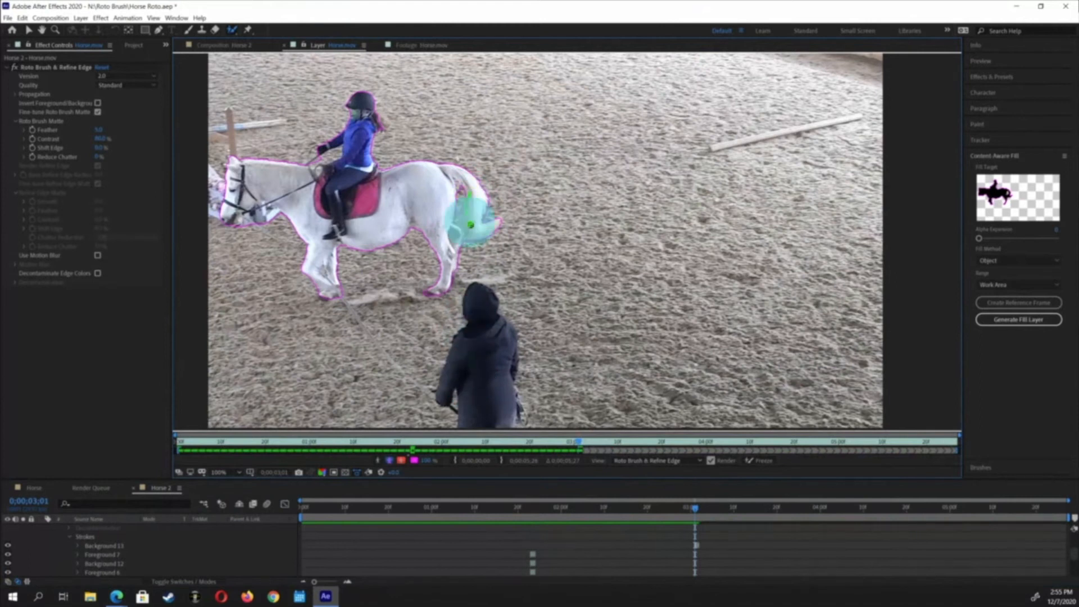
drag(466, 215, 464, 209)
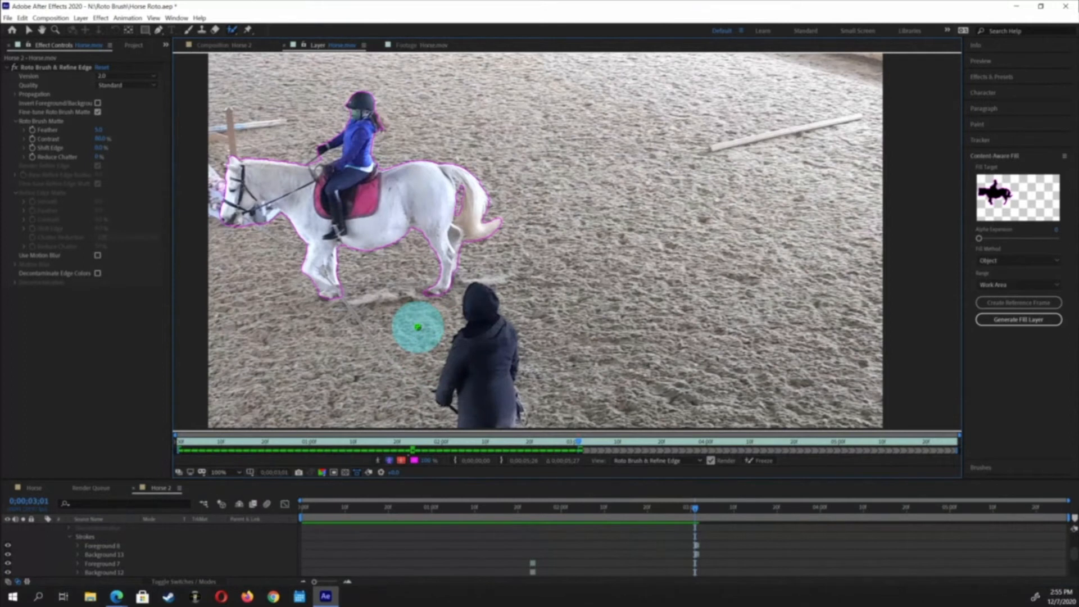
Play and step frame by frame through the clip to review the Roto Brush segmentation
key(space)
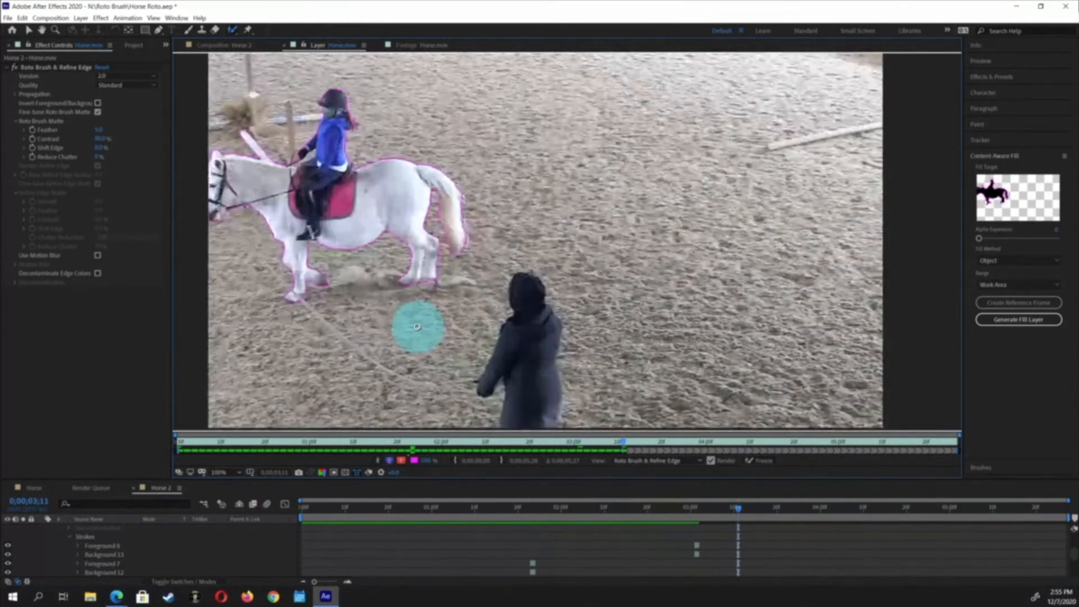
key(space)
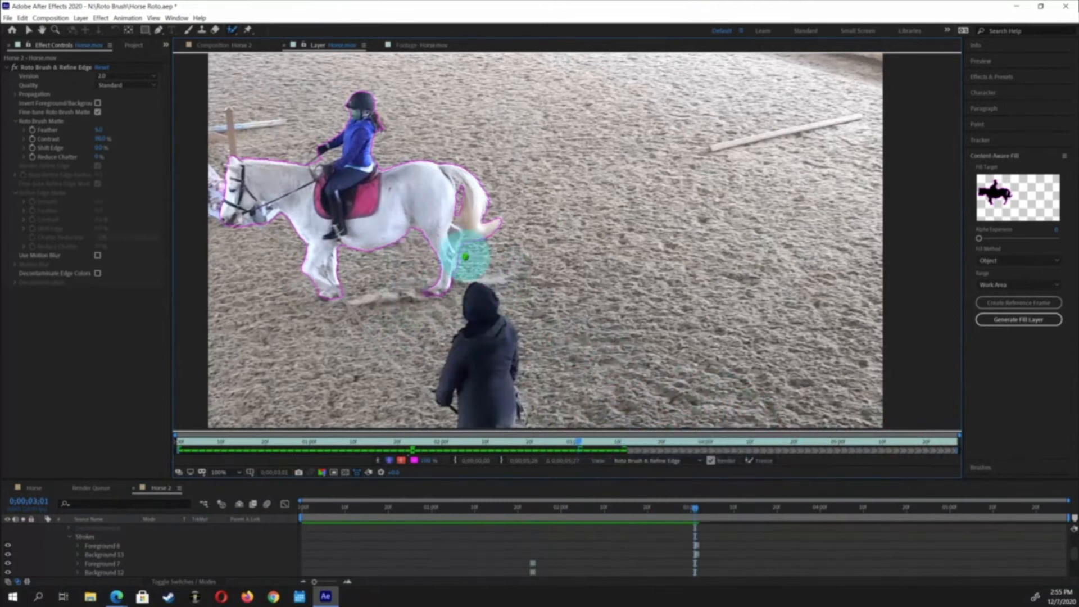
key(space)
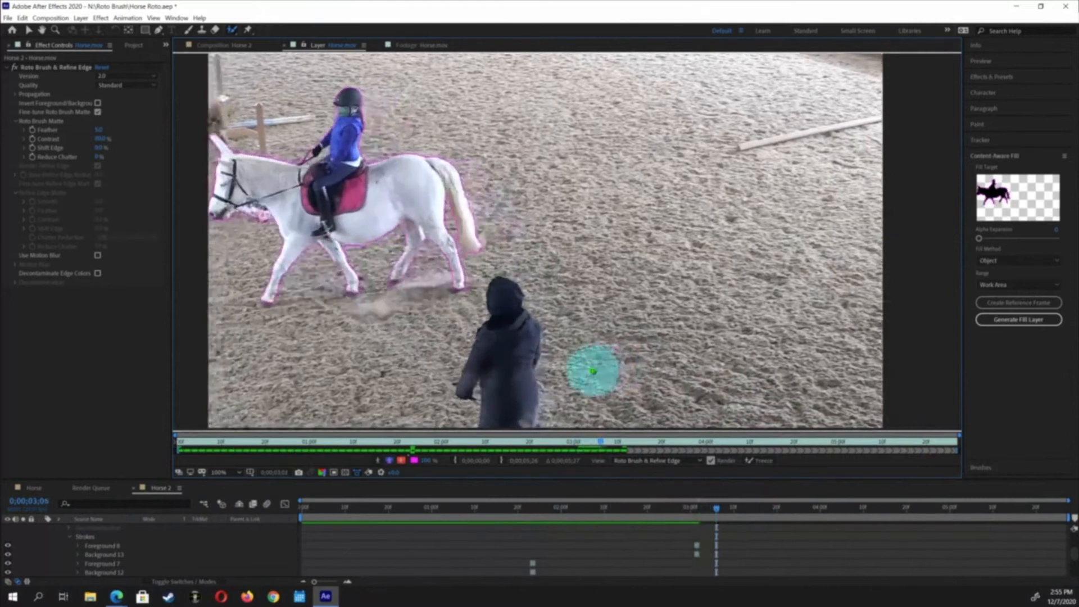
key(Page_Down)
key(Page_Up)
key(Page_Up)
key(Page_Up)
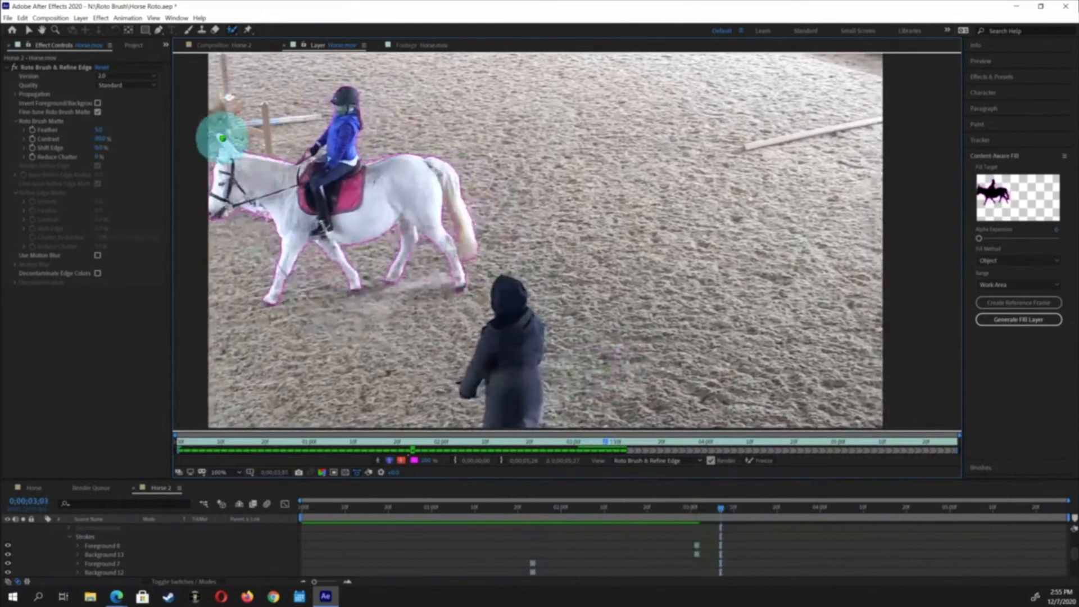
key(Page_Up)
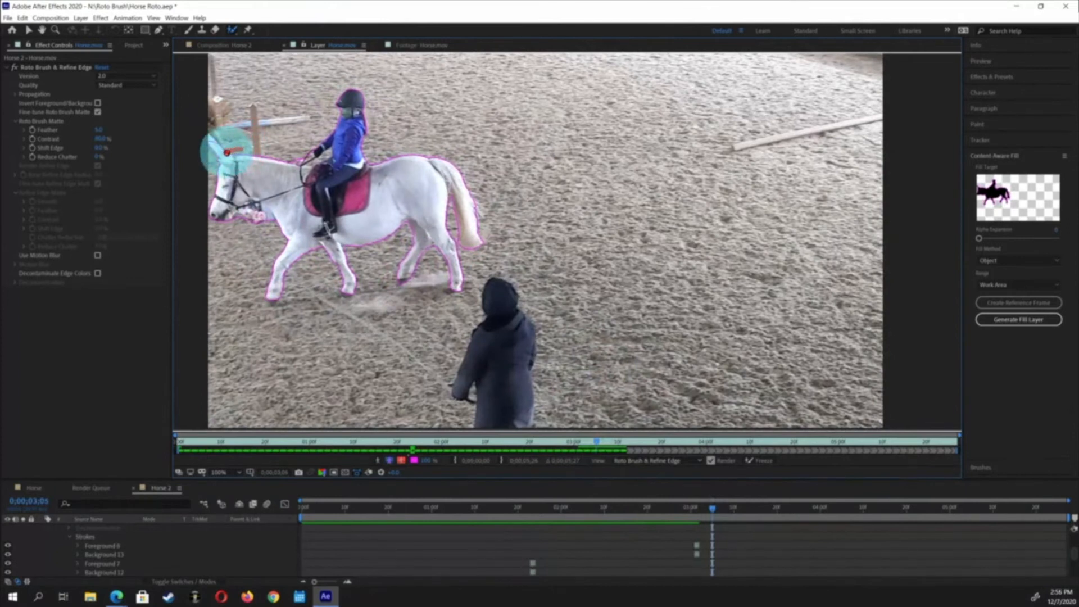
Subtract the background in front of the horse's head and add the neck back to the selection
drag(195, 147, 193, 147)
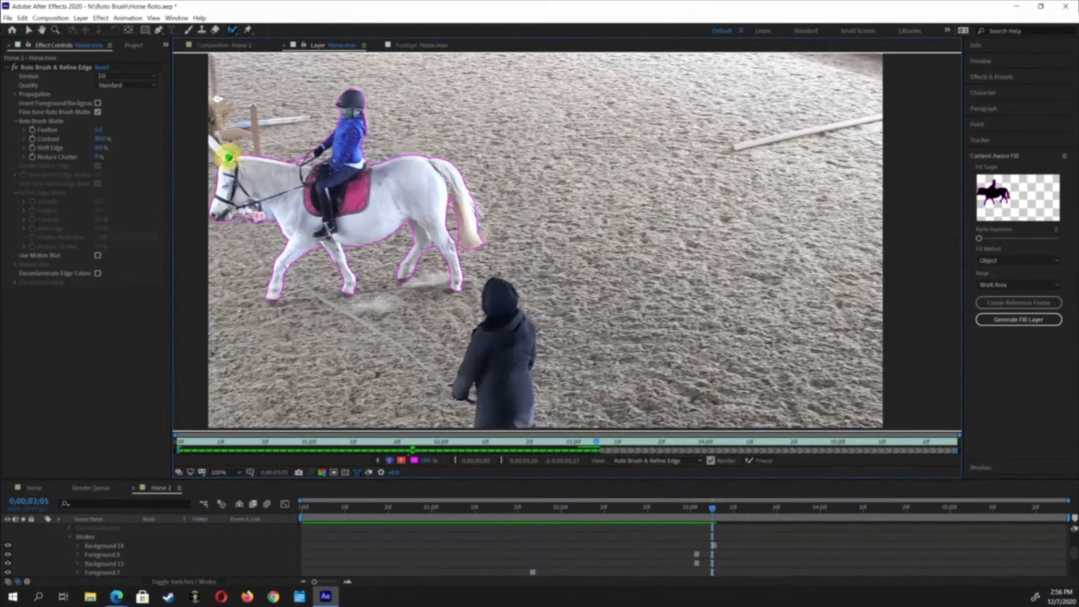
drag(244, 172, 335, 251)
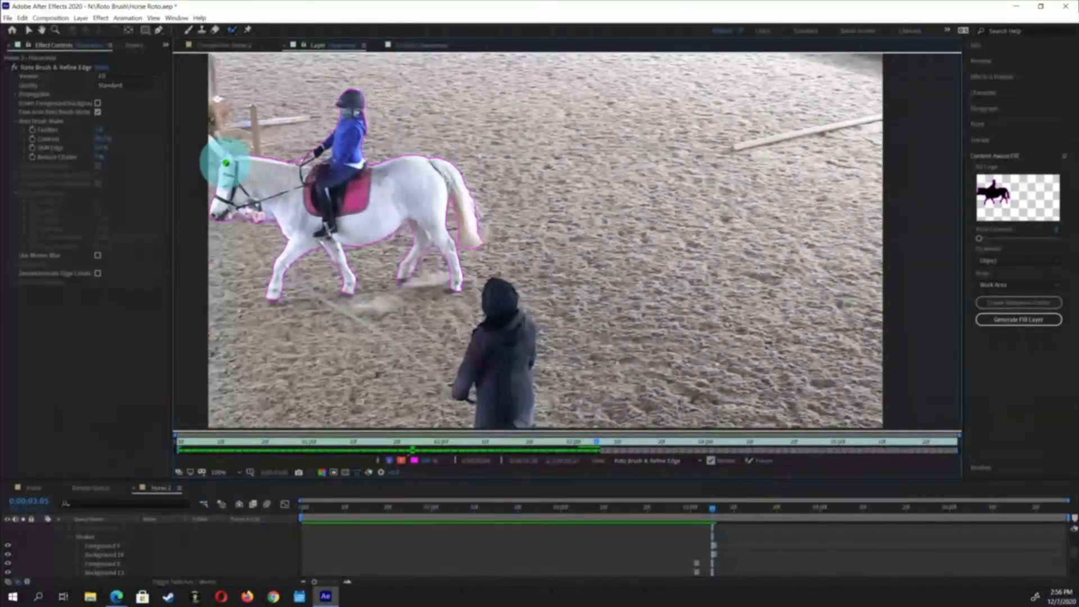
Step forward two frames and paint strokes to fix the selection around the horse's ears and head
key(Page_Down)
key(Page_Down)
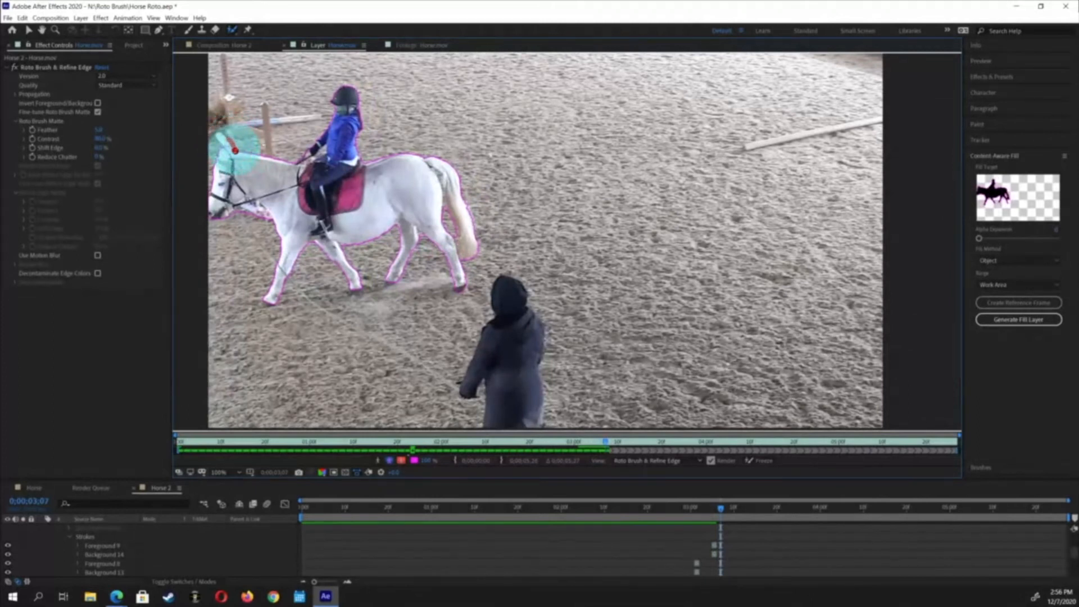
drag(235, 150, 237, 151)
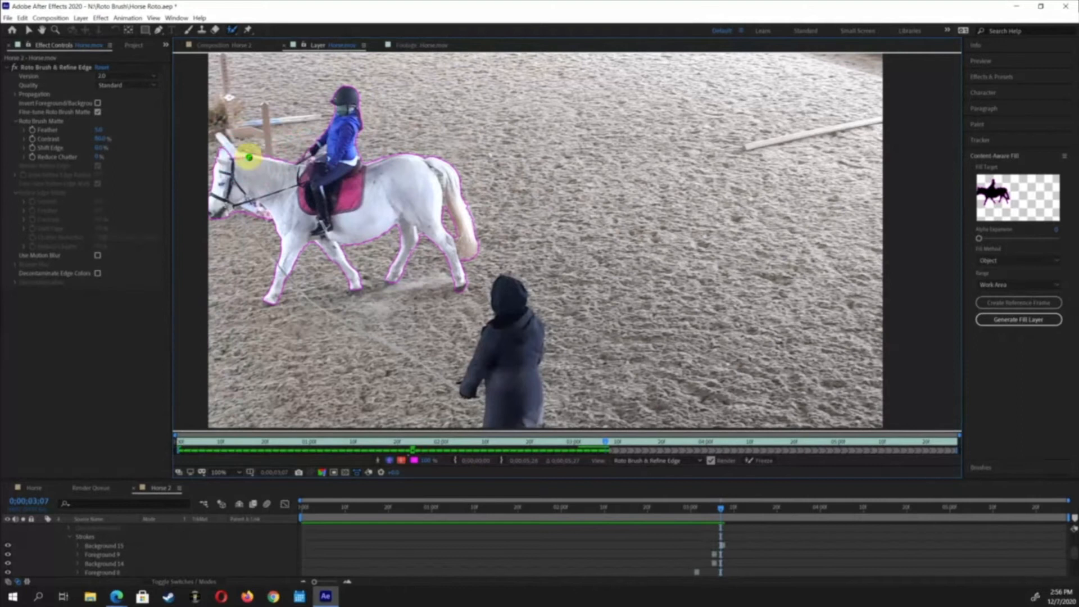
drag(234, 157, 235, 159)
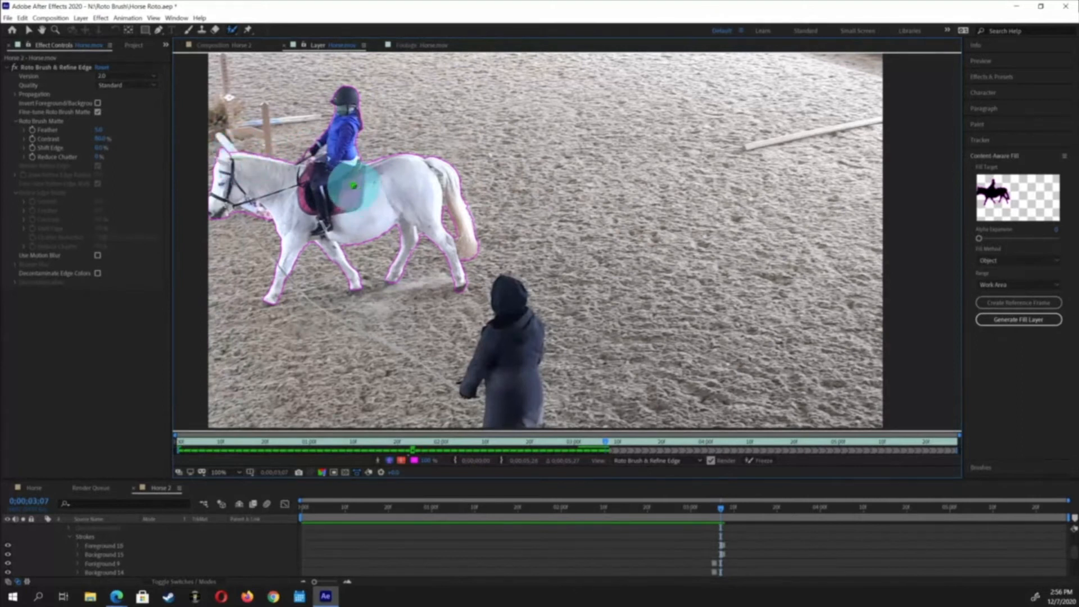
Advance through the frames and propagate the Roto Brush segmentation to the end of the clip
key(Page_Down)
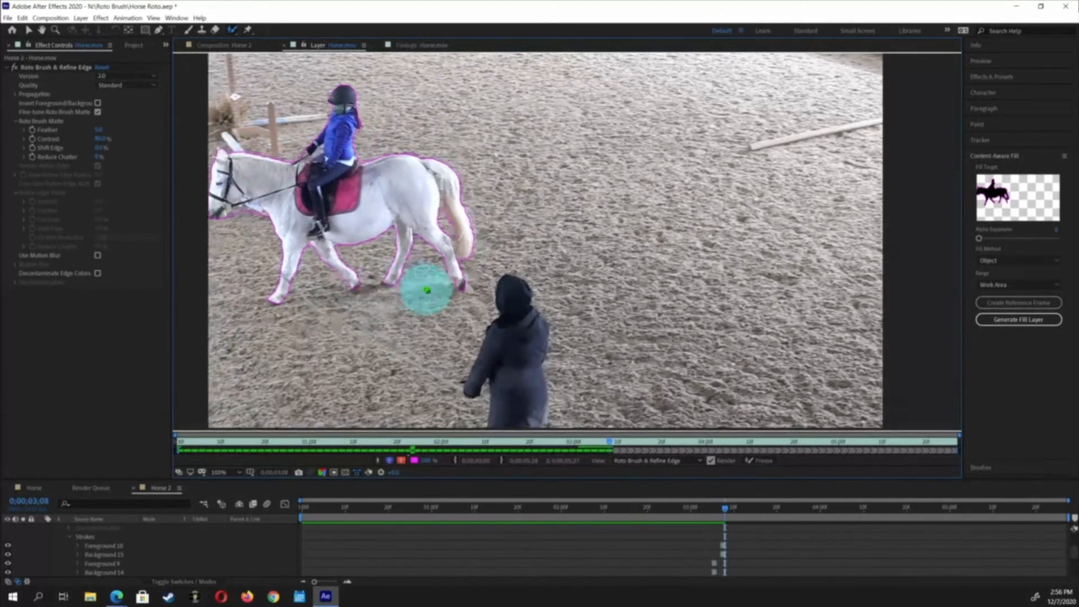
key(Page_Down)
key(Page_Down)
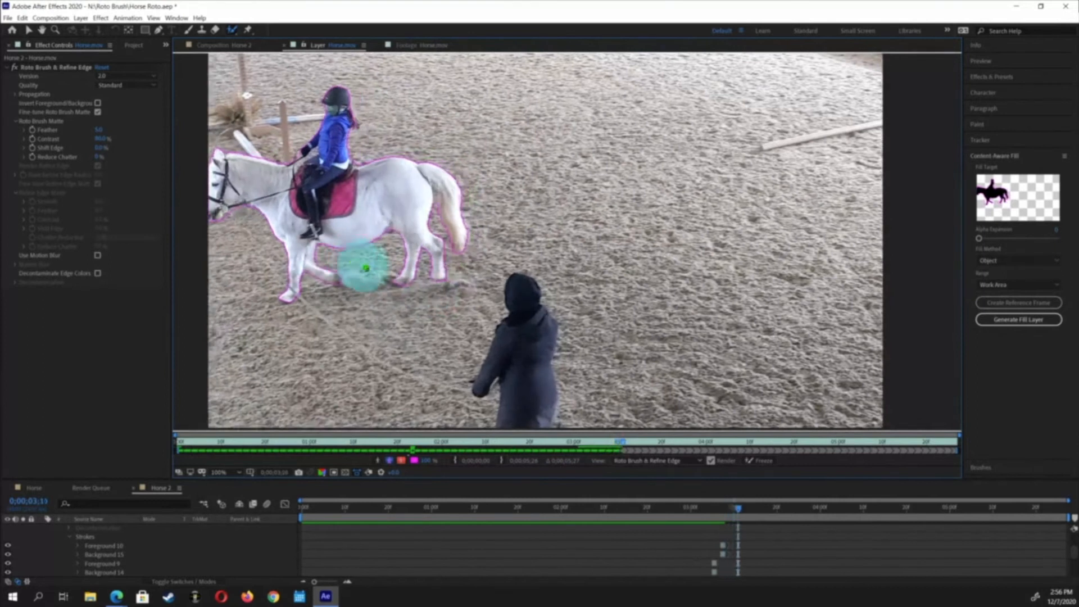
key(Page_Down)
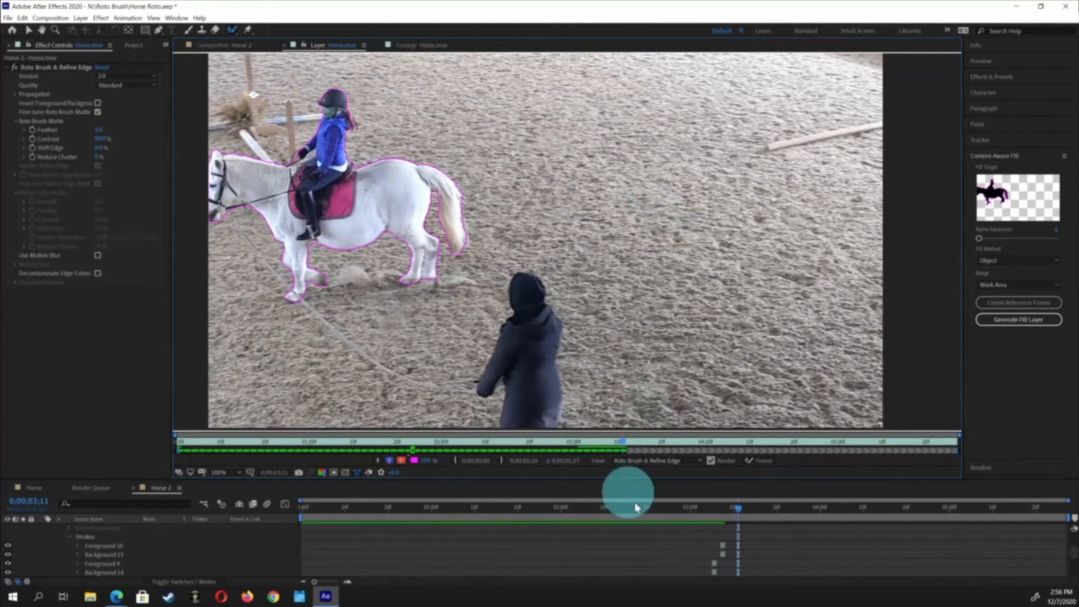
click(687, 445)
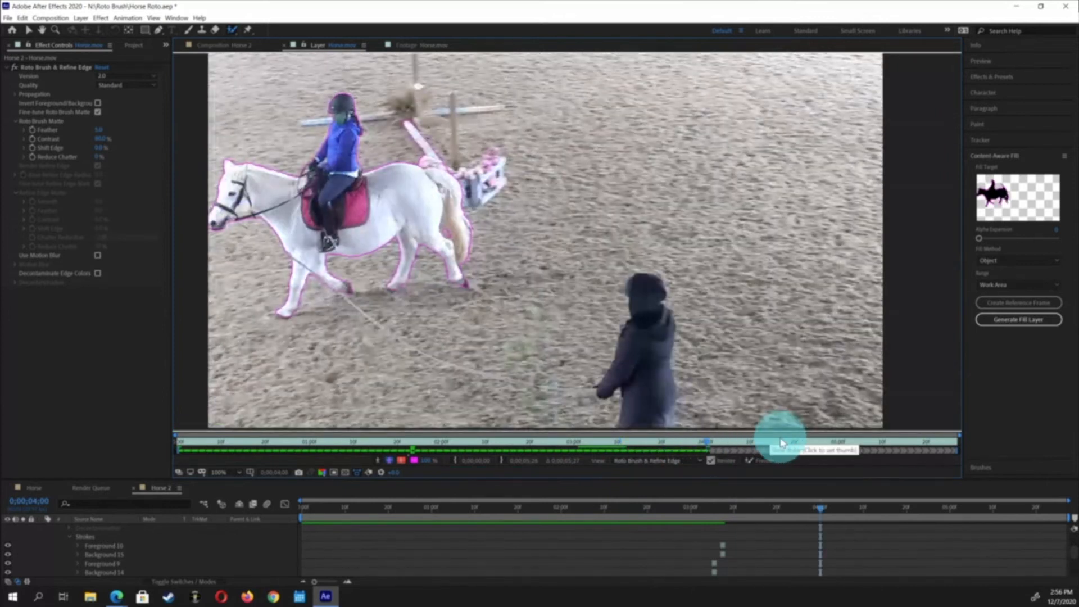
click(751, 463)
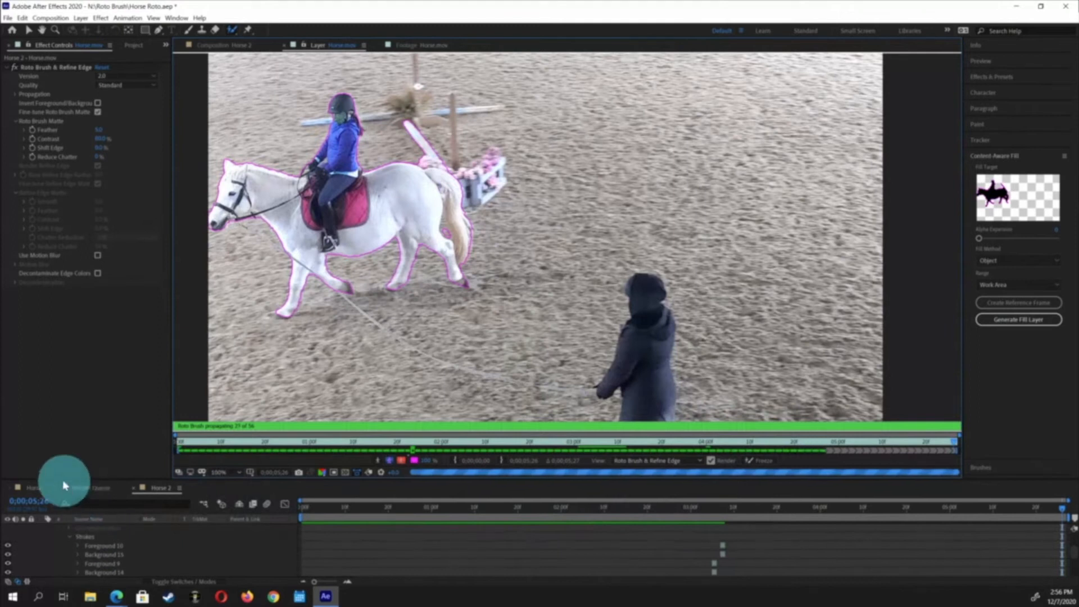
Switch between the Horse and Horse 2 compositions and play back the rotoscoped horse and rider
click(31, 488)
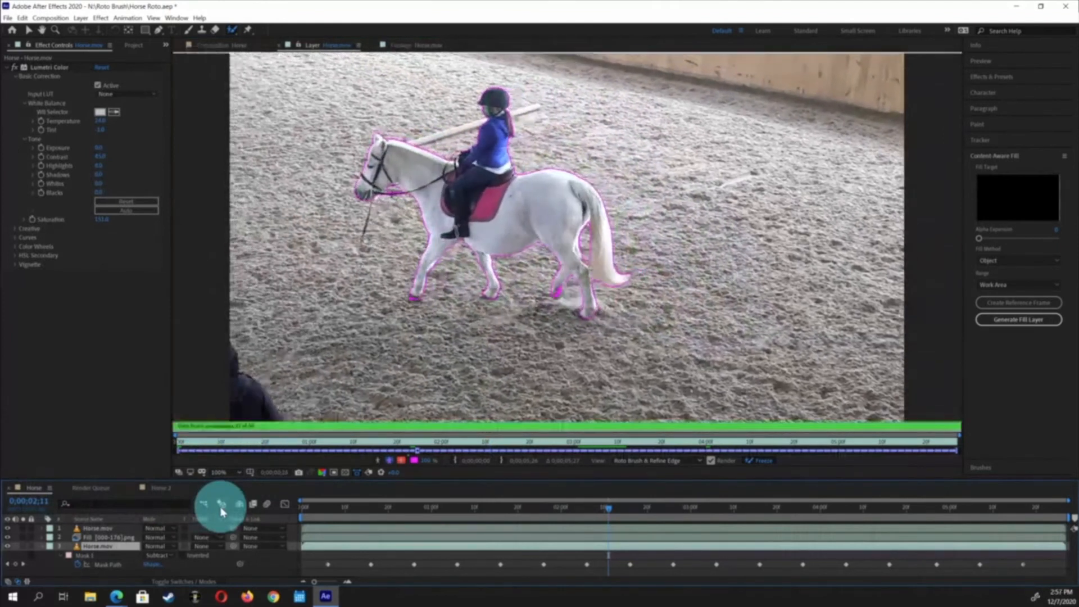
key(space)
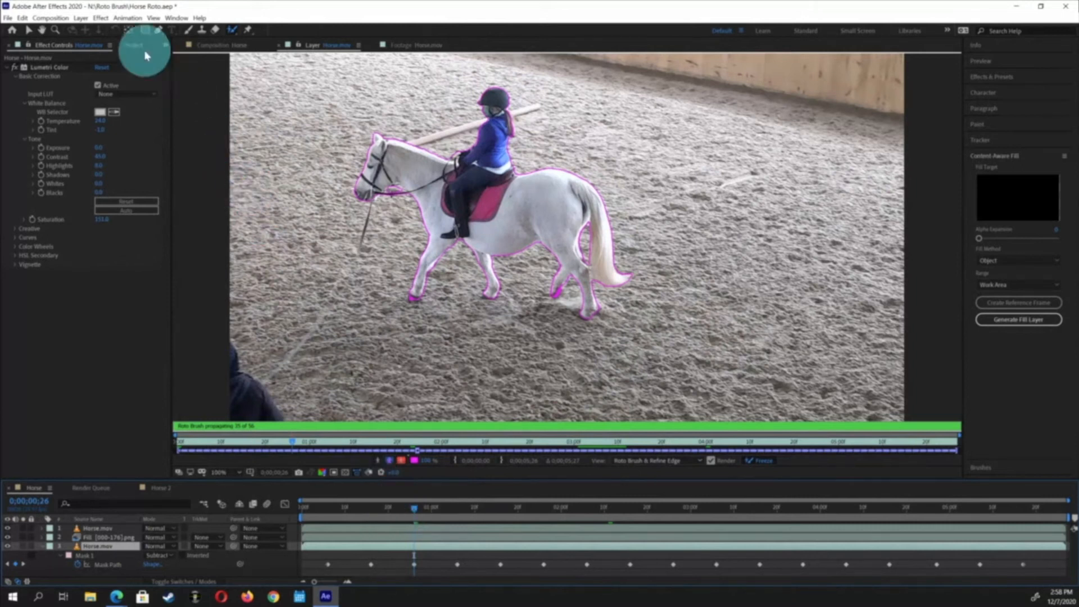
click(225, 45)
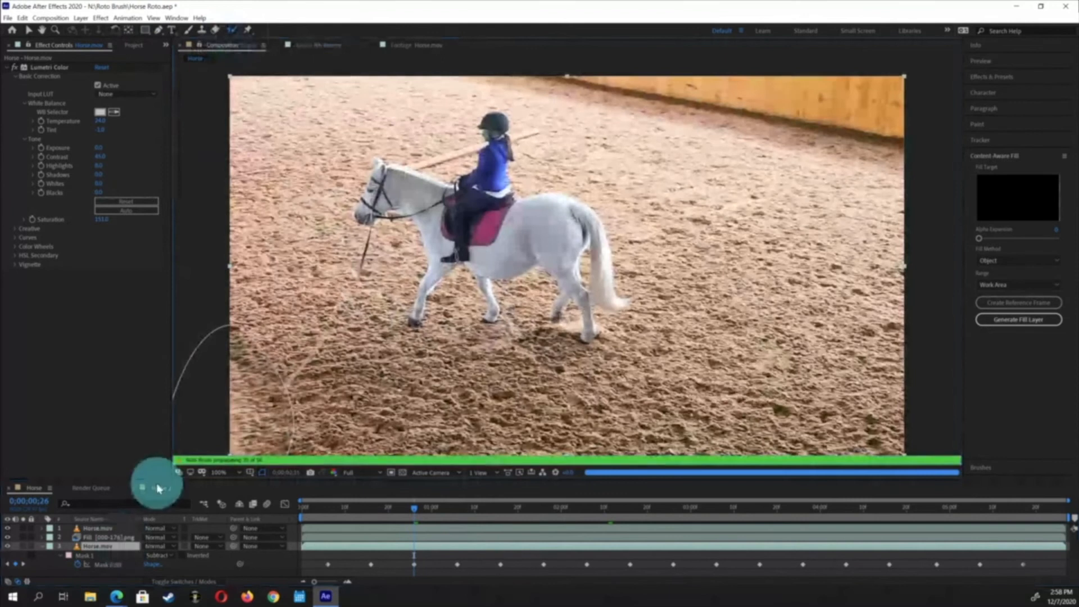
click(159, 488)
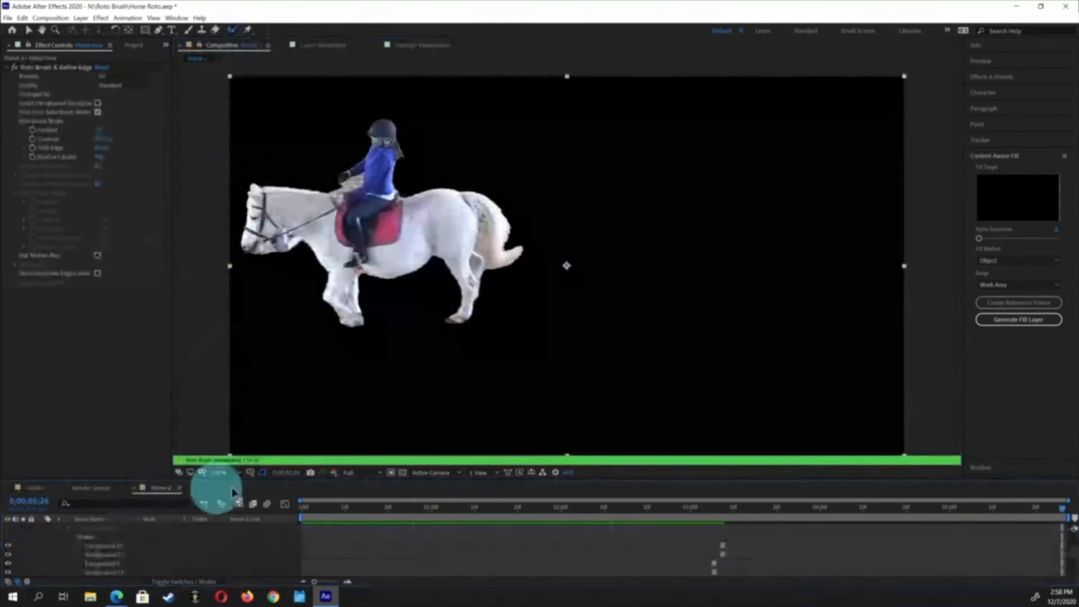
click(342, 538)
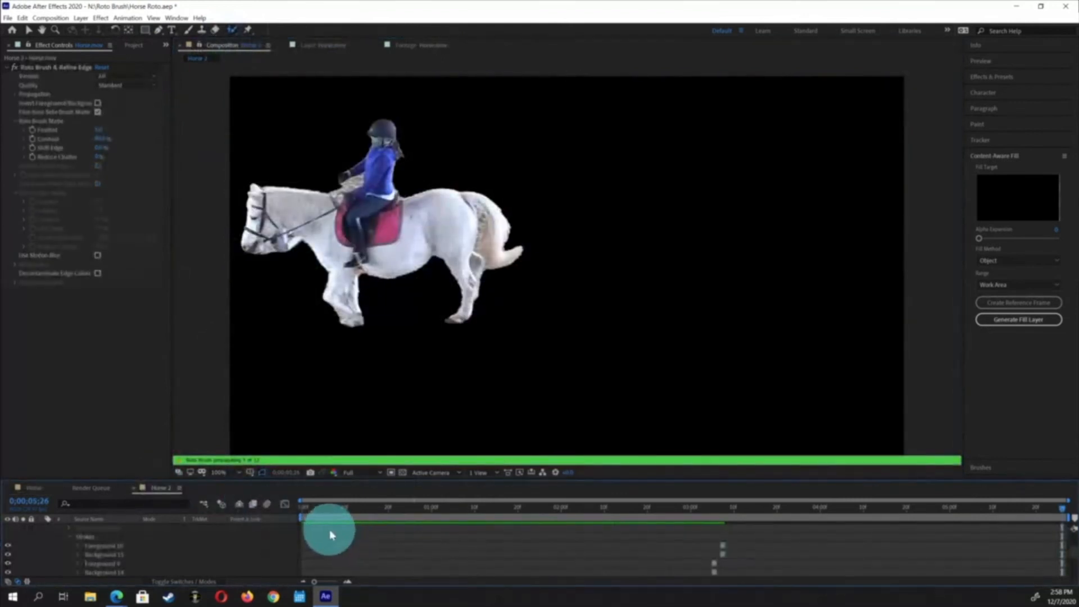
key(space)
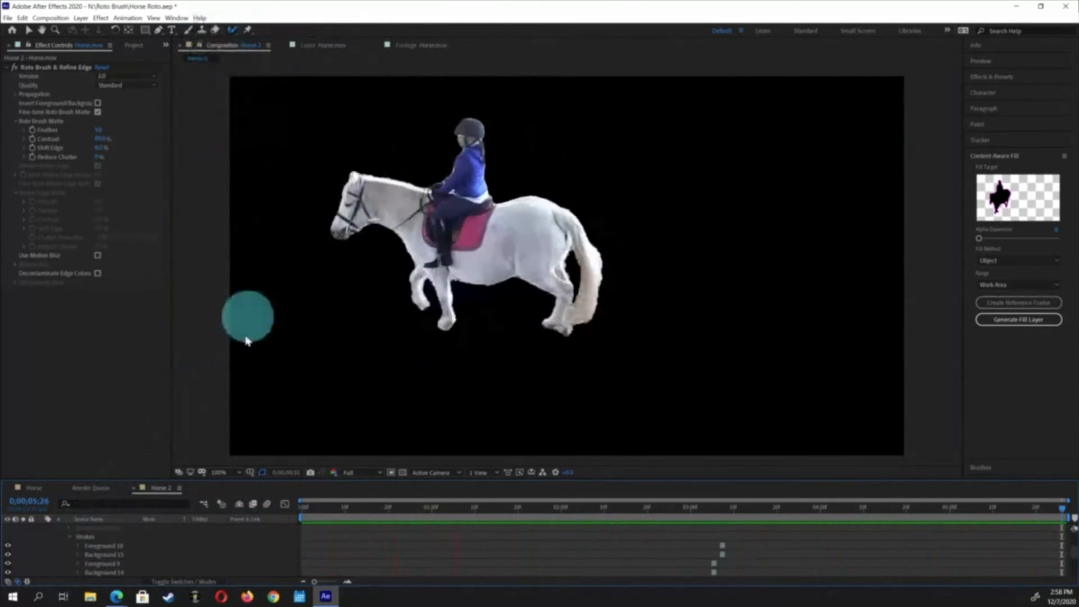
key(space)
drag(380, 508, 271, 519)
scroll(143, 536, up, 6)
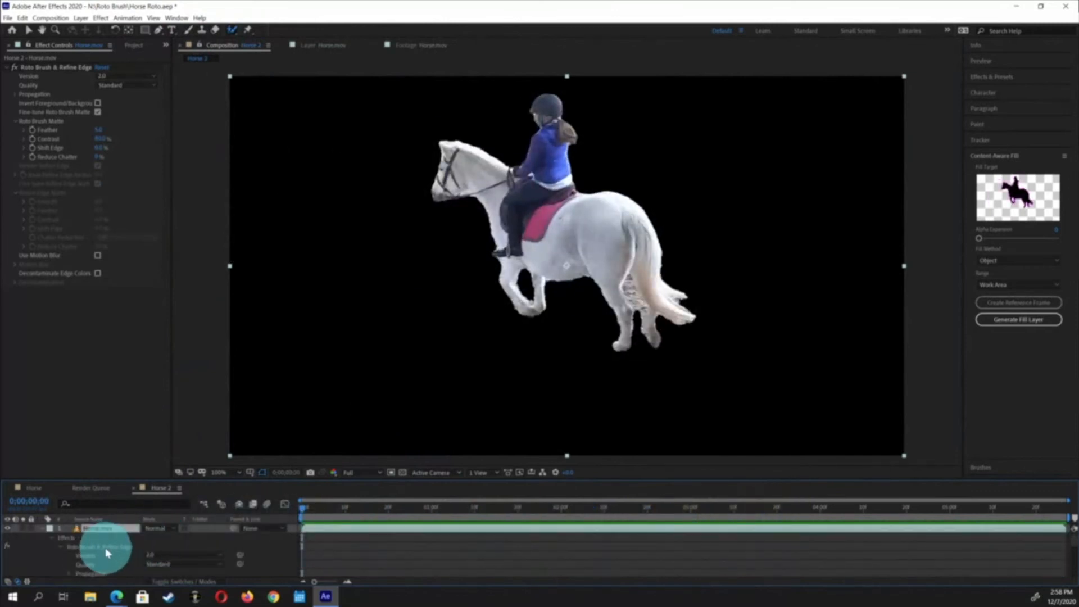
In the layer view, adjust the Roto Brush Matte's Reduce Chatter setting
click(337, 46)
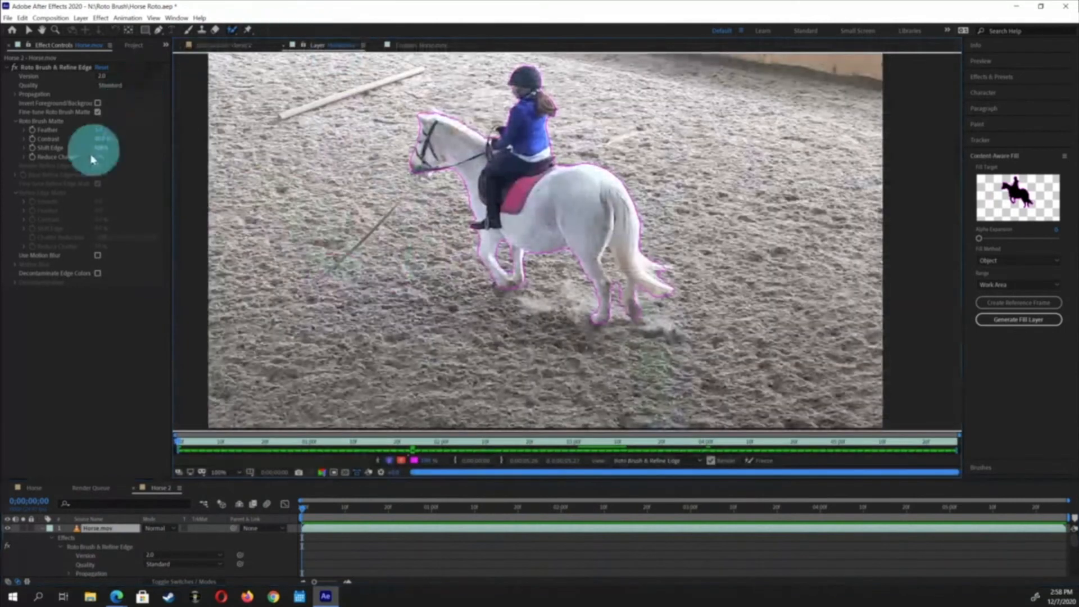
click(100, 130)
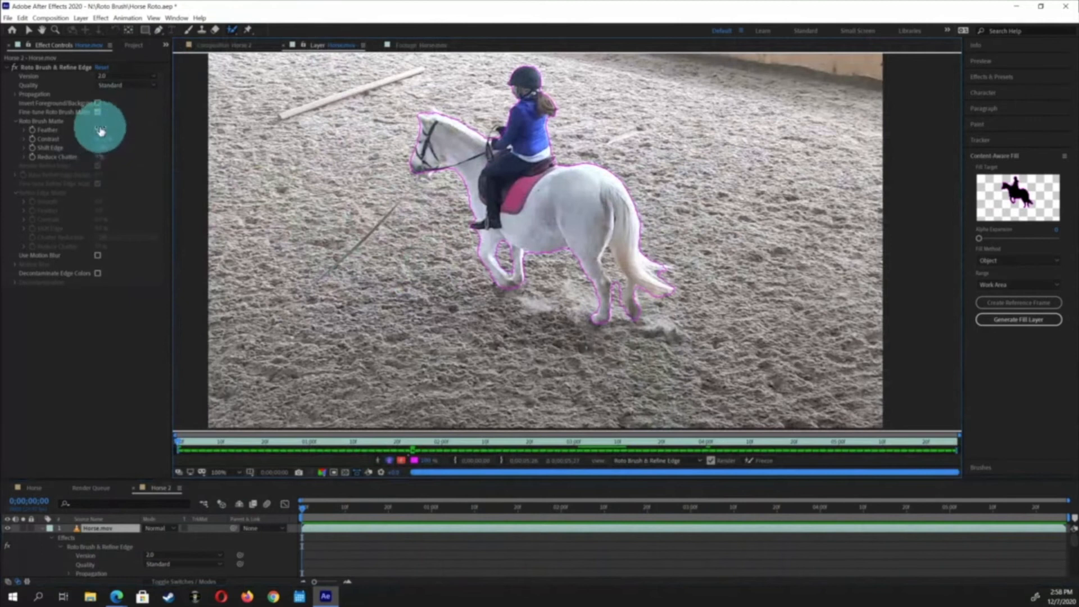
click(160, 178)
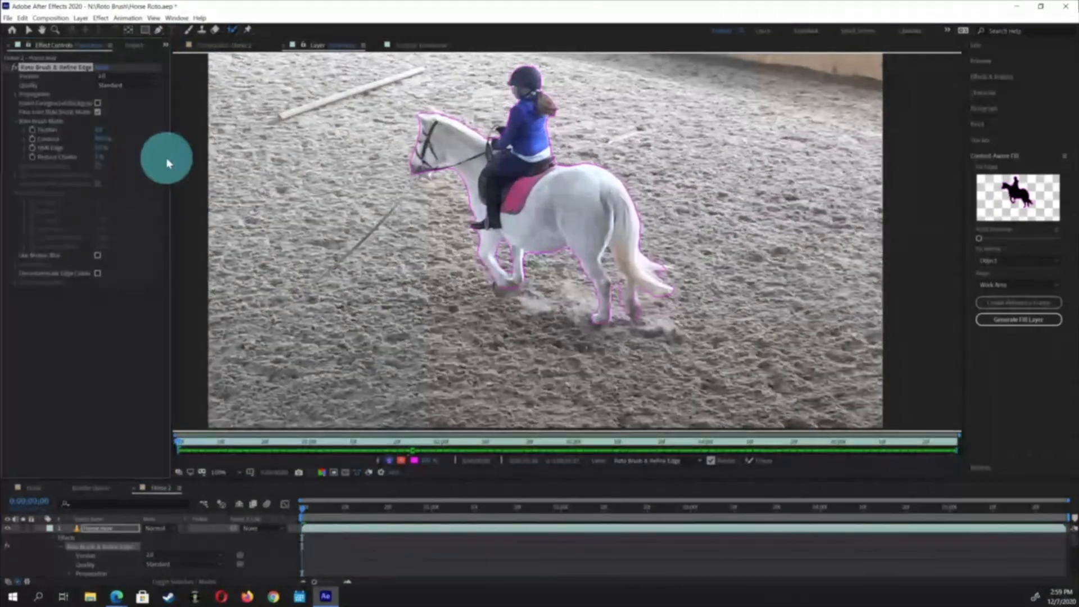
click(98, 158)
key(Return)
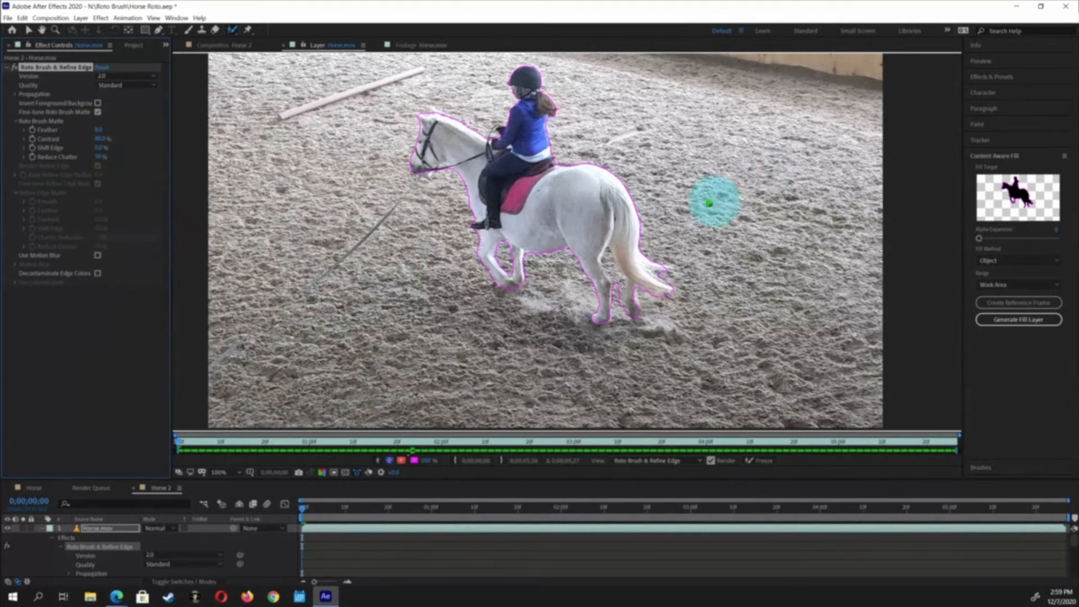
Paint strokes to refine the hind leg and tail on the first frame, undoing the last stroke
drag(615, 292, 632, 282)
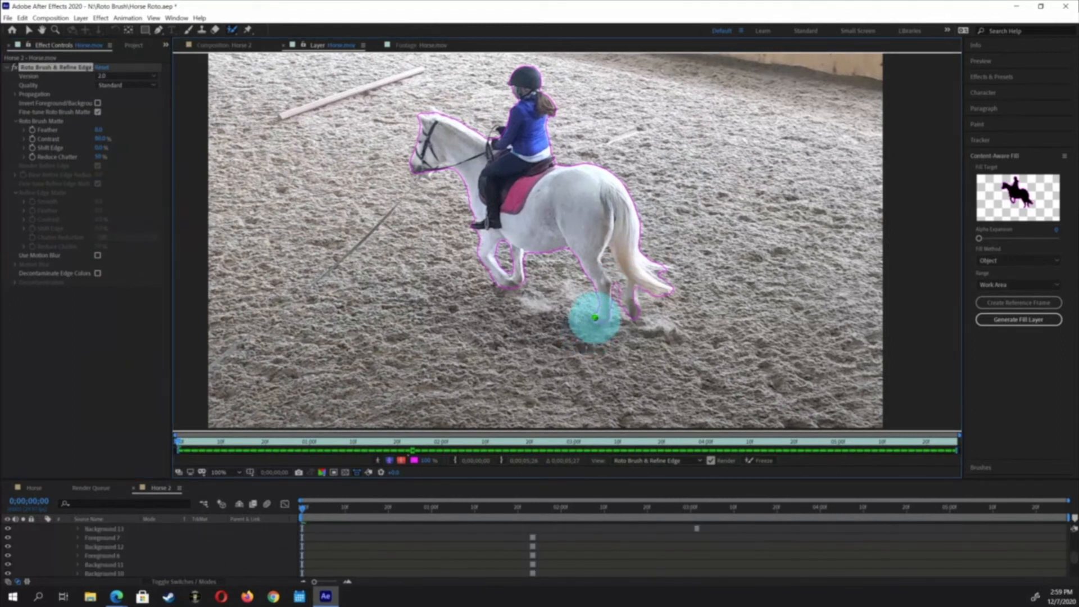
mouse_move(615, 294)
mouse_down()
mouse_move(610, 257)
mouse_move(618, 293)
mouse_up()
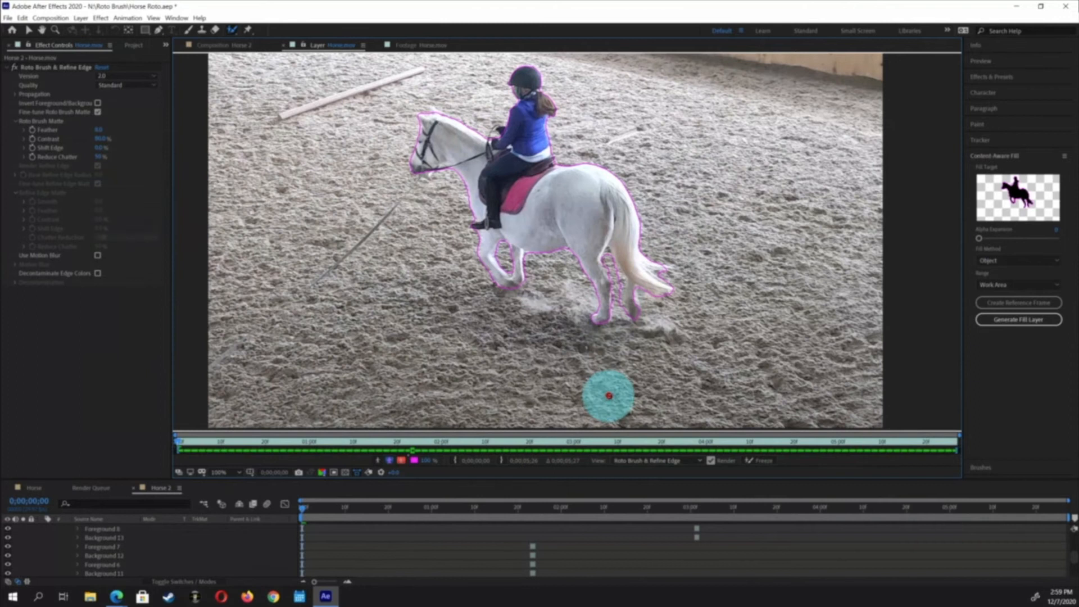
drag(607, 257, 620, 282)
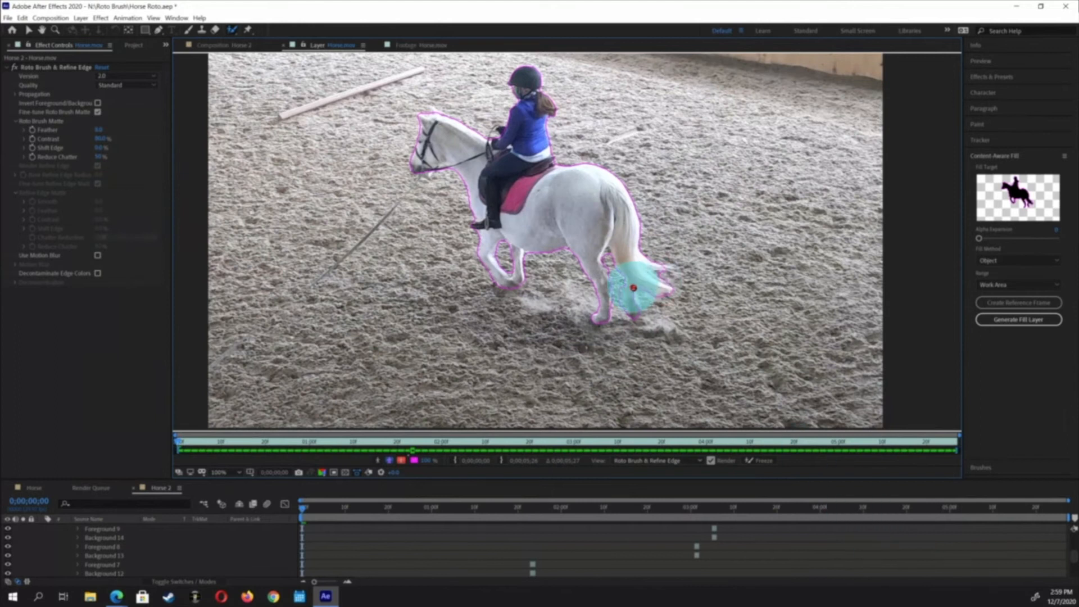
drag(619, 292, 621, 333)
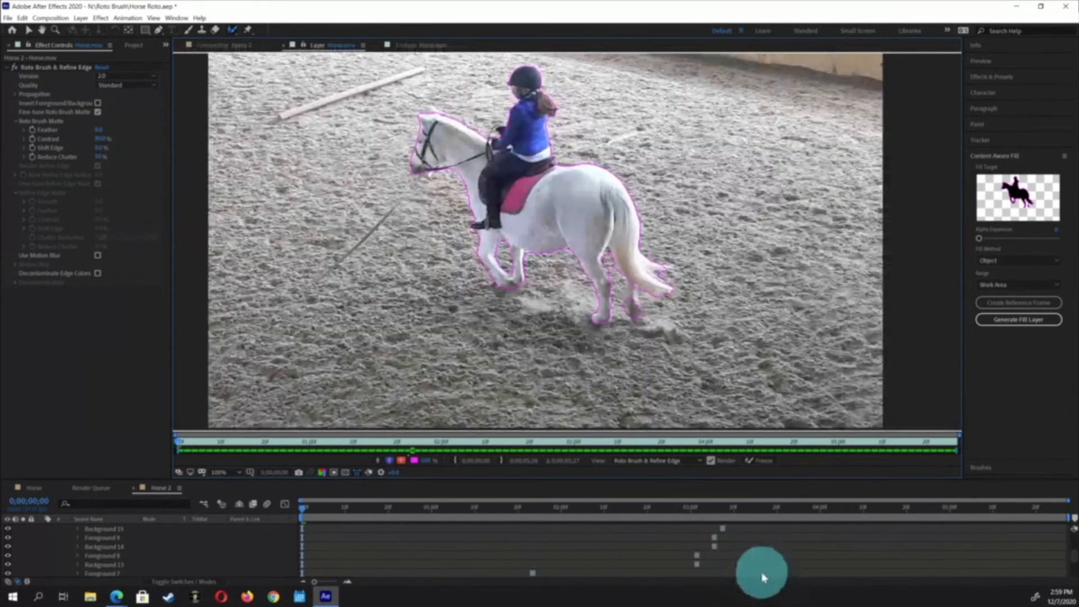
key(ctrl+z)
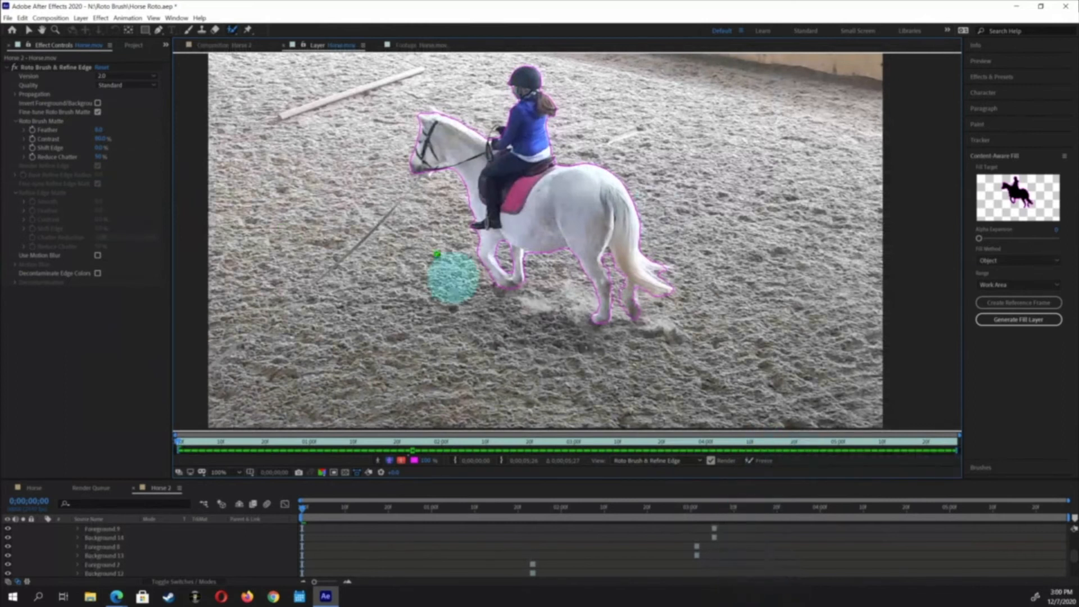
Enable Use Motion Blur for the Roto Brush & Refine Edge effect
click(99, 257)
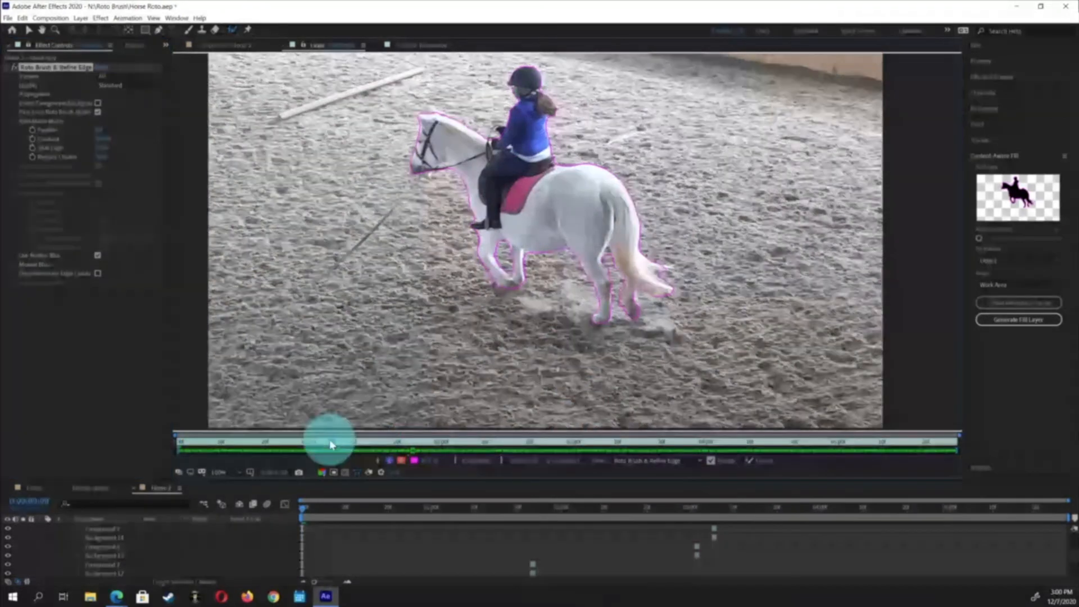
Go back to the first frame of Horse 2 and play back the composition to review the cut-out horse and rider
click(36, 488)
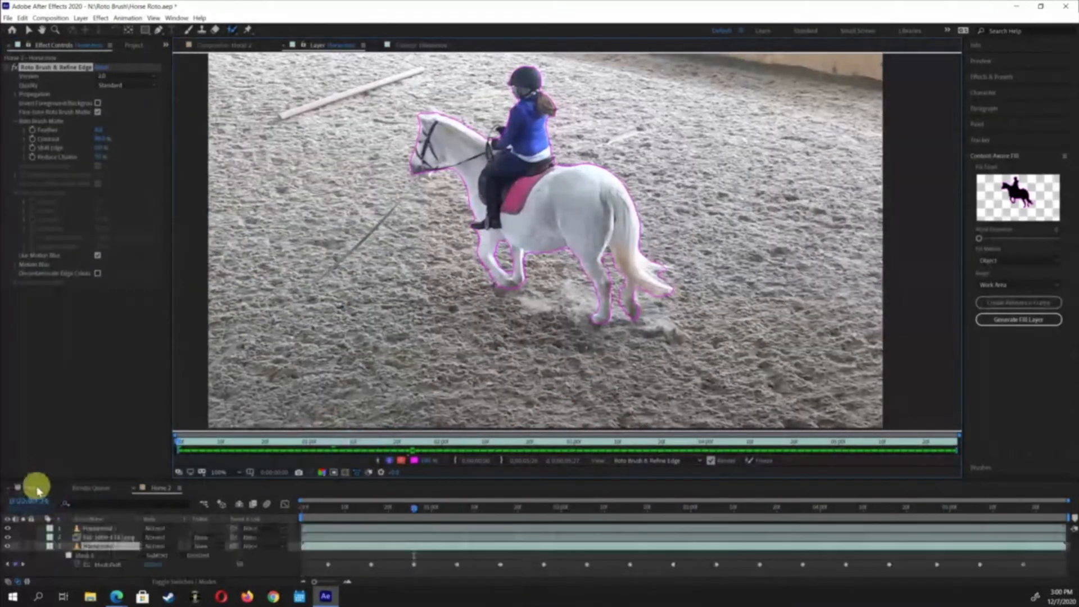
click(38, 491)
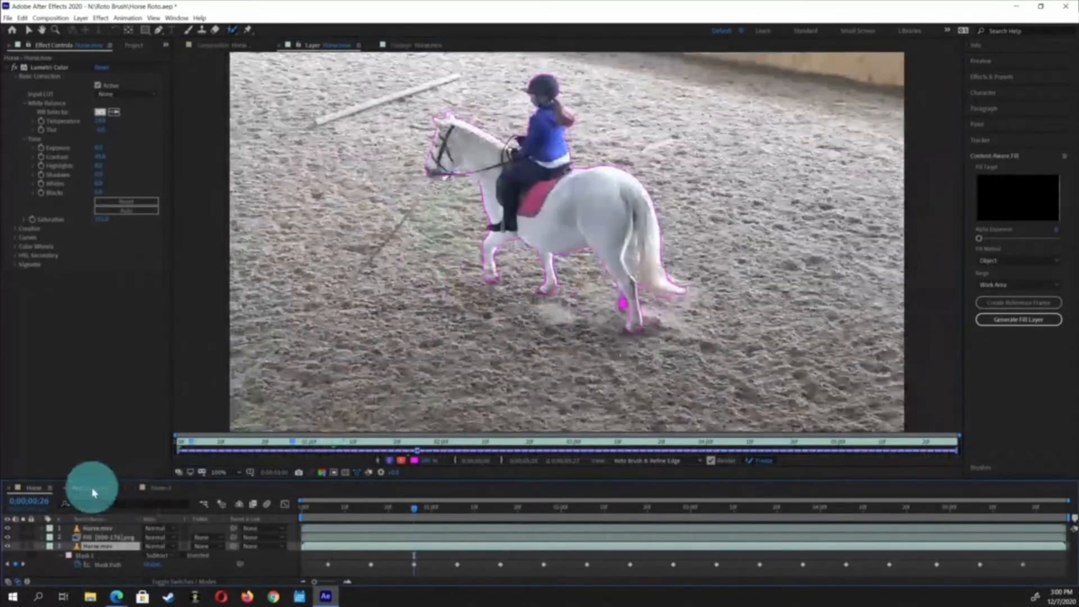
click(163, 491)
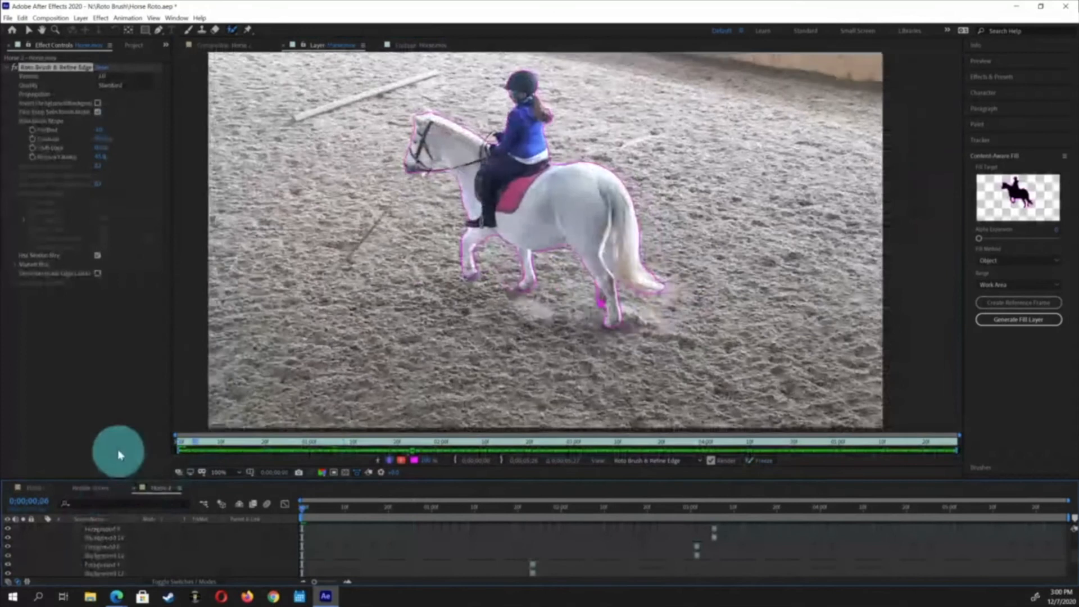
key(Home)
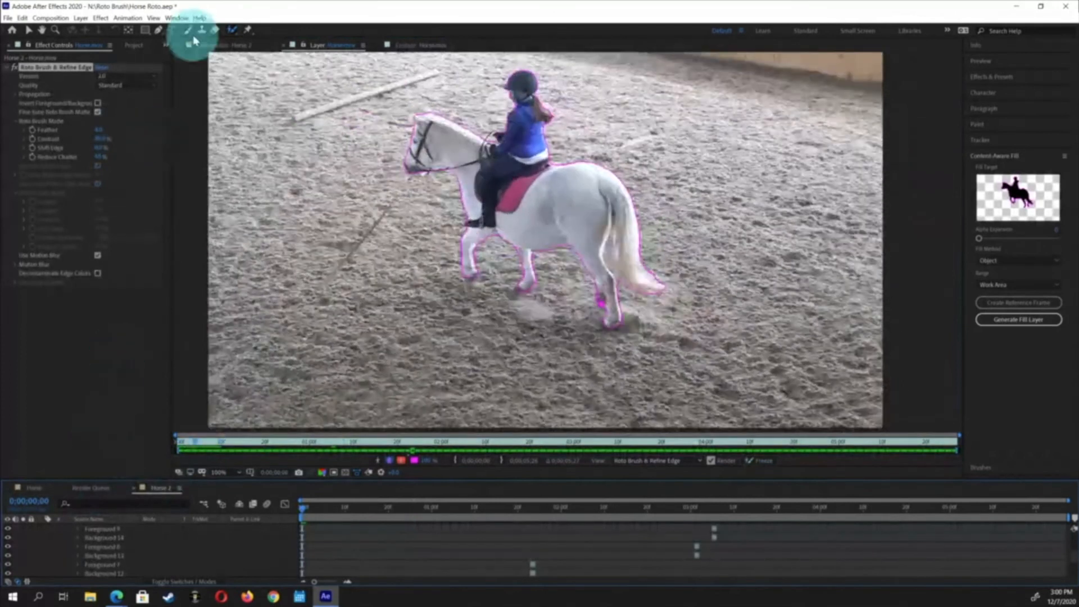
click(222, 47)
key(space)
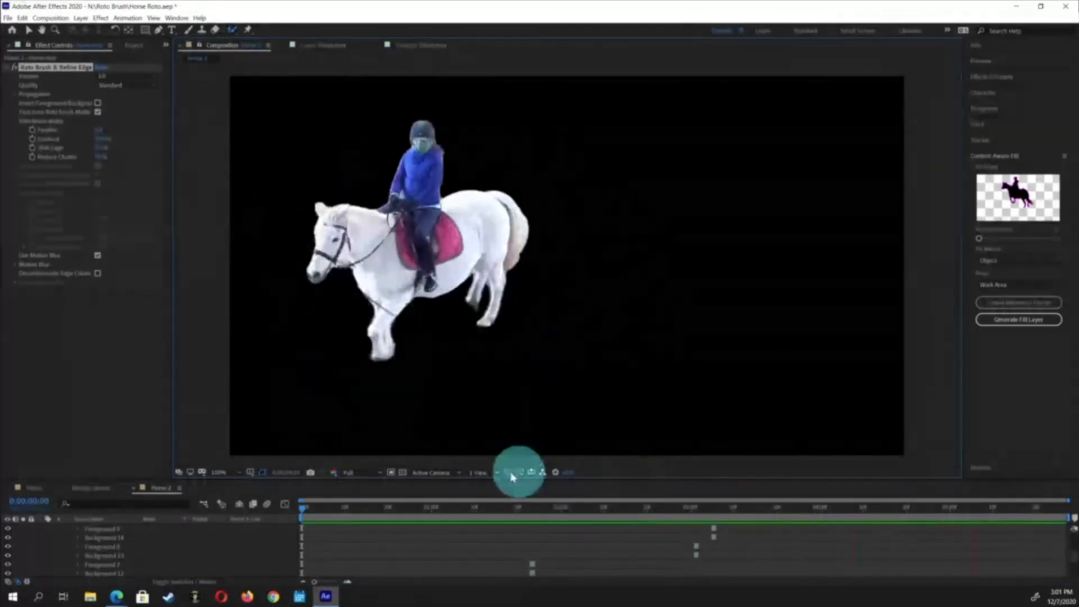
key(space)
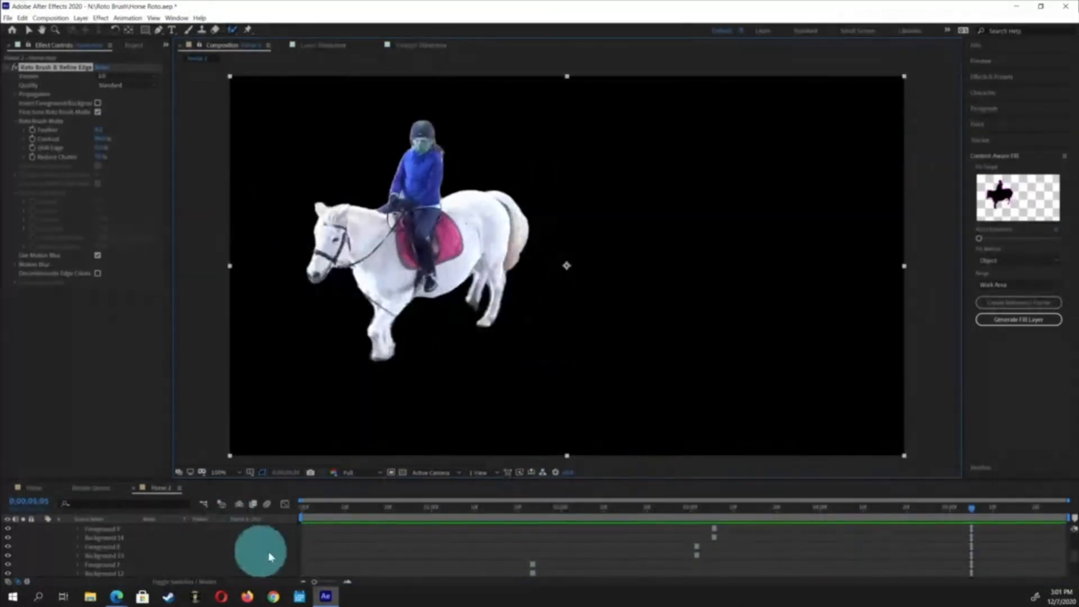
In the layer view, set the Roto Brush & Refine Edge Quality to Best
click(318, 46)
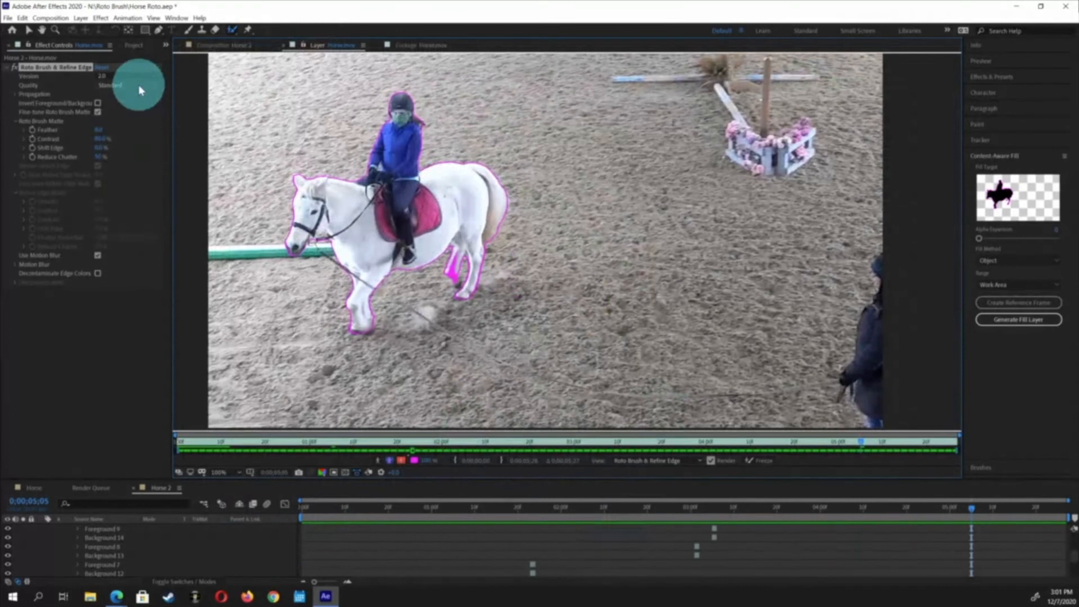
click(139, 87)
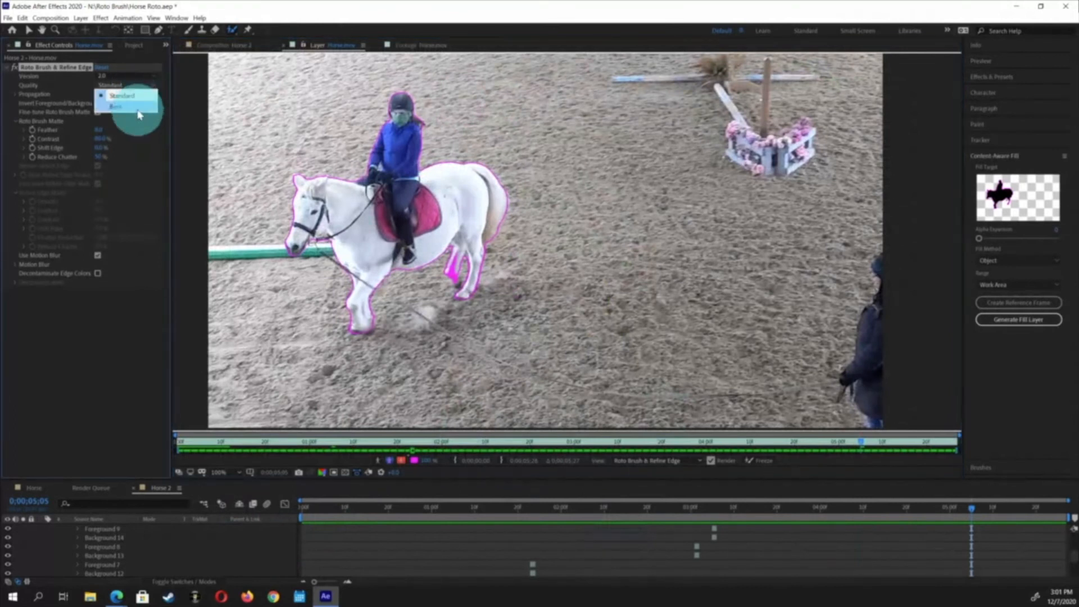
click(138, 107)
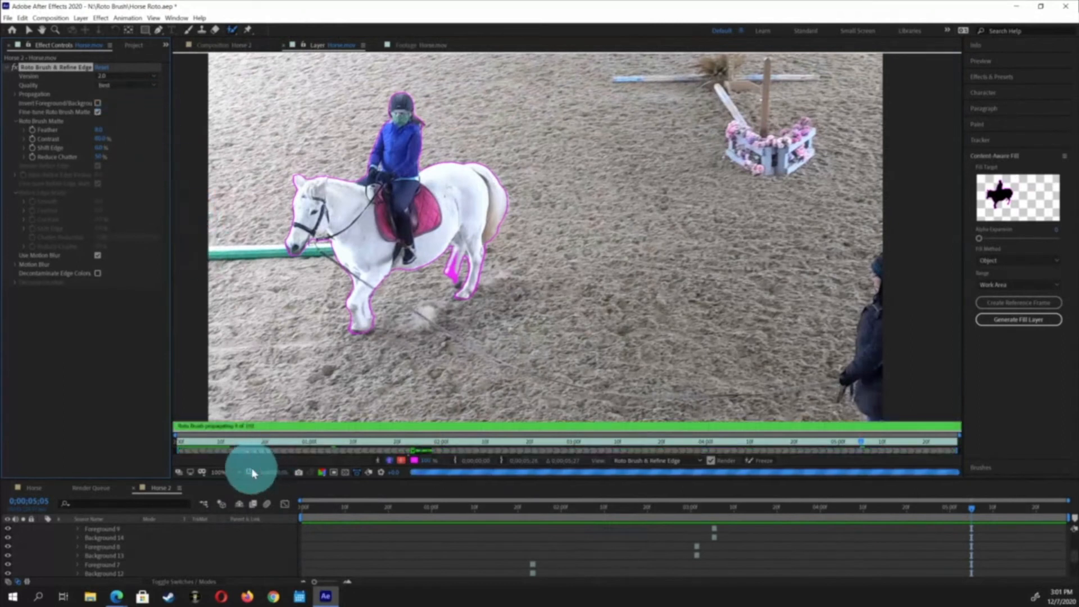
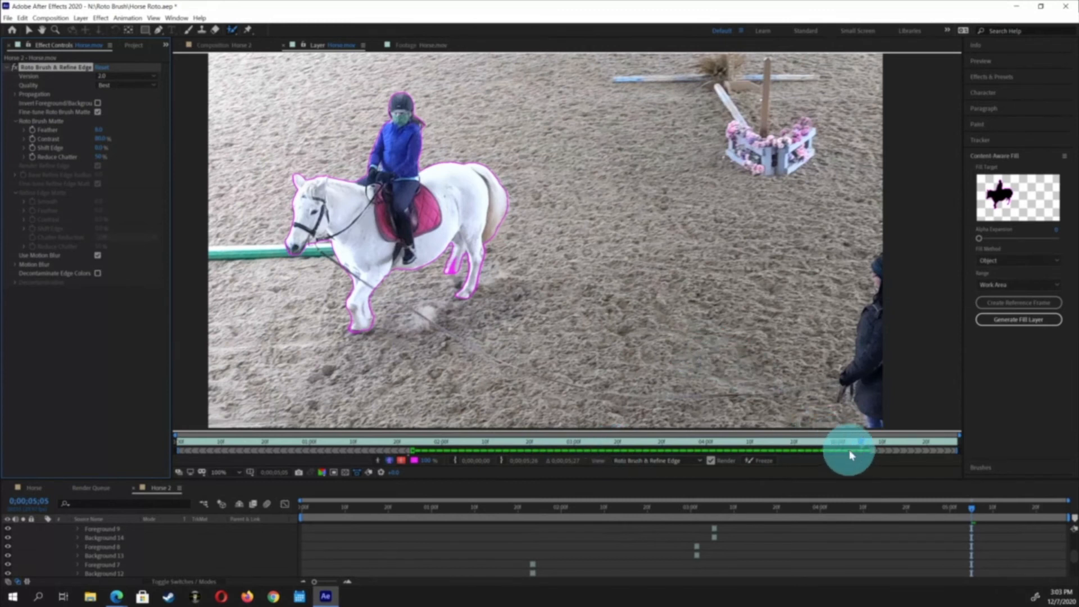
Switch to the Horse 2 composition and play it back from the first frame to review the cut-out horse and rider
click(905, 507)
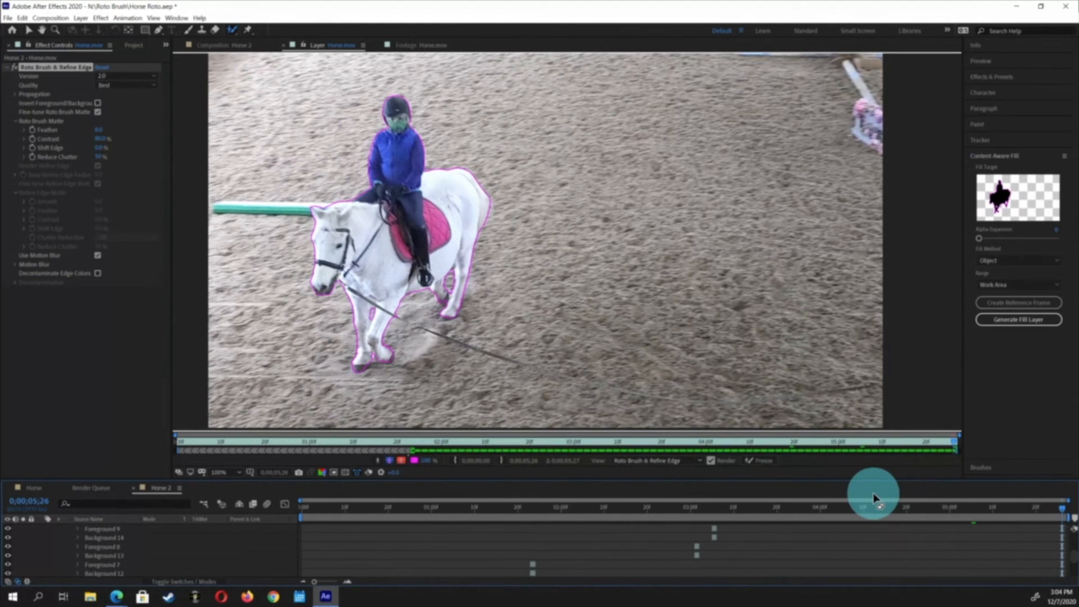
key(Home)
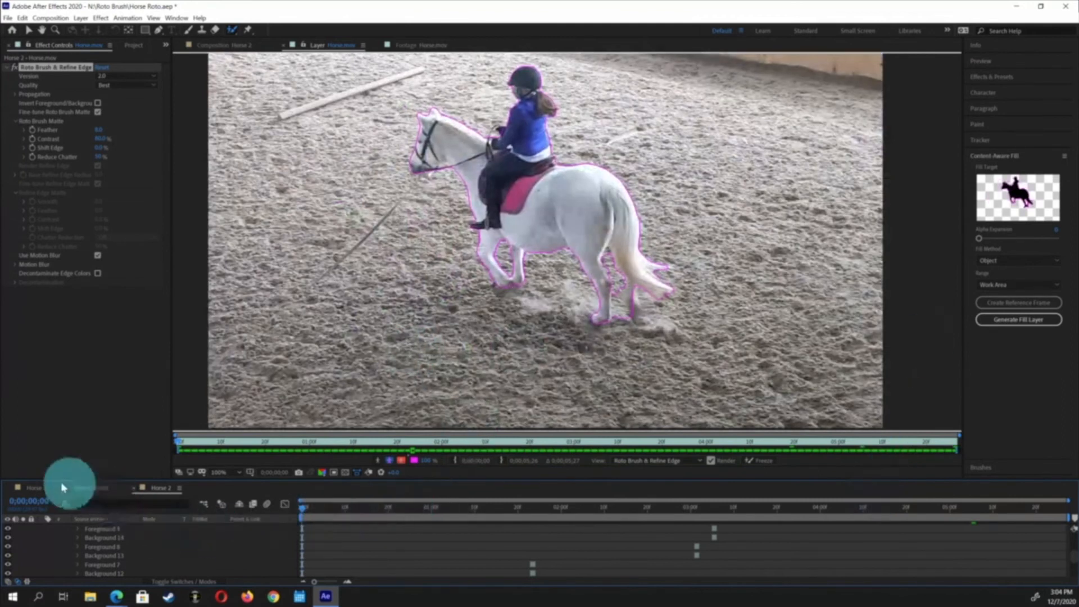
scroll(244, 522, up, 2)
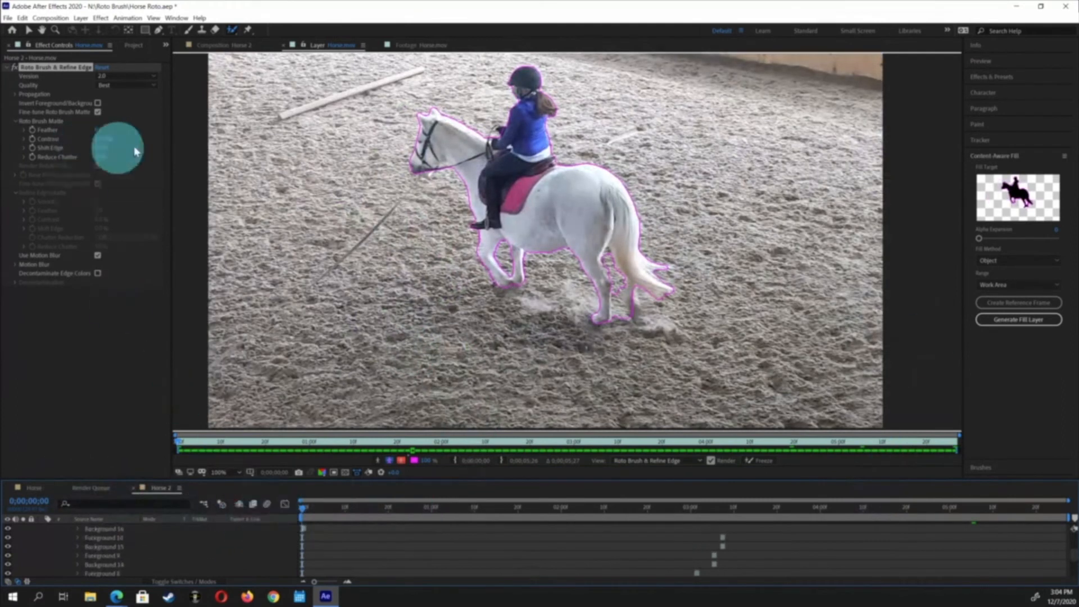
click(222, 45)
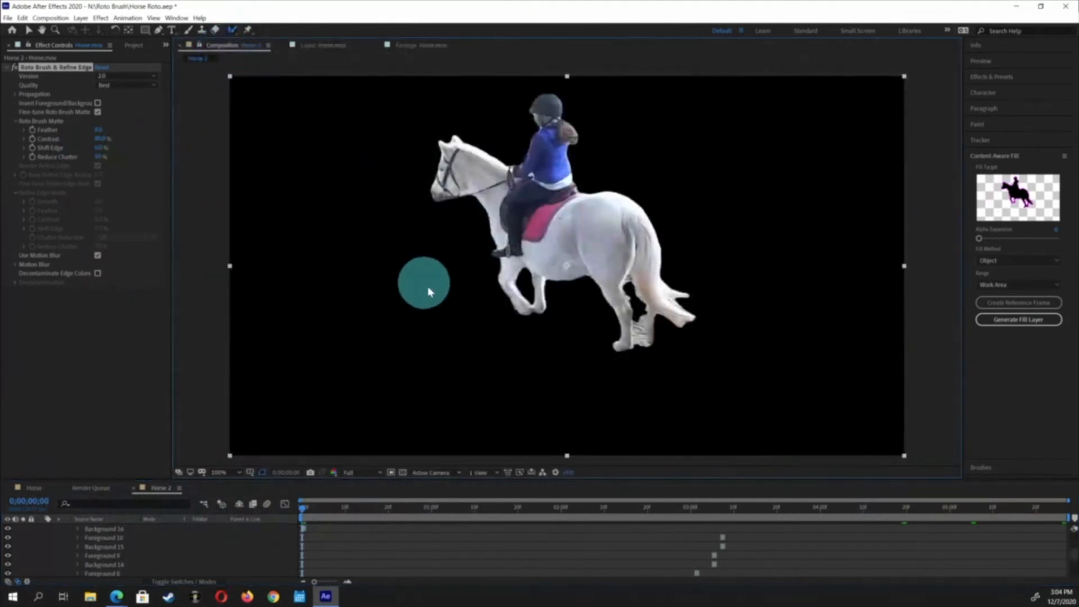
key(space)
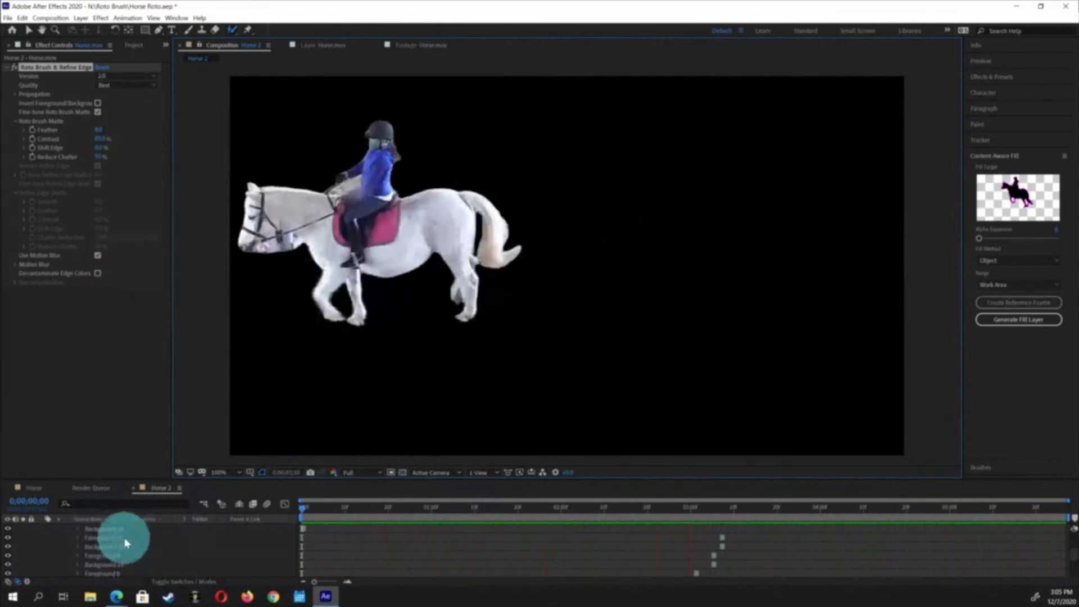
key(space)
Open the Horse.mov roto layer in the layer view and freeze the Roto Brush & Refine Edge propagation
scroll(119, 551, up, 10)
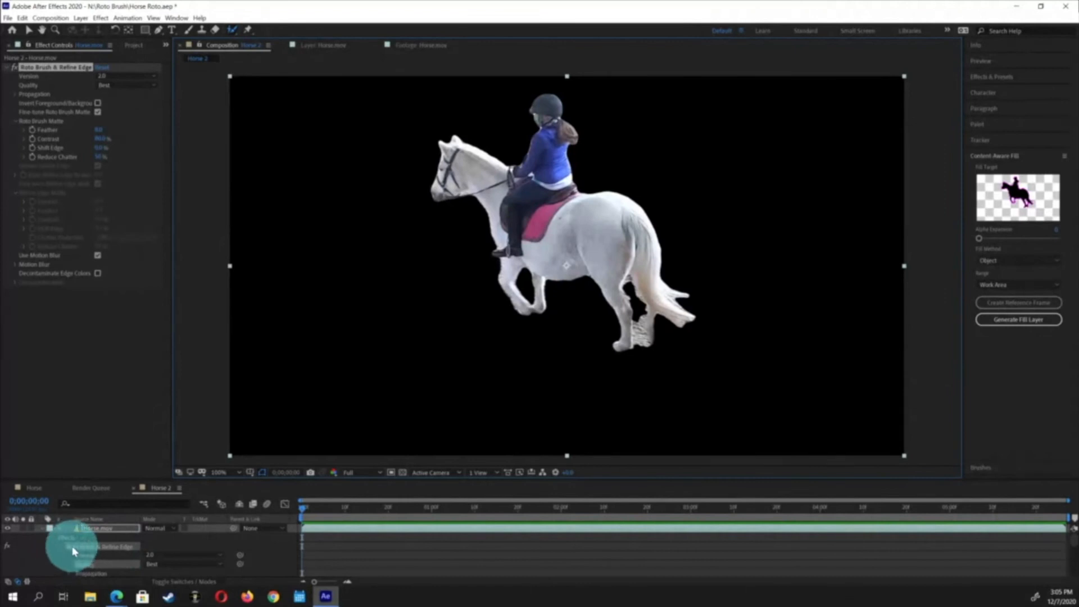
click(43, 529)
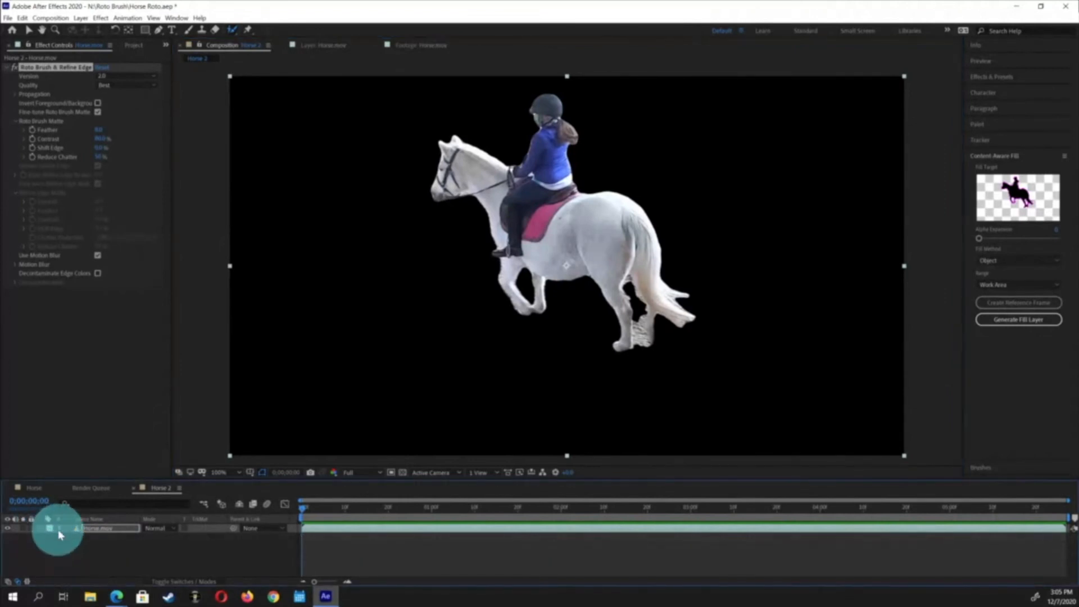
drag(114, 479, 108, 466)
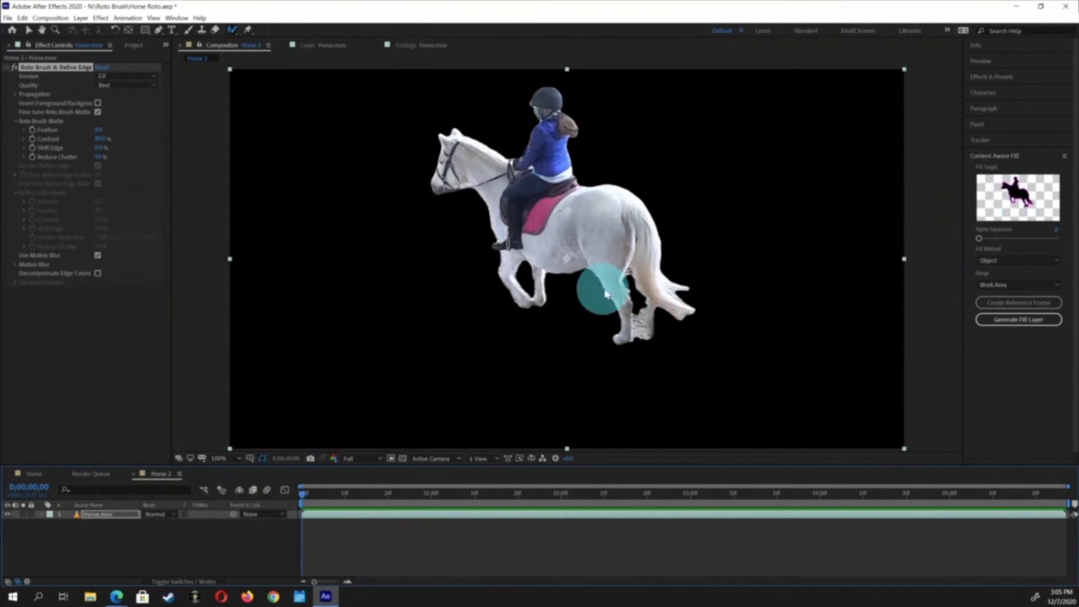
click(160, 31)
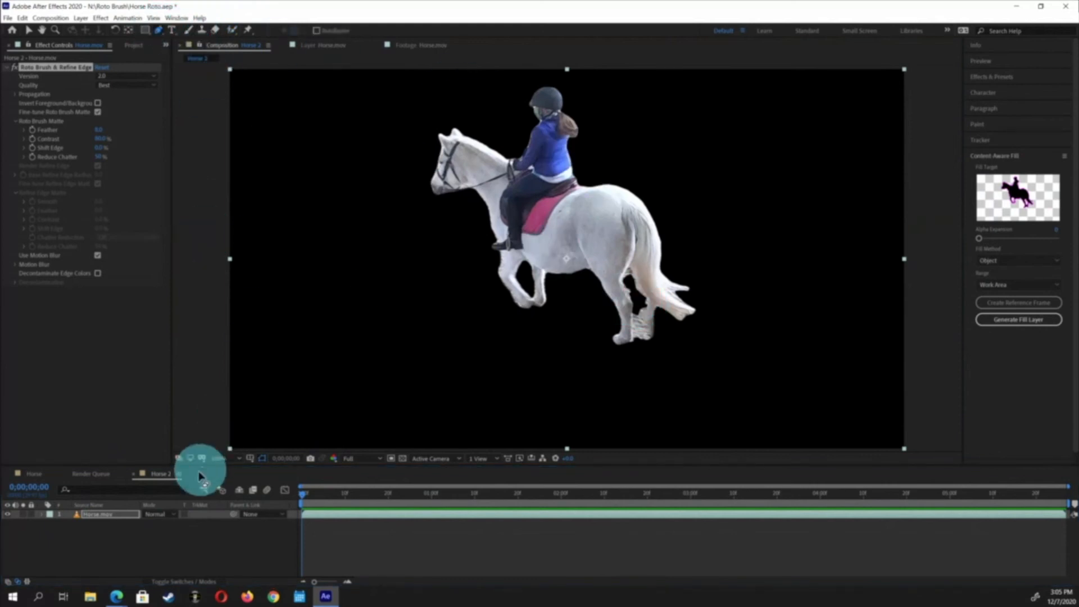
click(93, 512)
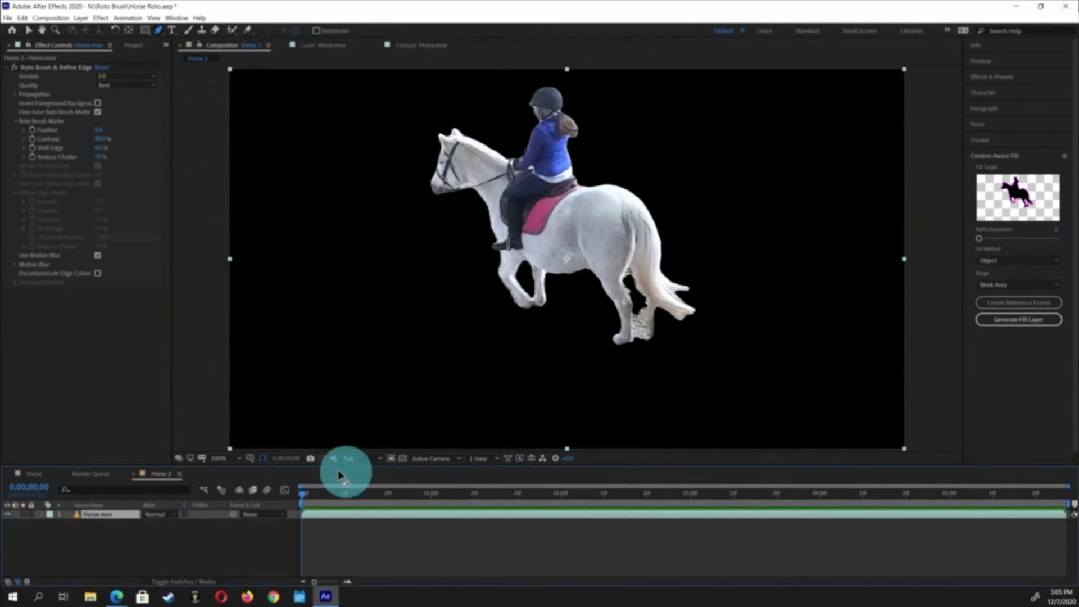
double_click(87, 515)
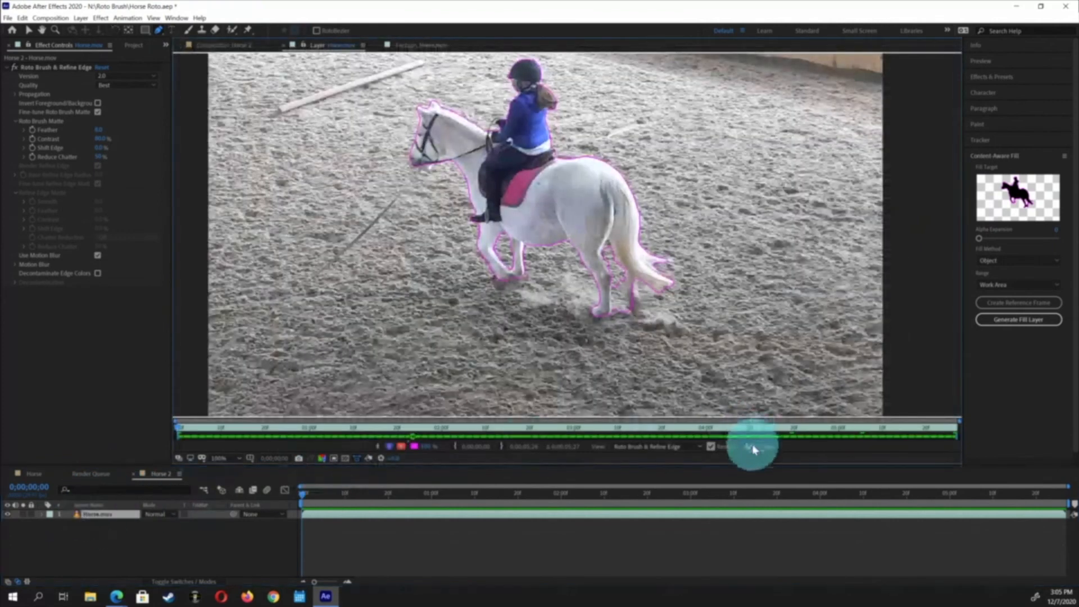
click(753, 449)
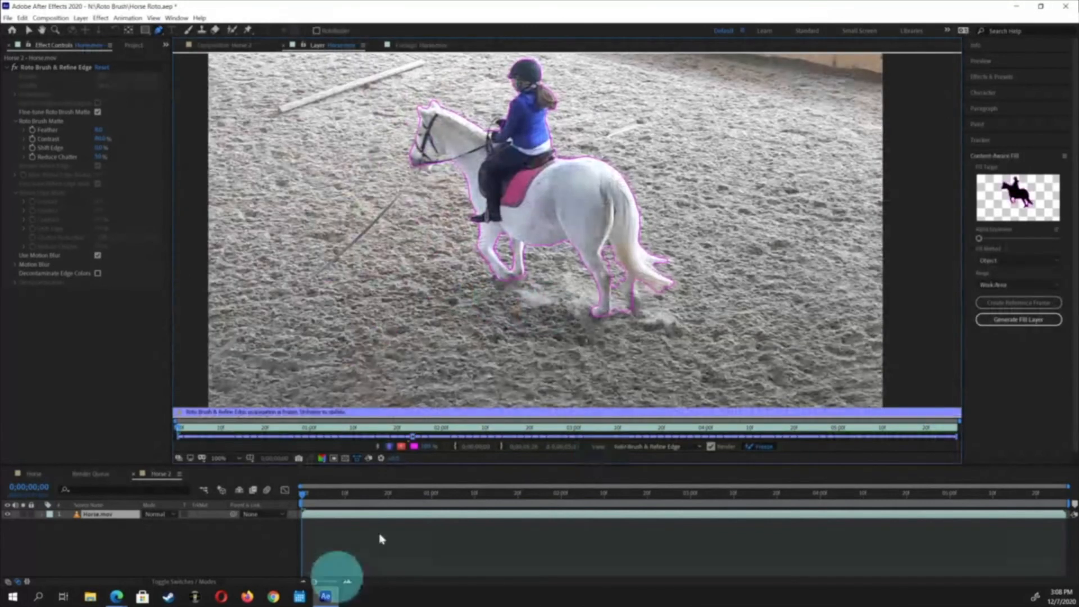
Return to the Horse 2 composition and play it back to review the frozen cut-out
click(109, 531)
click(89, 514)
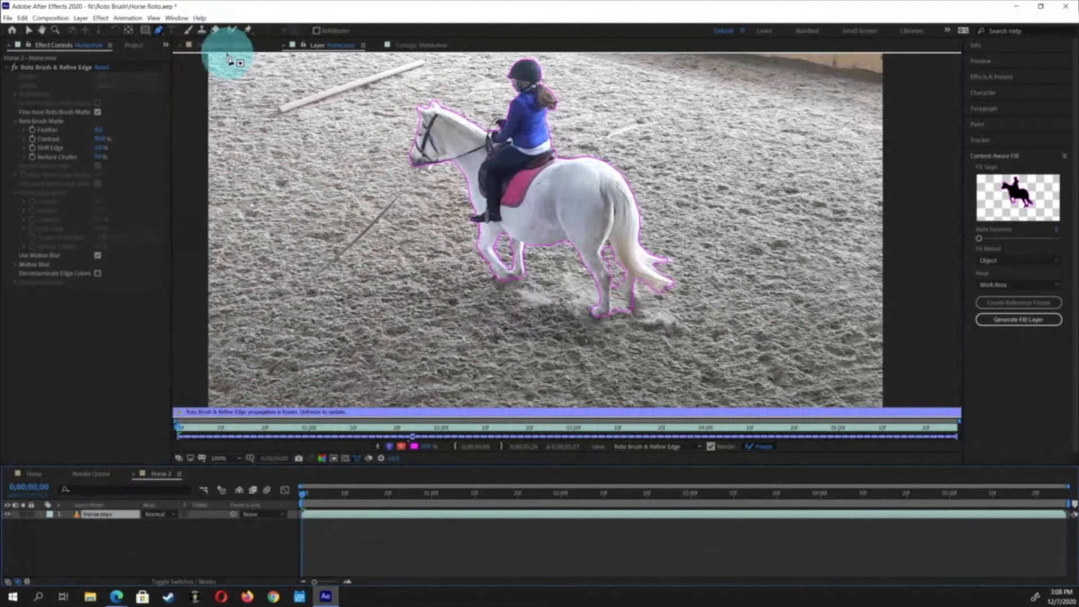
click(225, 48)
click(308, 382)
key(space)
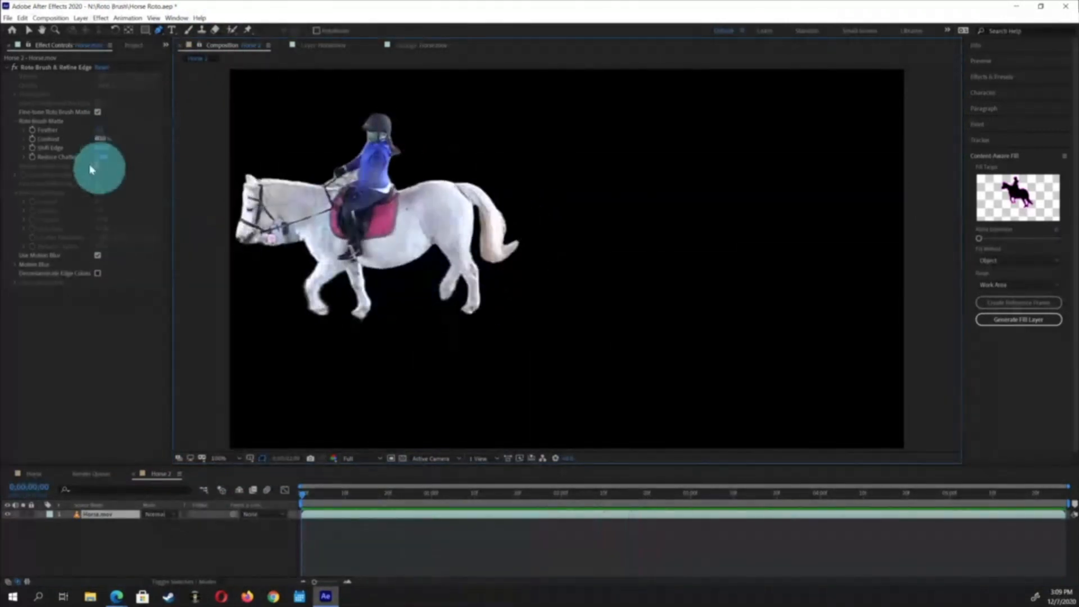
key(space)
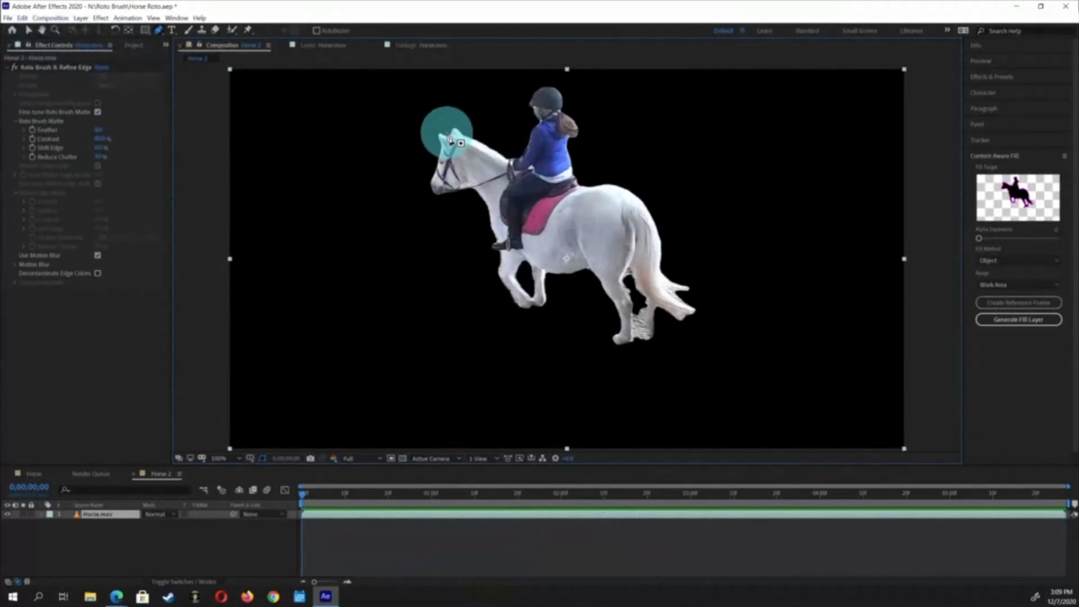
Add the Horse.mov footage from the project to the Horse 2 composition as a second layer beneath the roto layer
click(136, 45)
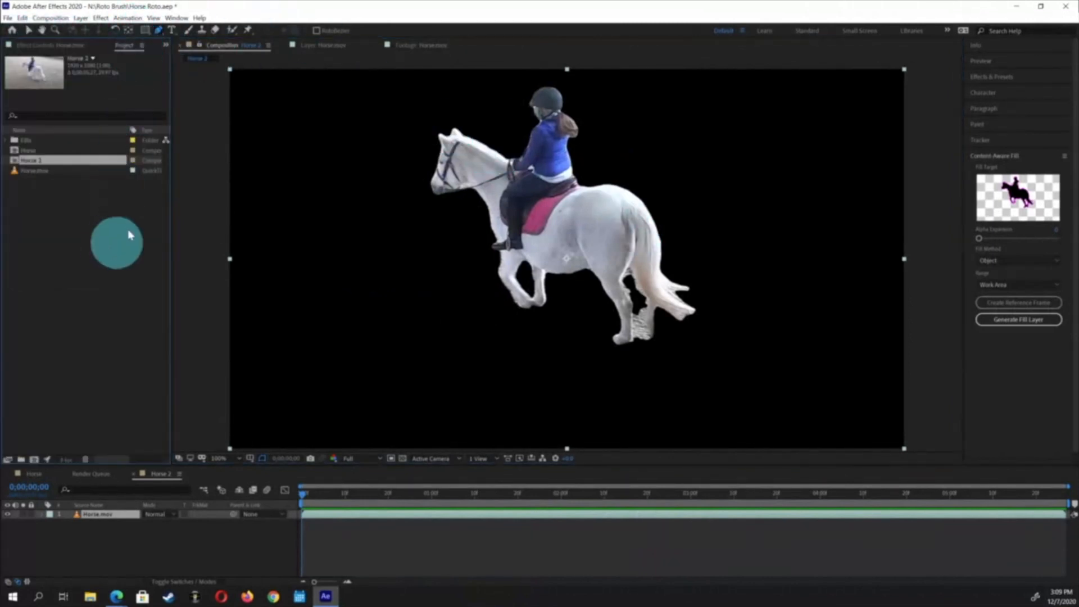
click(128, 235)
drag(13, 174, 23, 210)
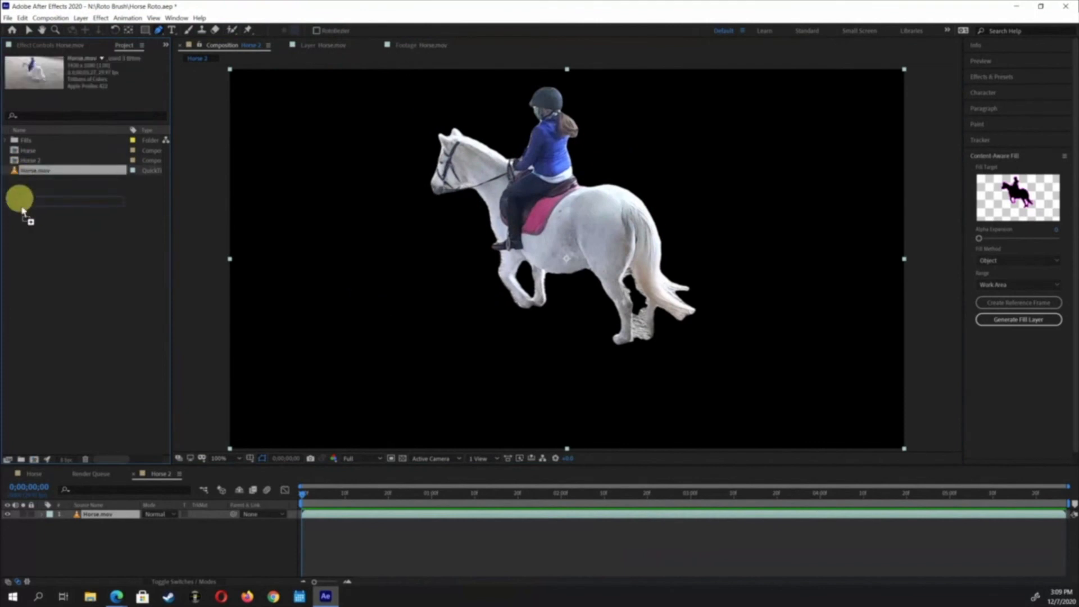
drag(49, 354, 39, 559)
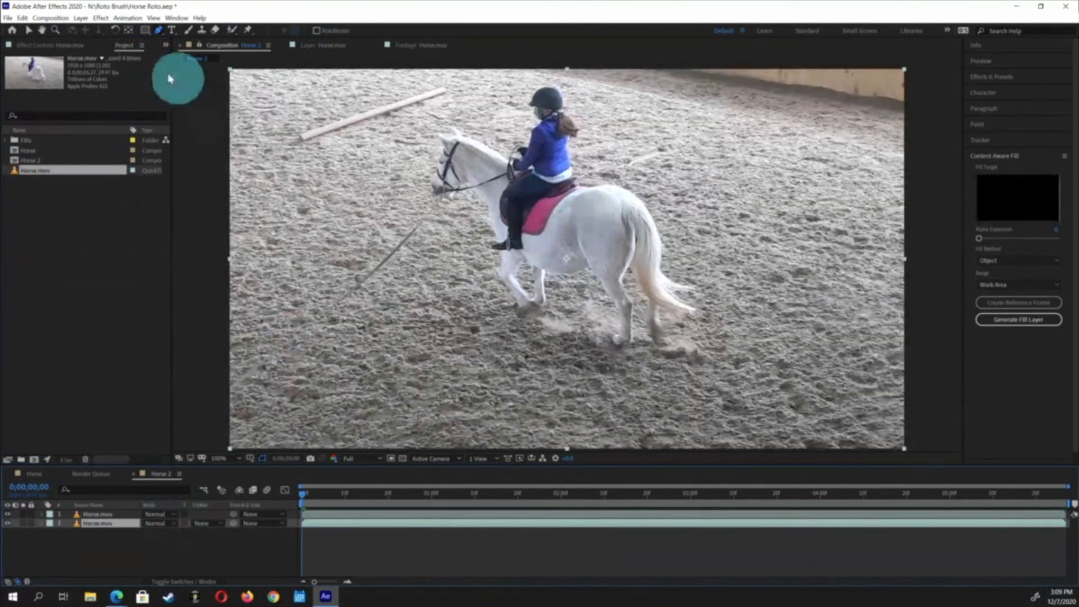
Apply the Lumetri Color effect to the background Horse.mov layer
click(117, 20)
mouse_move(105, 21)
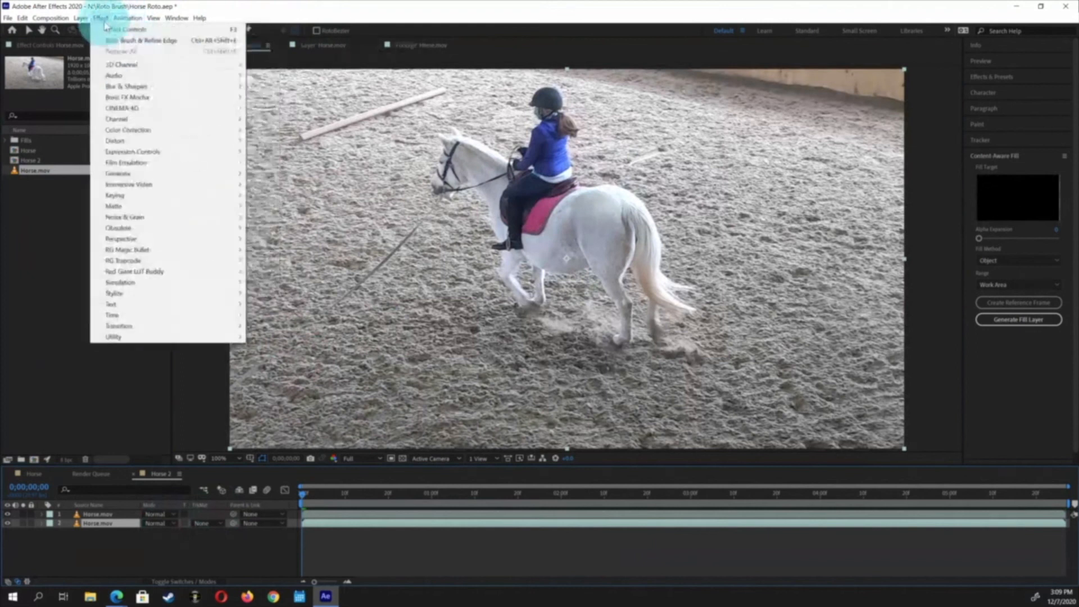
mouse_move(146, 132)
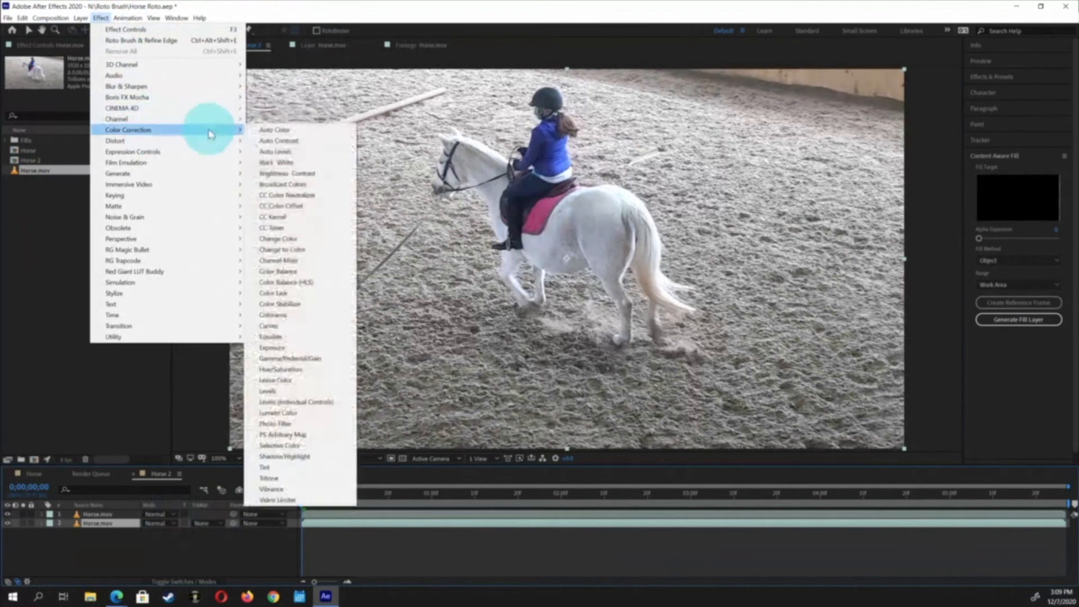
mouse_move(239, 141)
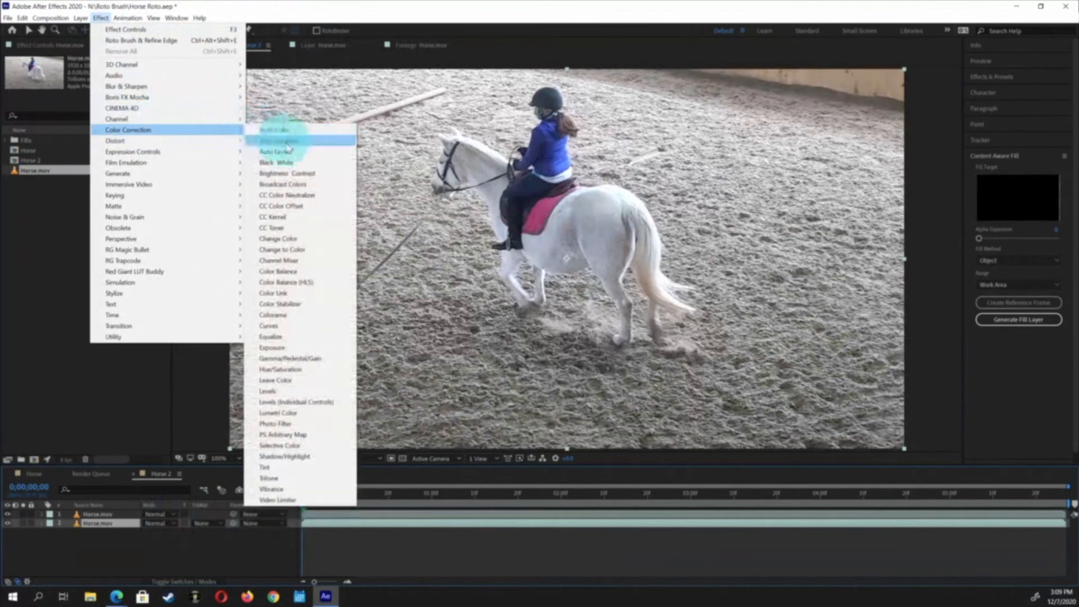
click(312, 413)
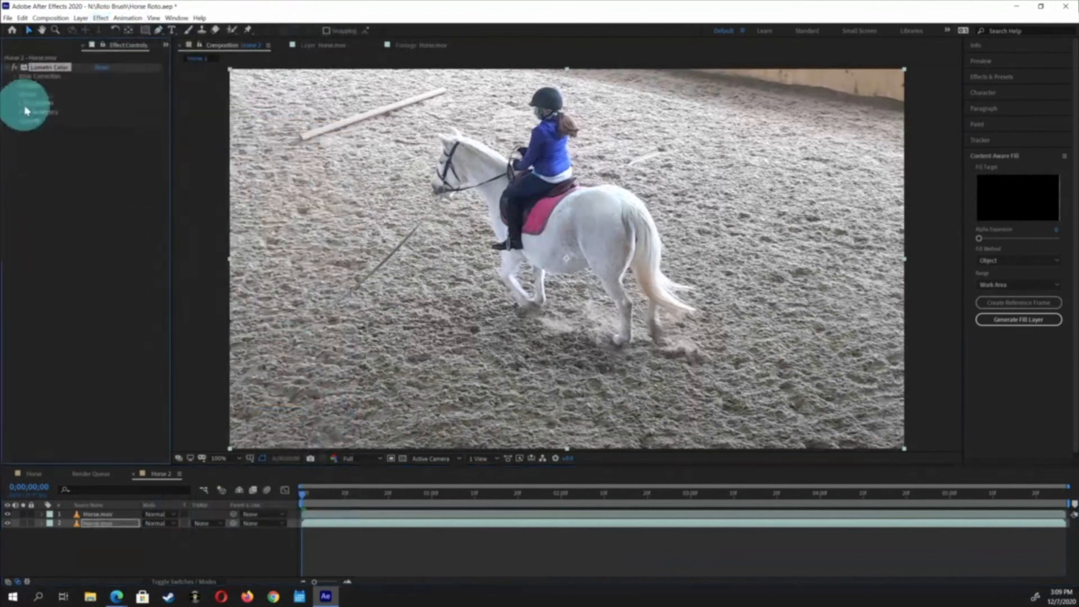
Expand the Lumetri Creative section and try the SL BLUE DAYWHITE look
click(16, 86)
click(197, 129)
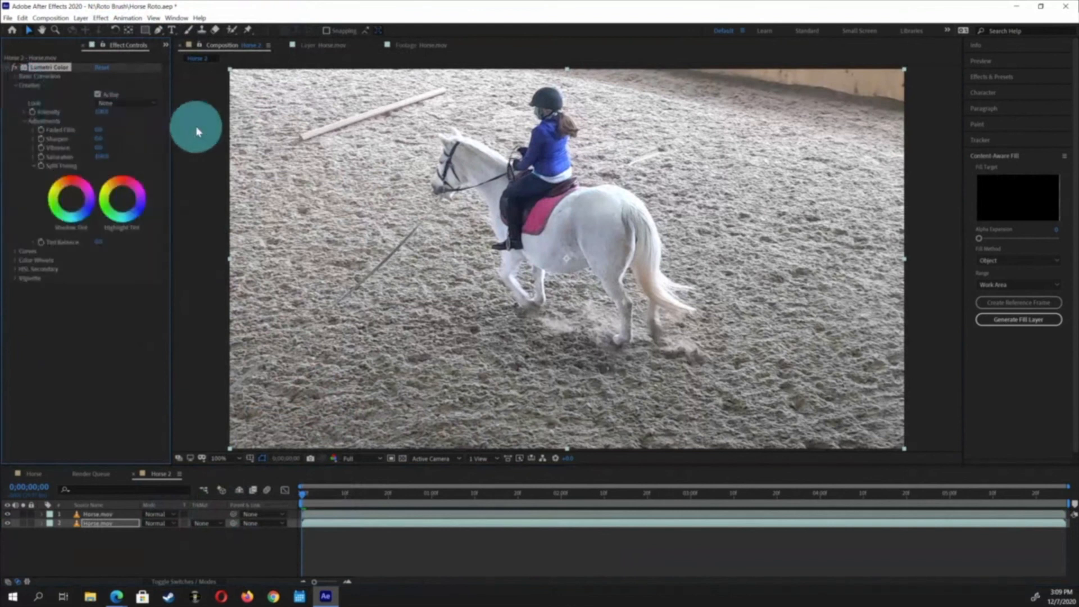
click(149, 106)
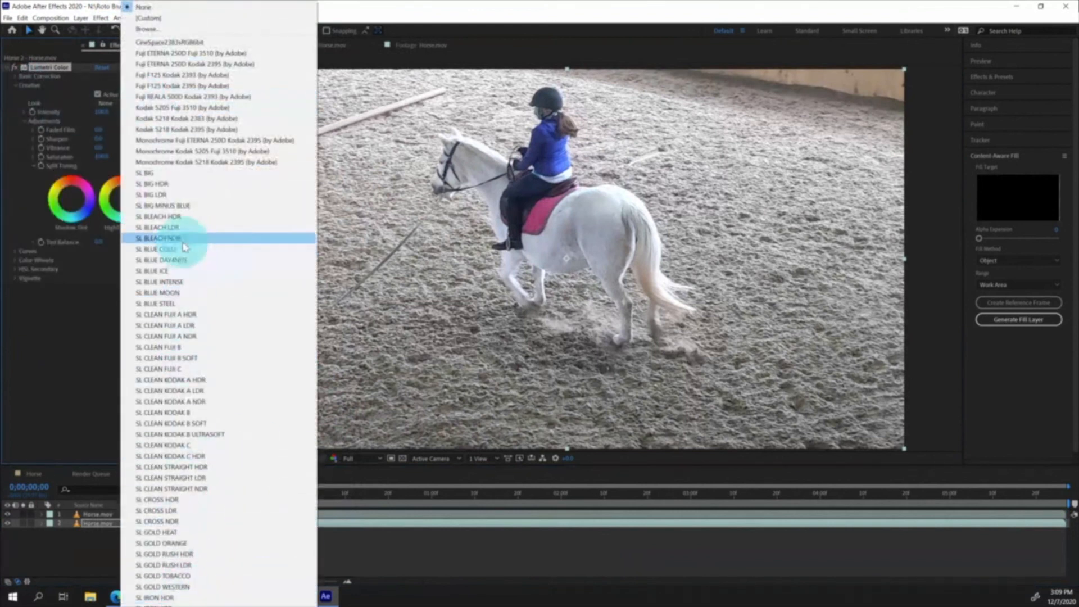
click(205, 261)
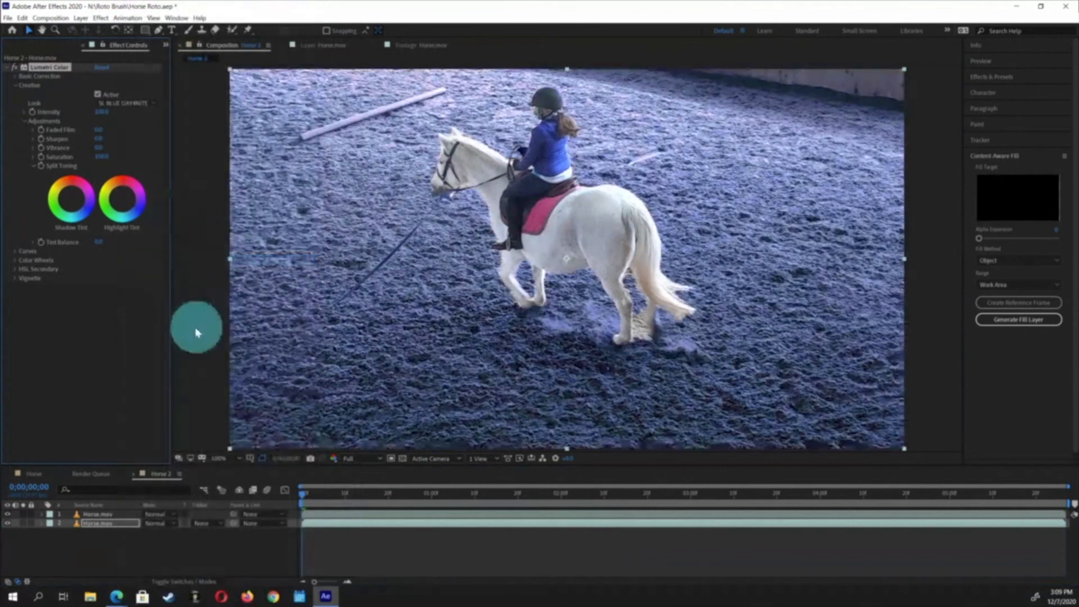
Try the SL BLEACH HDR look, then set the Creative Look to SL BLEACH LDR
click(116, 111)
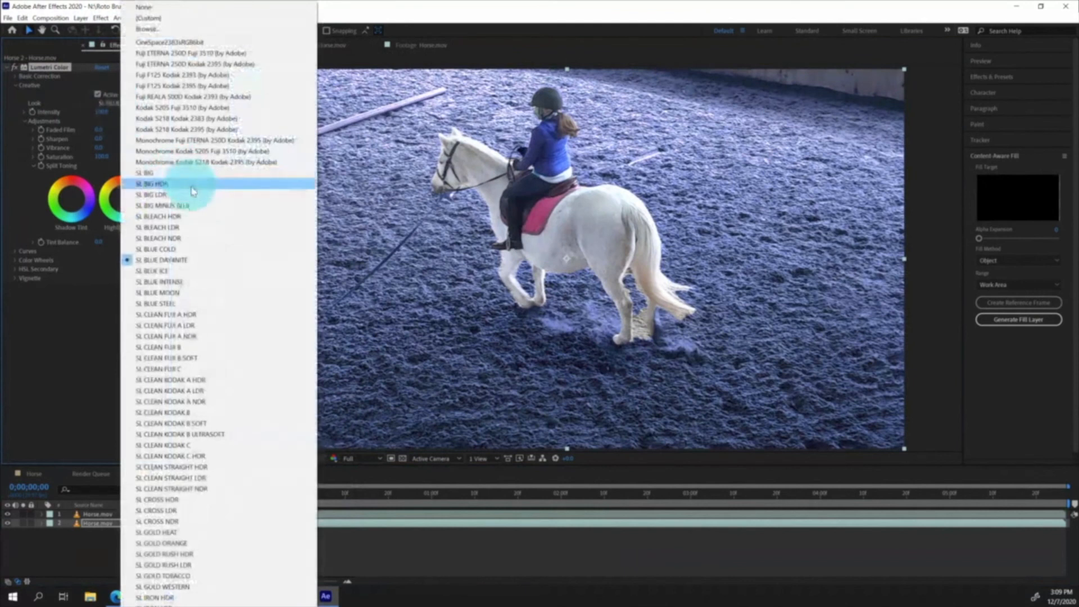
click(205, 219)
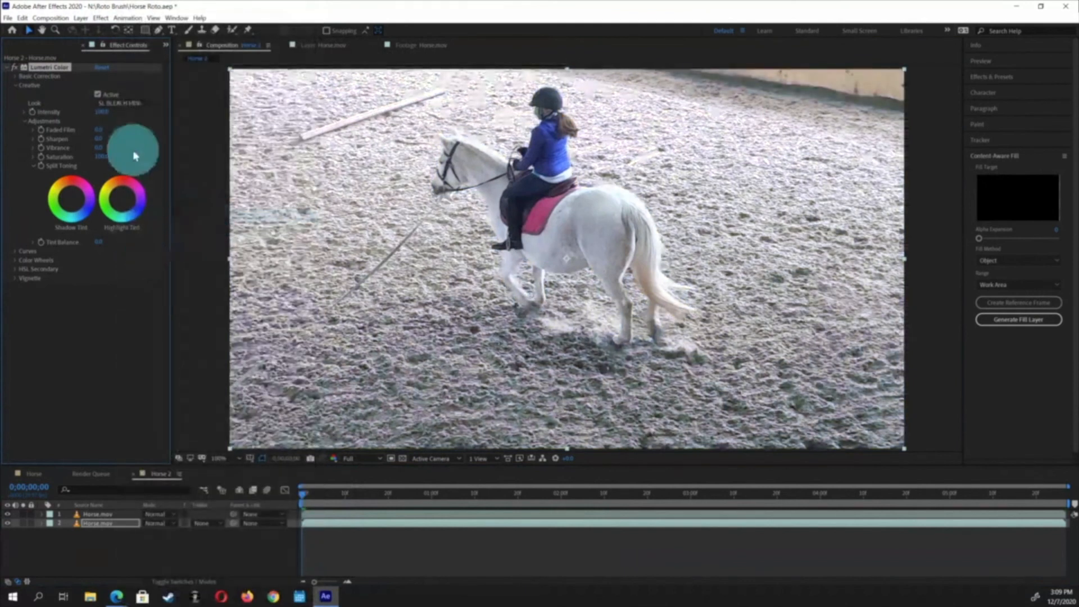
click(123, 105)
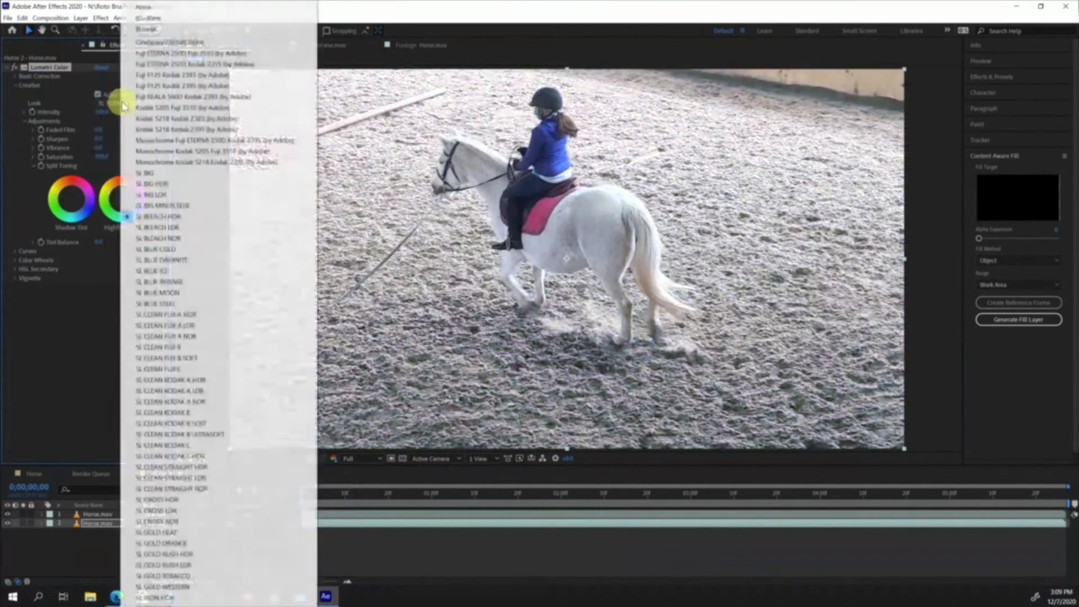
click(181, 227)
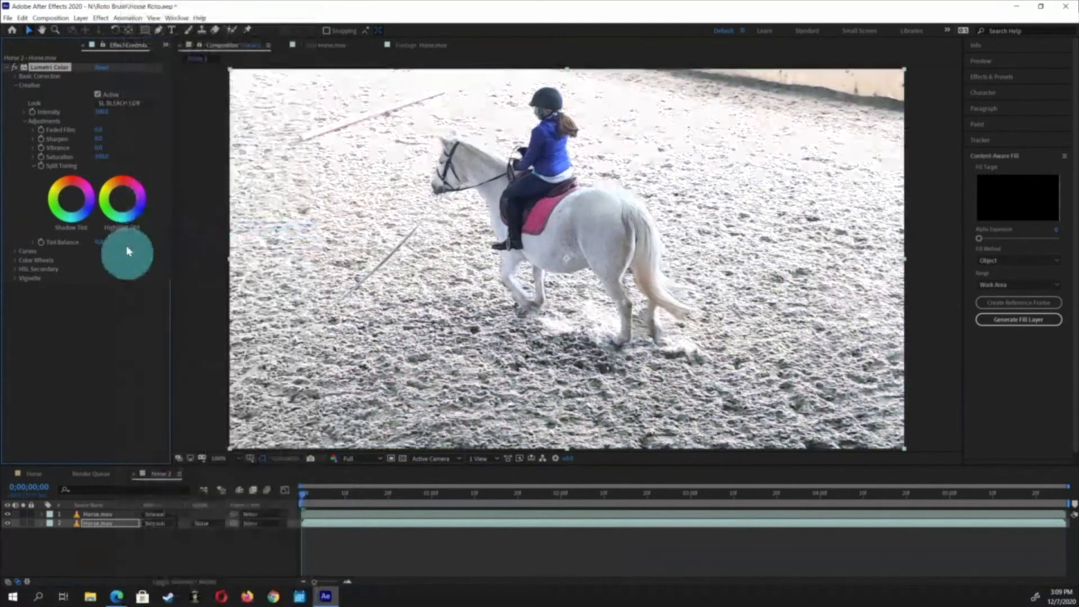
Play back and scrub the composition to review the graded background behind the cut-out
key(space)
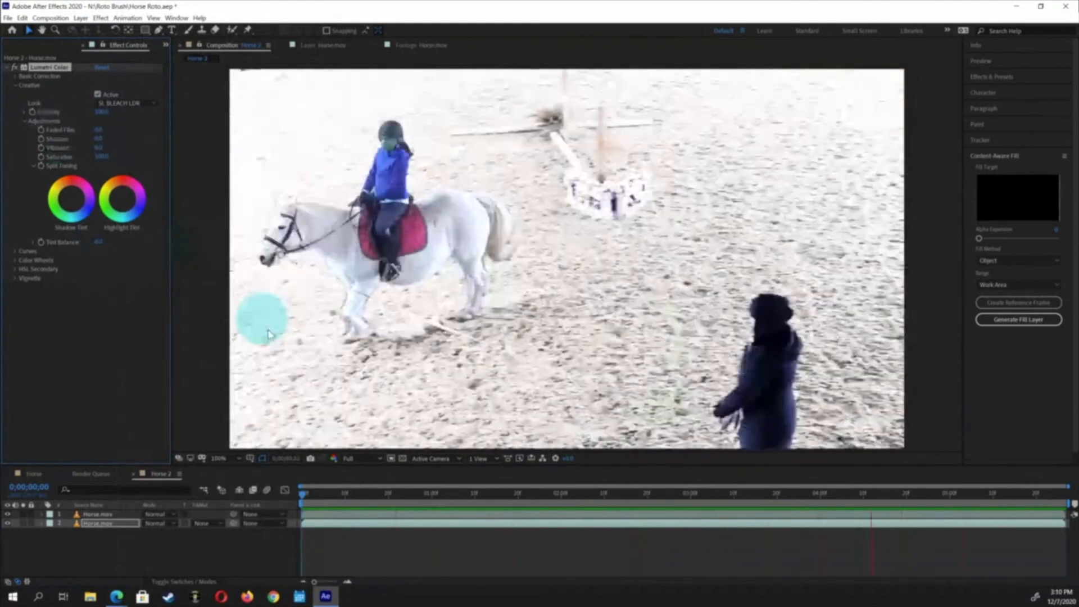
key(space)
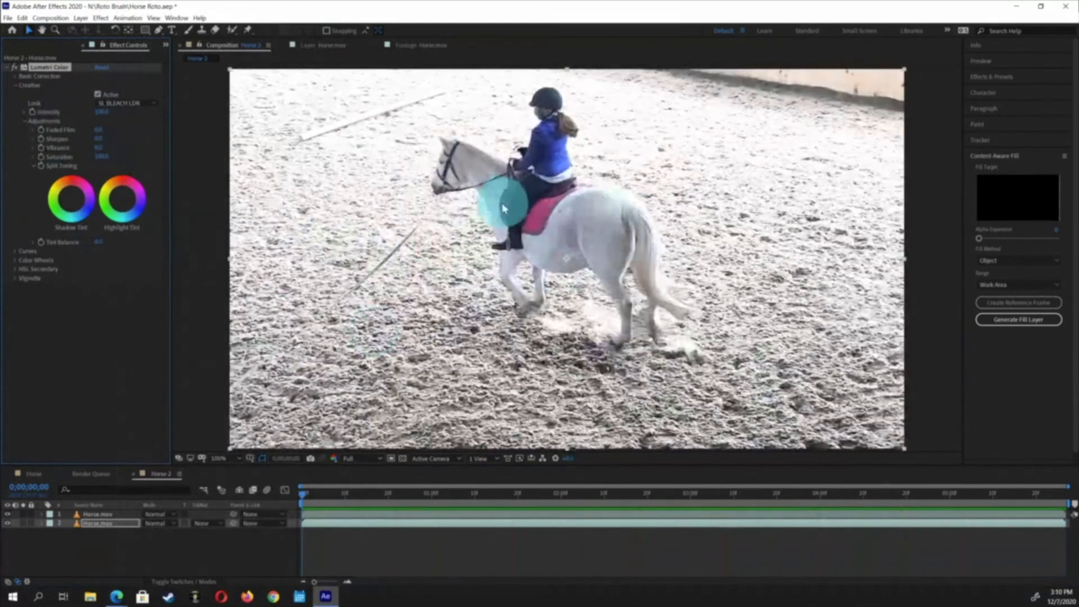
drag(402, 500, 543, 508)
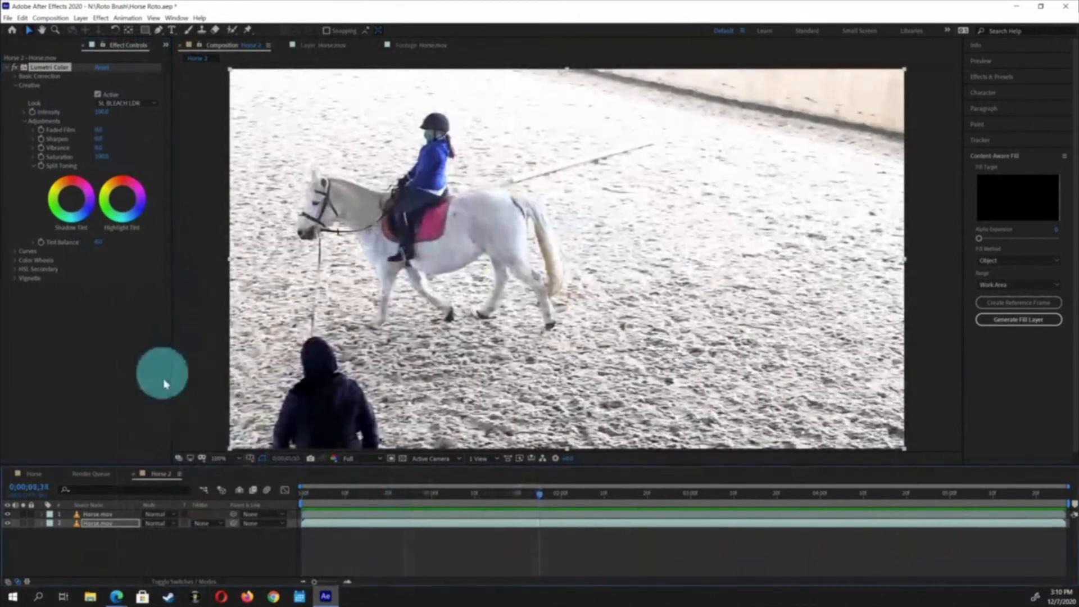
click(89, 515)
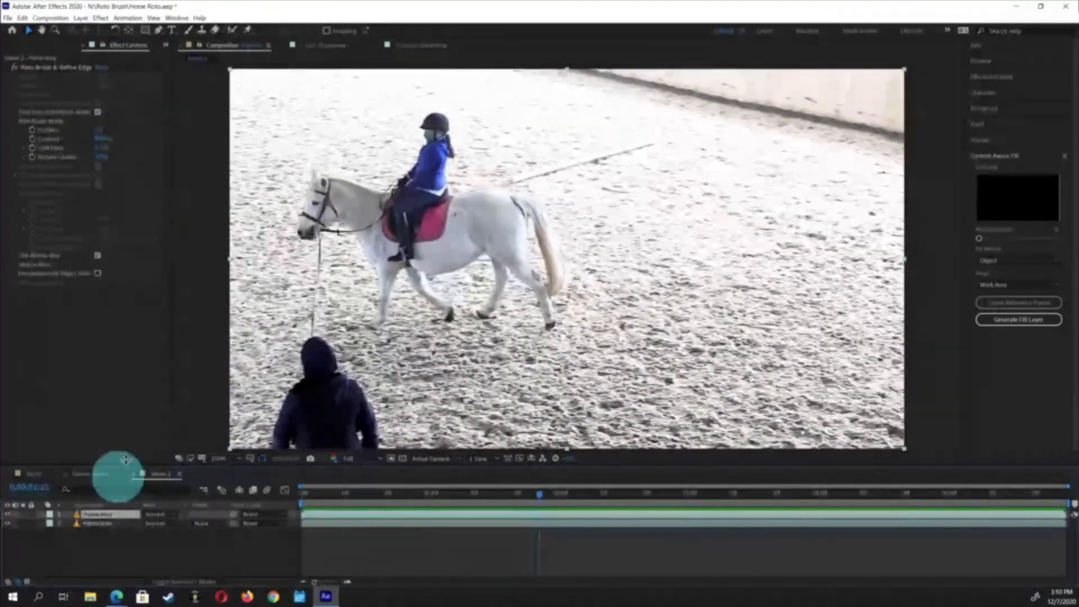
click(100, 19)
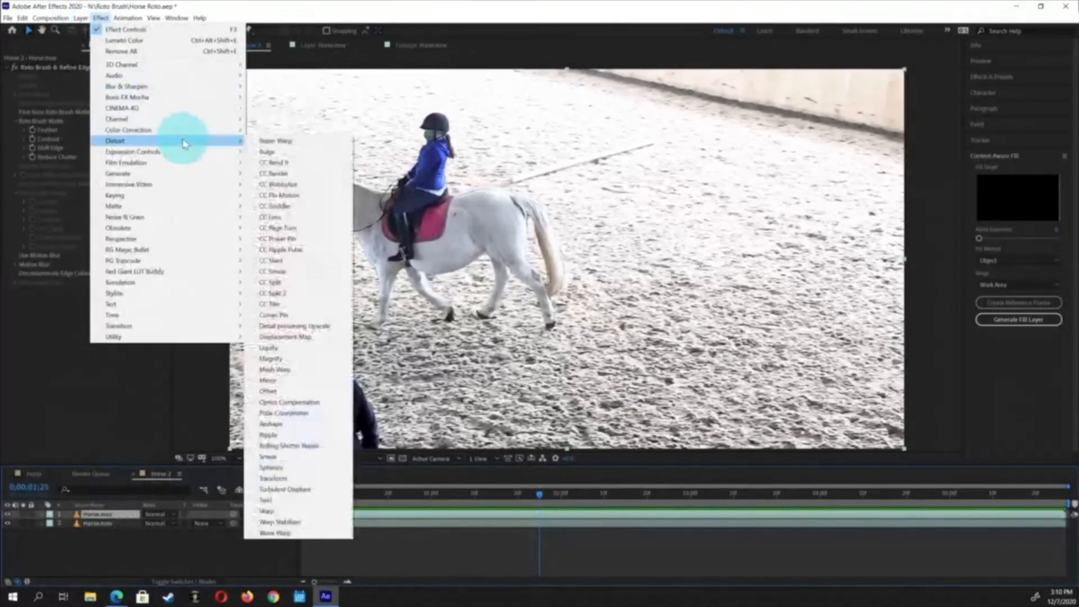
click(186, 196)
mouse_move(181, 206)
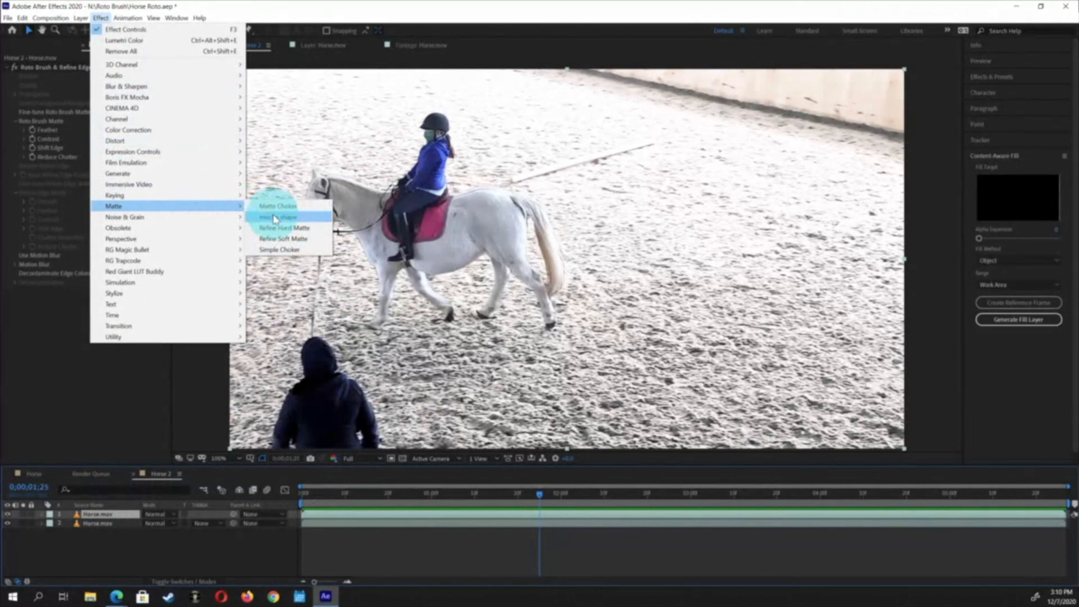
click(110, 534)
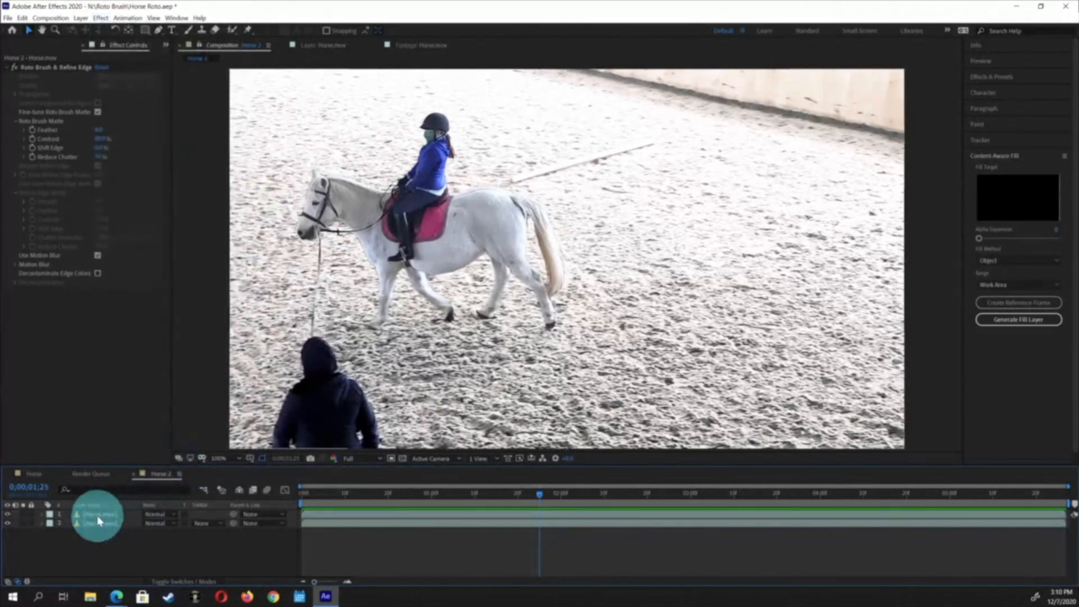
Pre-compose the roto-brushed Horse.mov layer into a new composition named Roto, moving all attributes into it
right_click(98, 516)
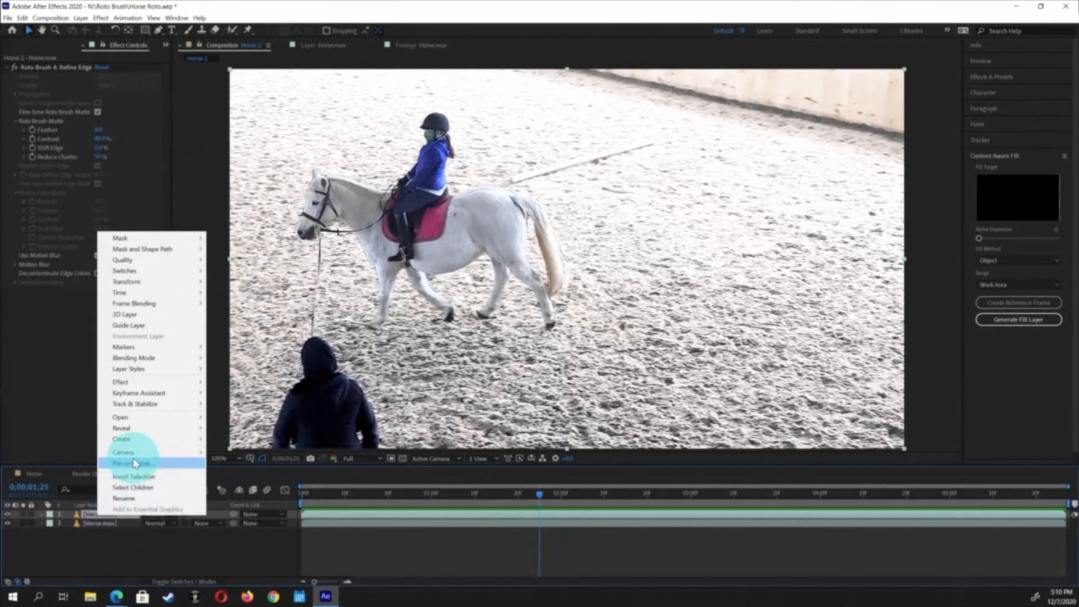
click(134, 463)
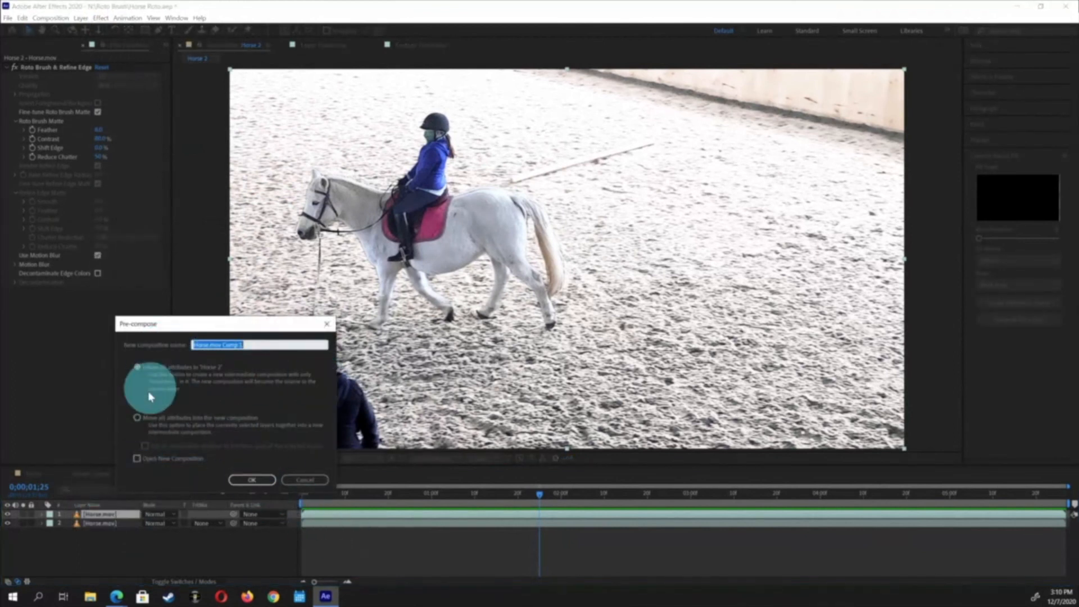
click(137, 418)
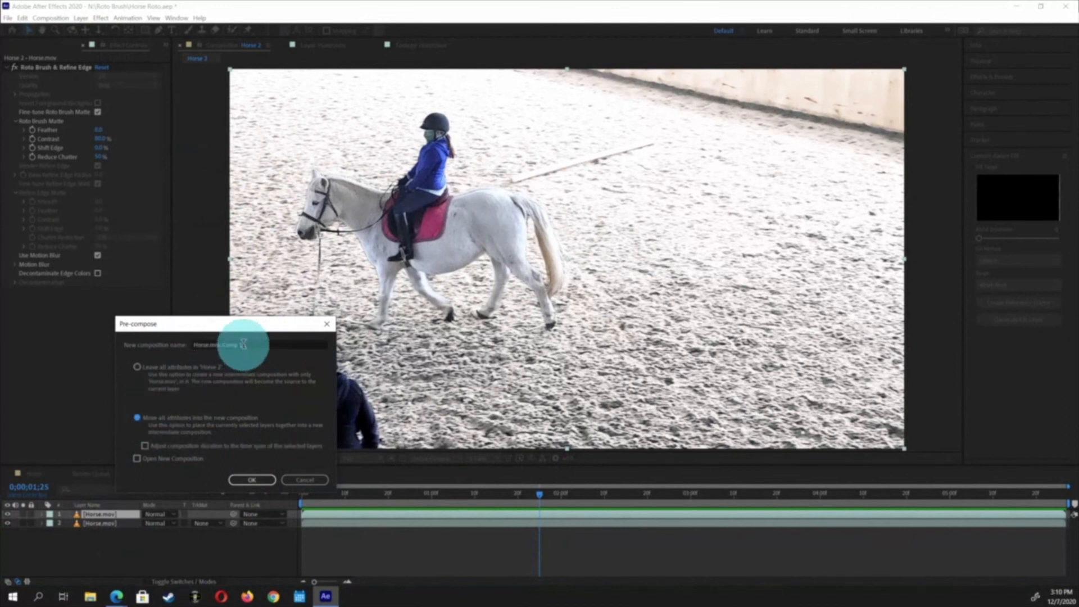
drag(243, 344, 140, 357)
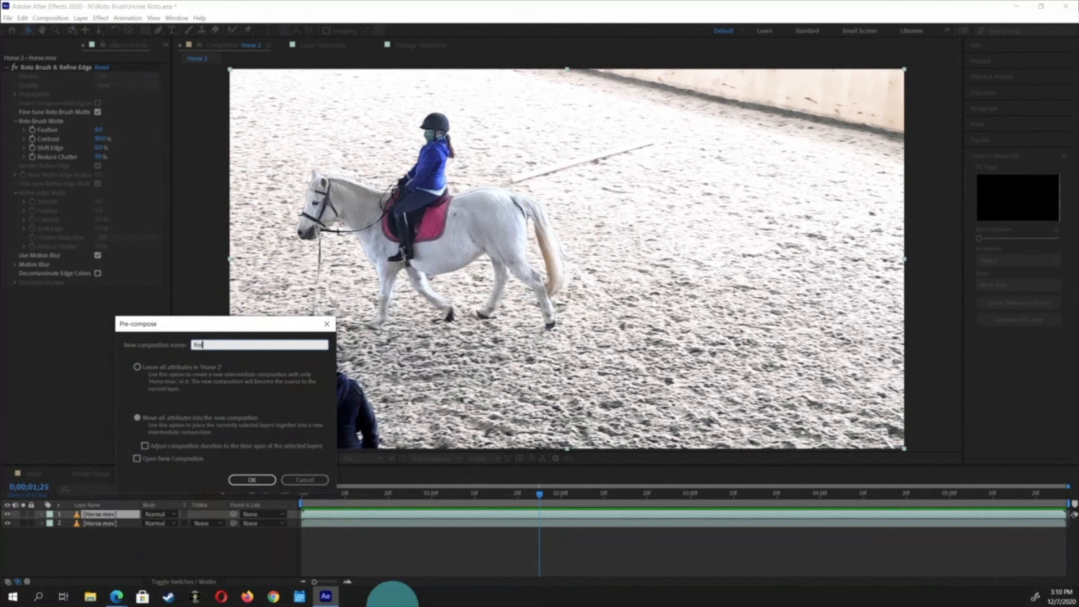
key(Return)
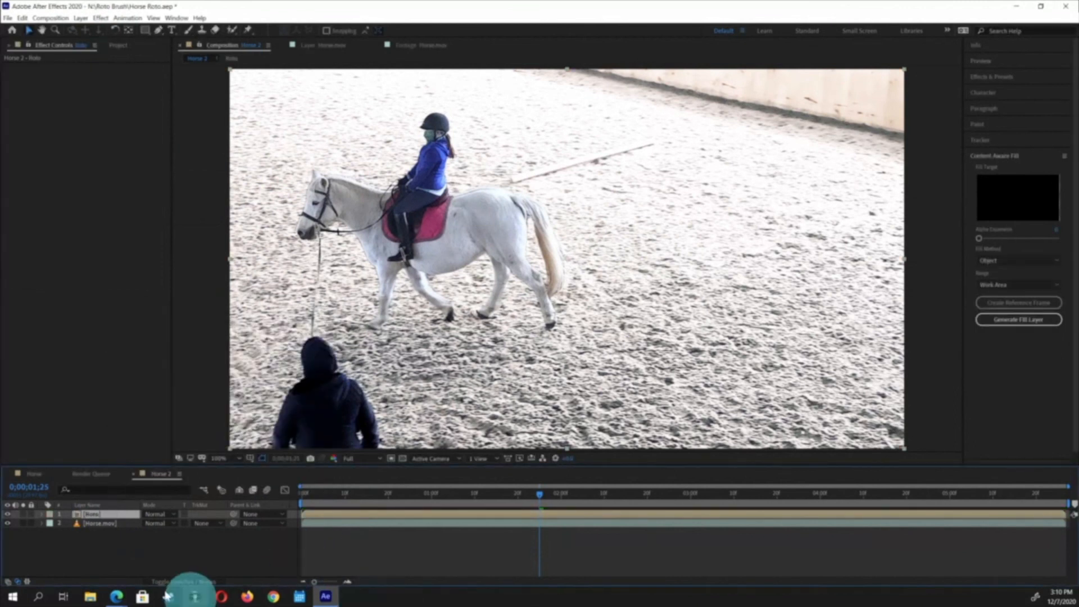
Open the Roto layer and Roto composition to inspect the cut-out, then return to the Horse 2 composition
click(127, 545)
click(85, 513)
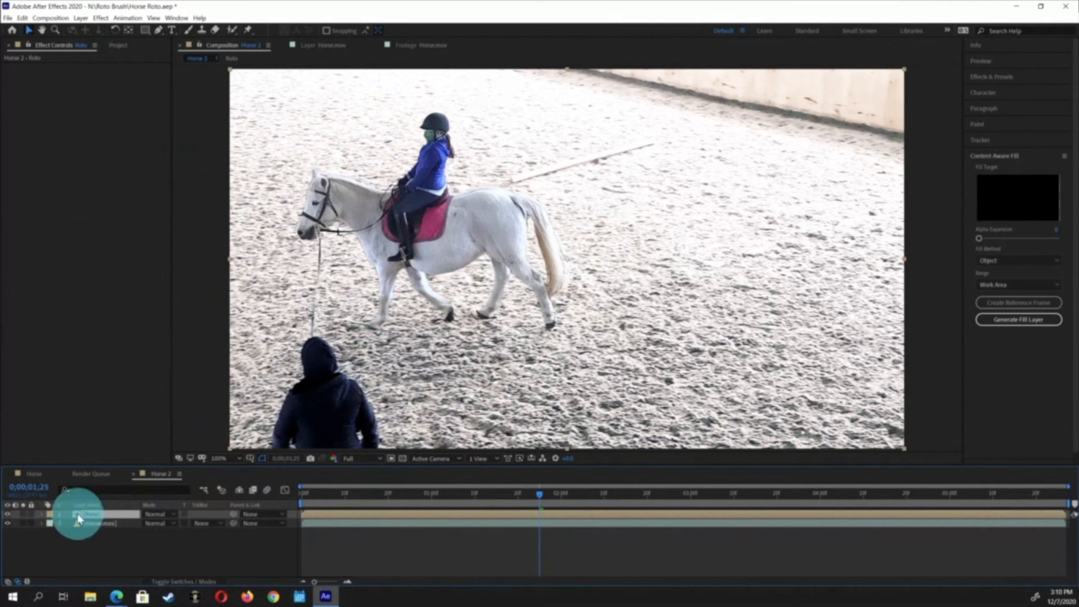
double_click(79, 518)
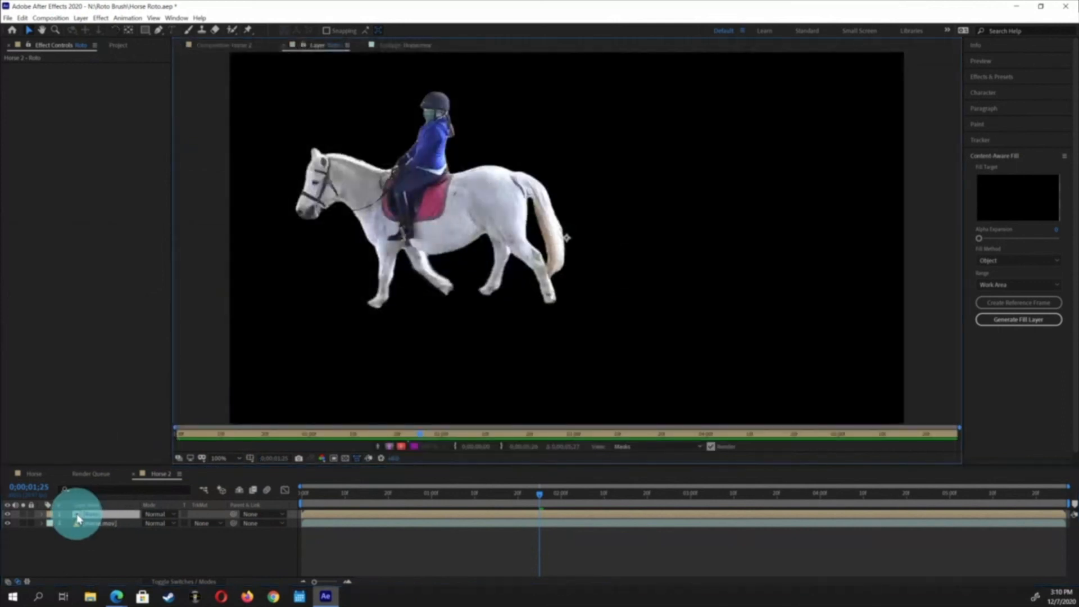
click(77, 518)
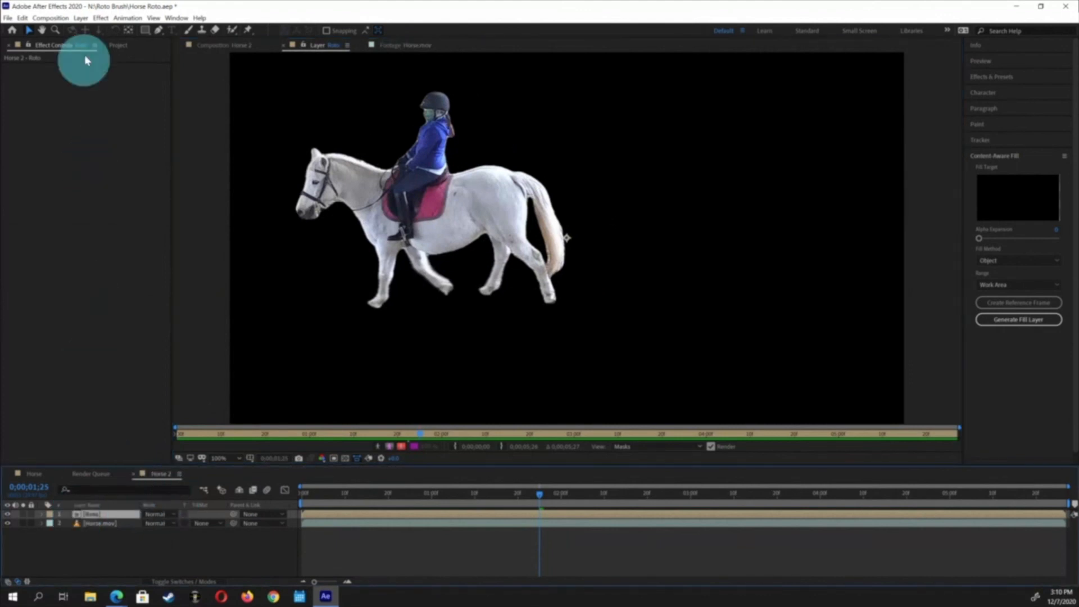
click(117, 46)
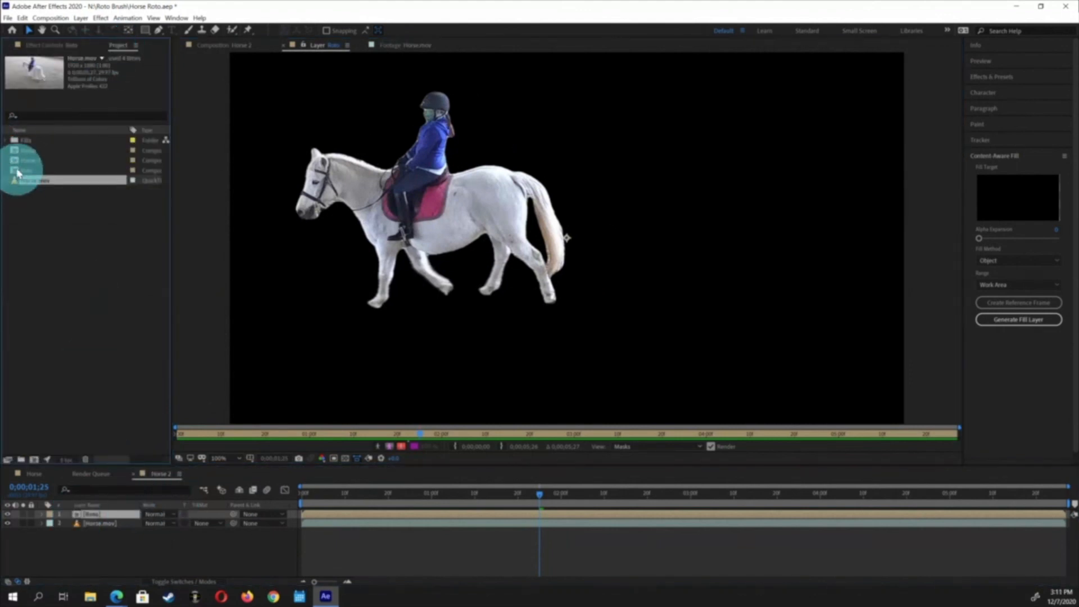
double_click(16, 171)
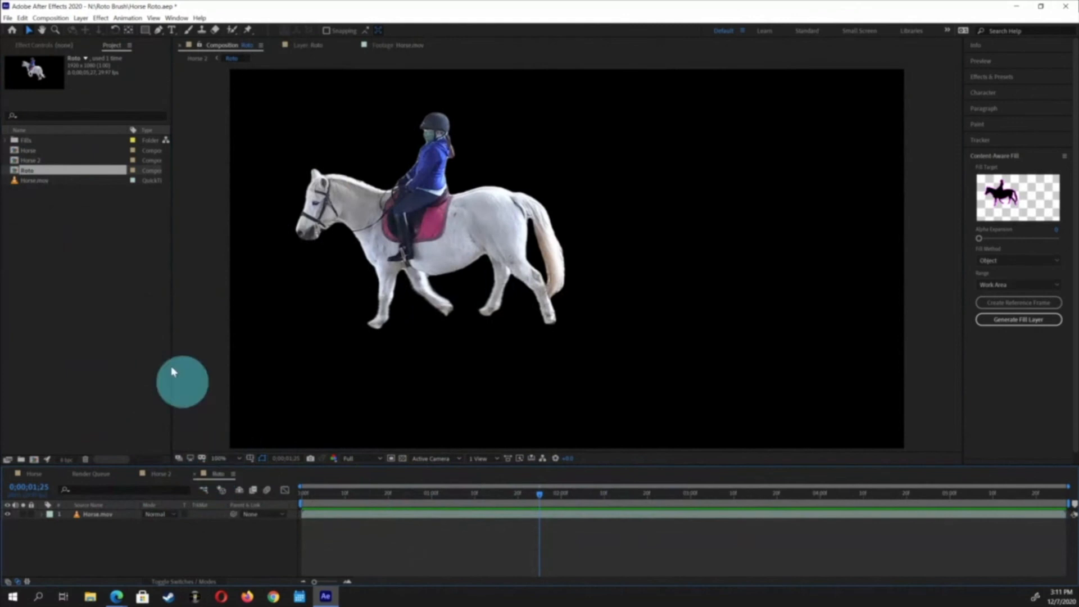
double_click(14, 160)
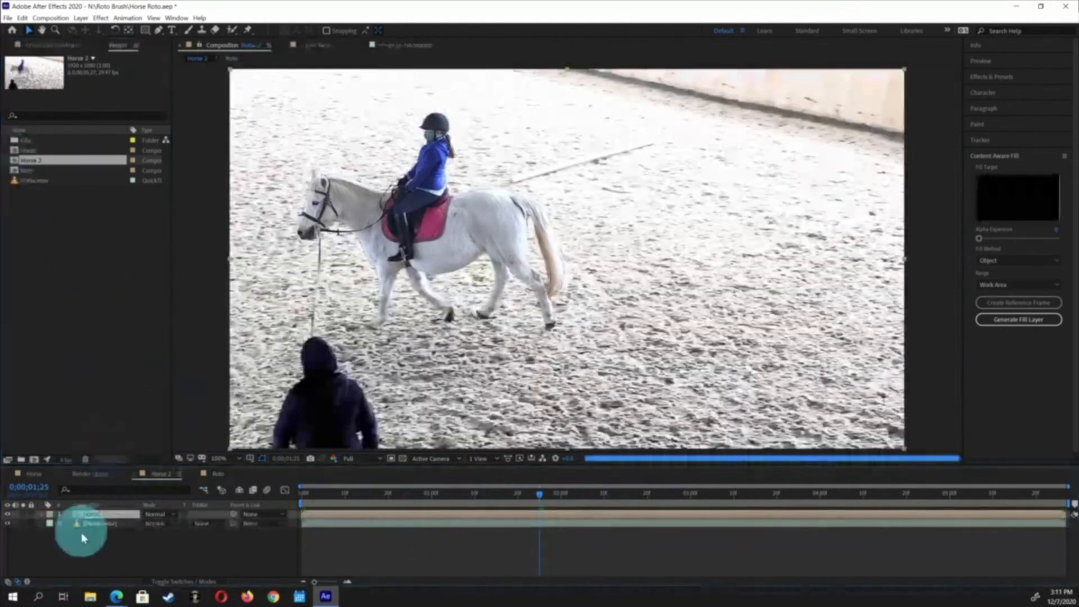
click(81, 534)
click(75, 513)
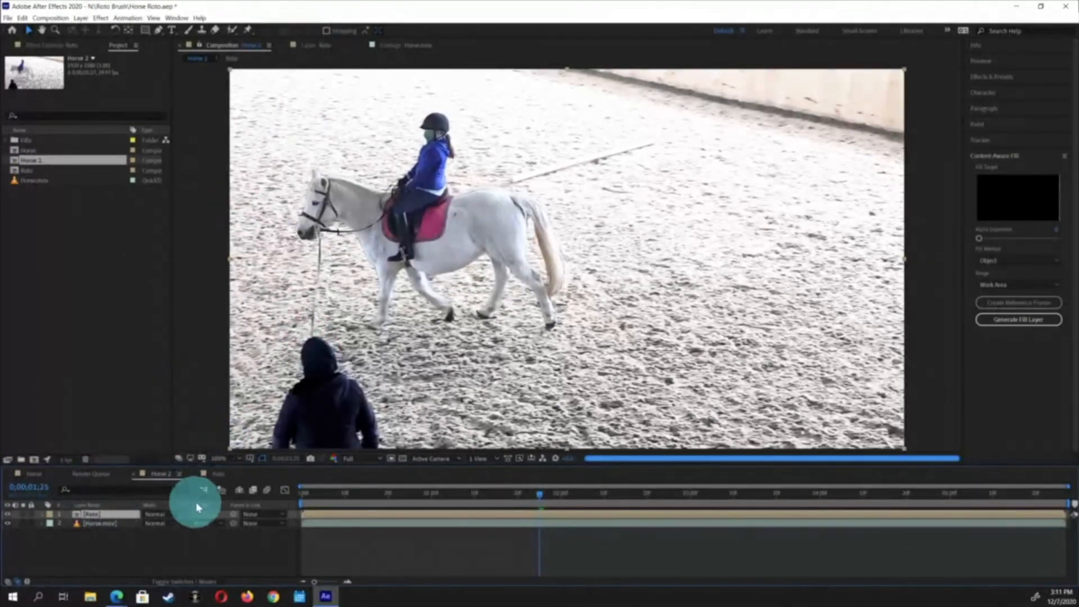
Hide the background Horse.mov layer and switch the composition viewer to show the Alpha channel
click(8, 524)
click(334, 458)
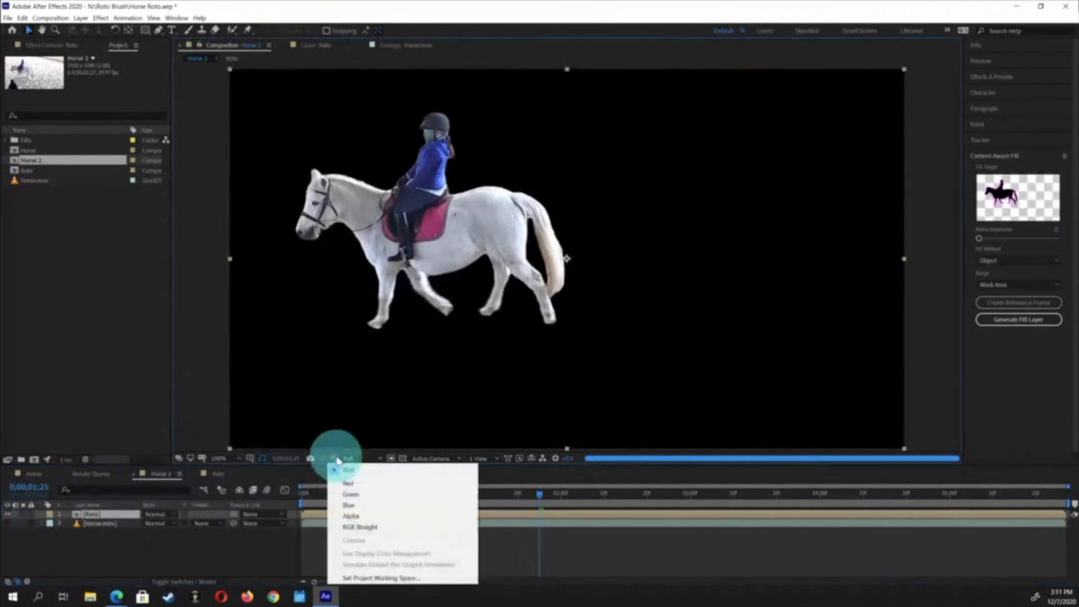
click(356, 517)
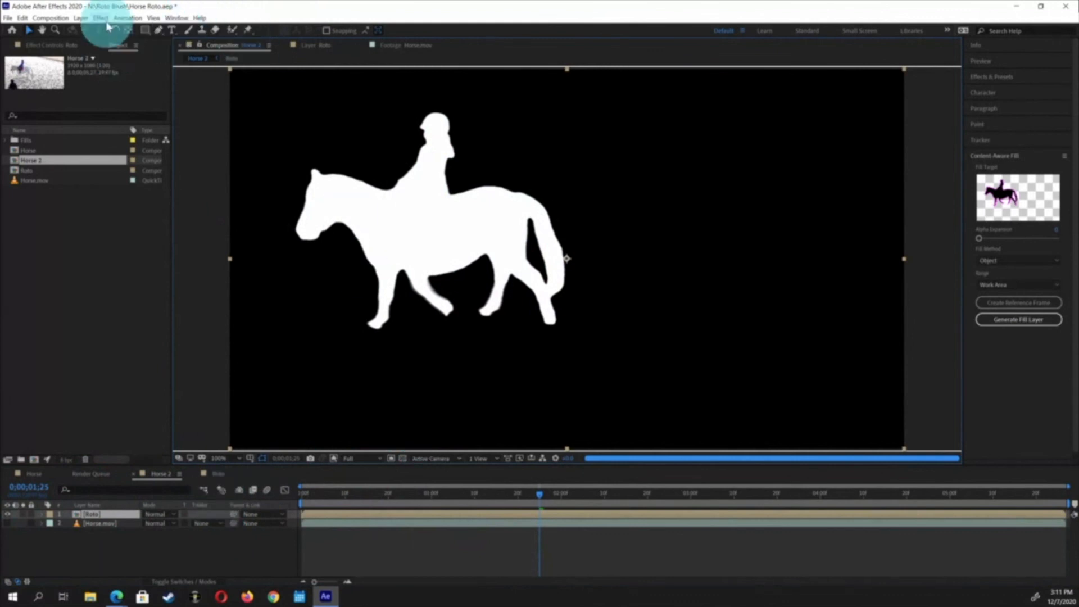
Add the Horse 2 composition to the Render Queue
click(51, 18)
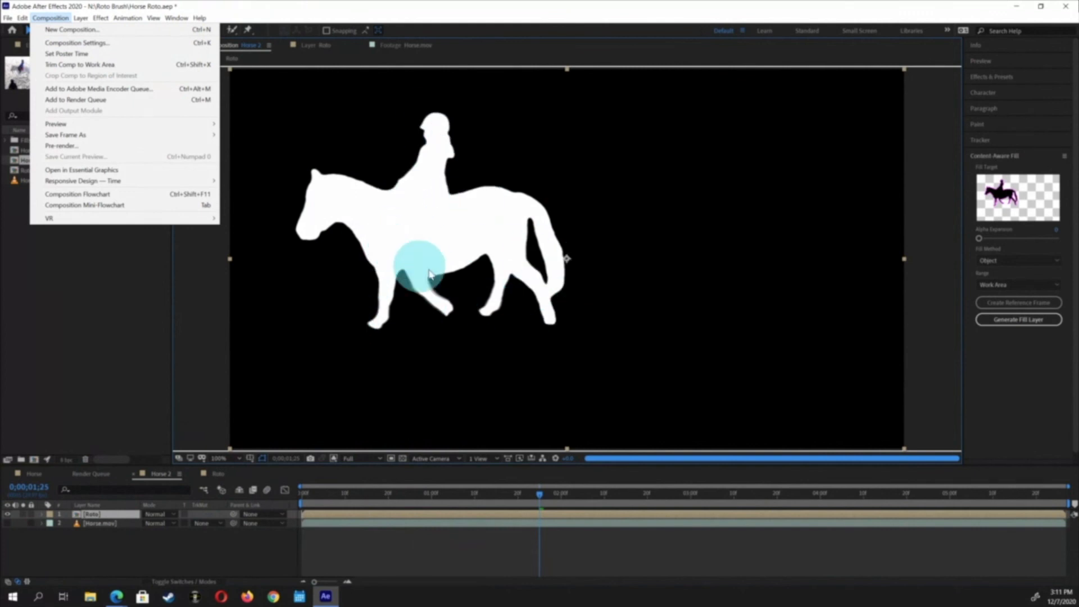
click(87, 512)
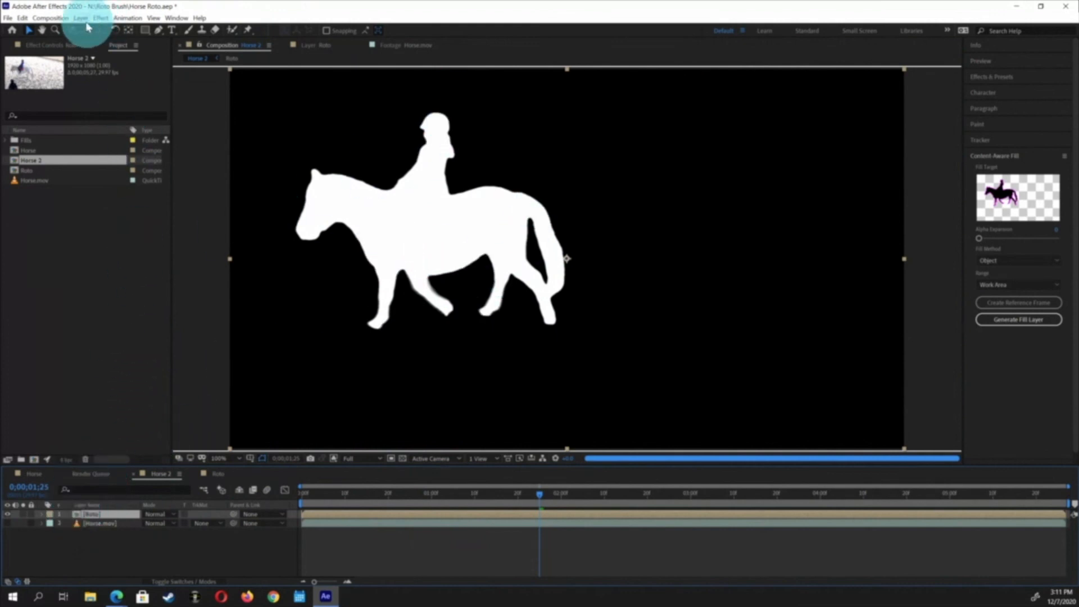
click(56, 19)
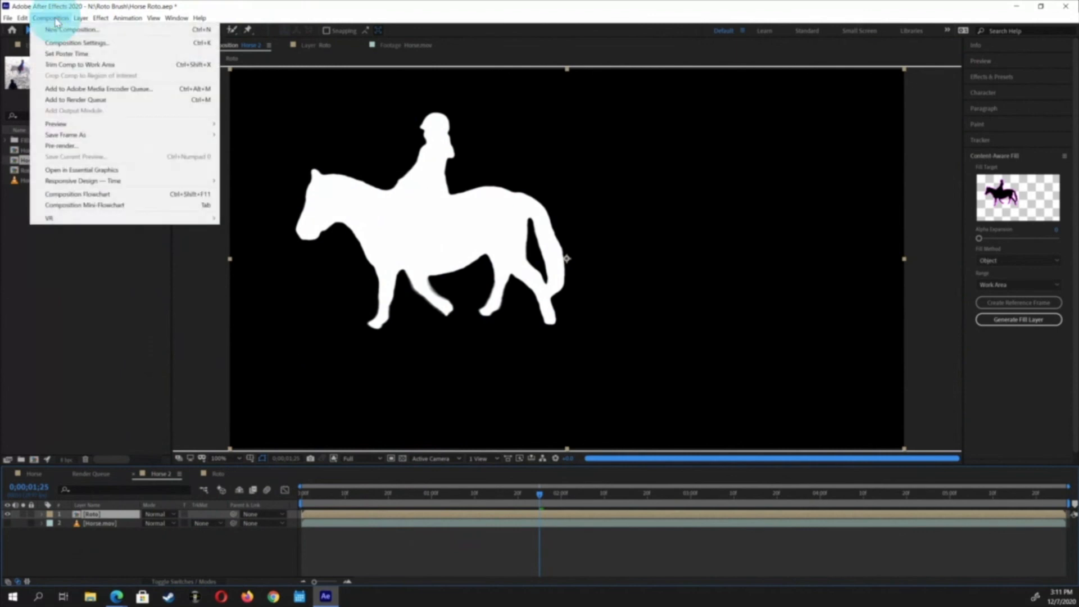
click(84, 101)
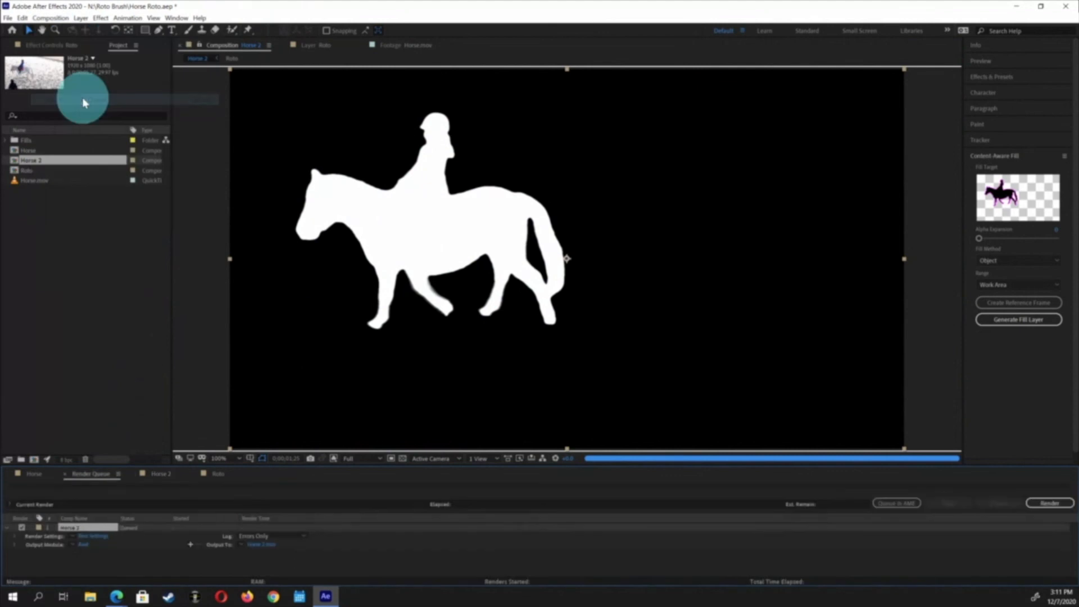
Set the render item's output module to Lossless with Alpha and change its format to QuickTime
click(75, 546)
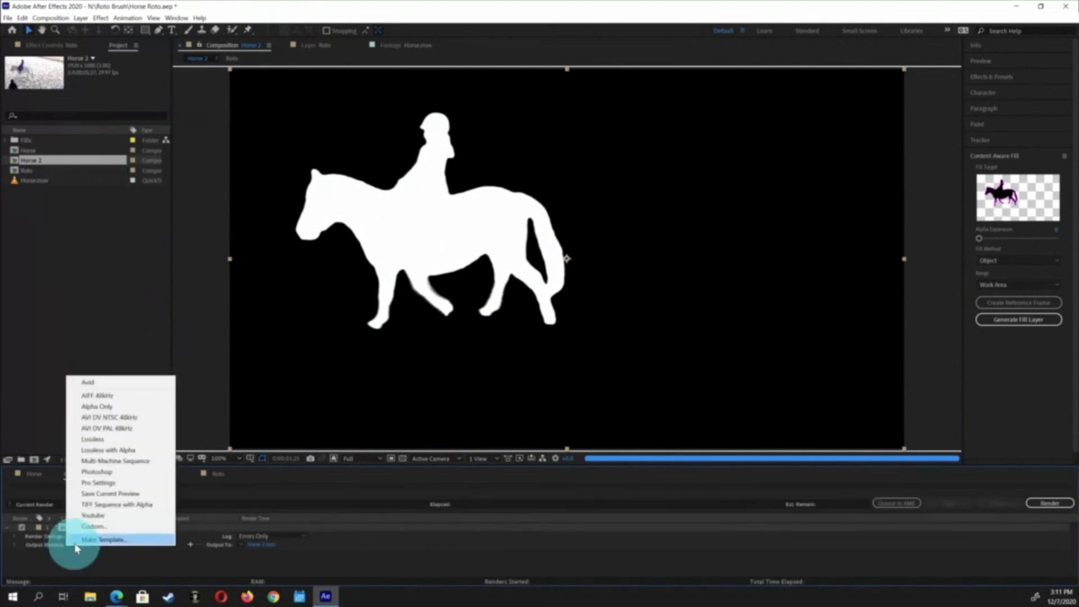
click(110, 450)
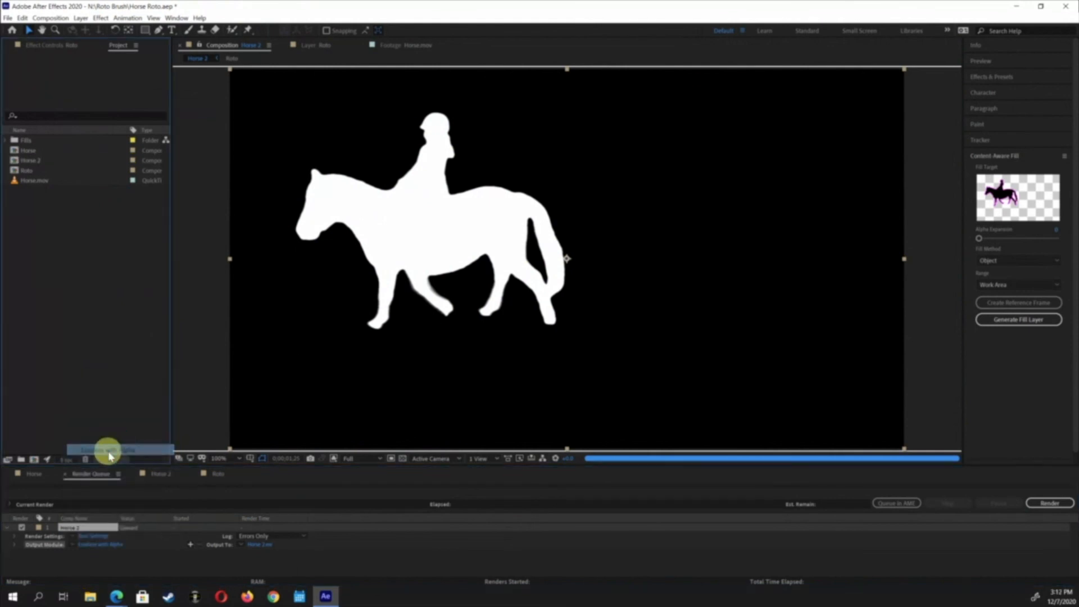
click(104, 545)
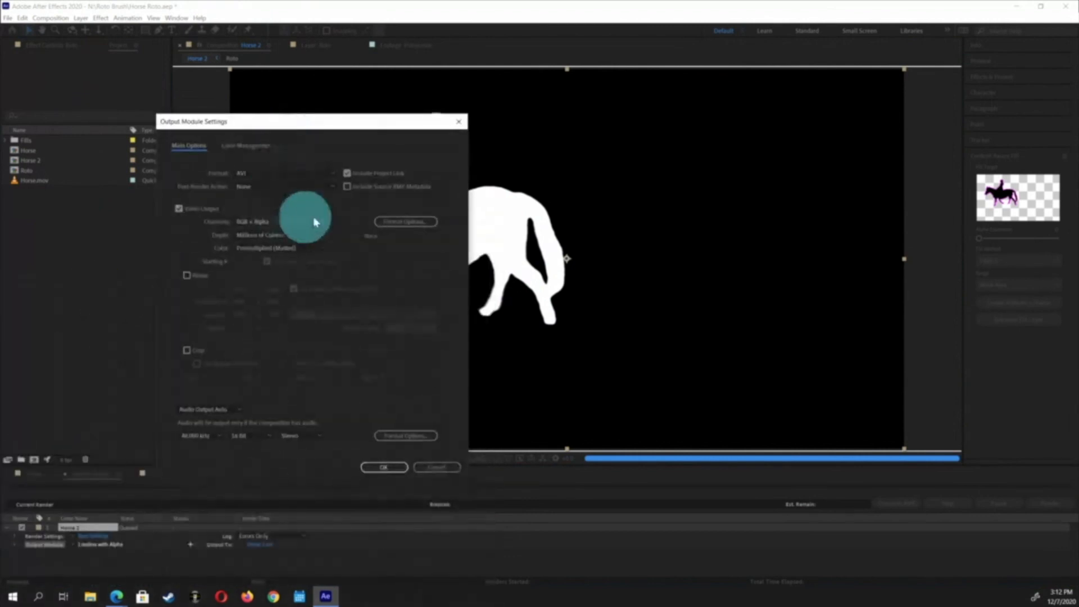
click(328, 175)
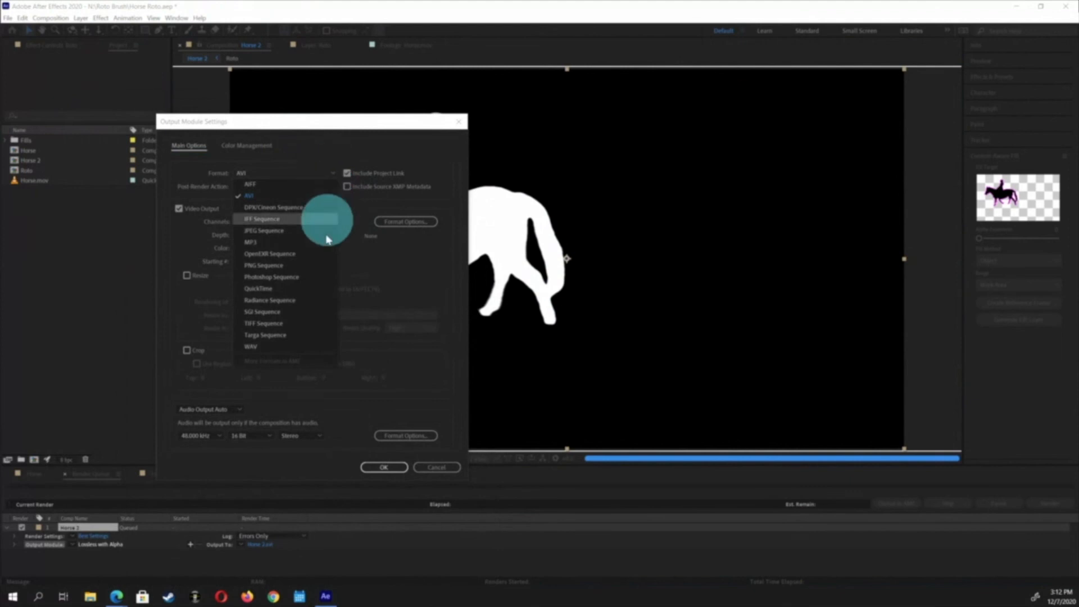
click(329, 289)
Open the QuickTime format options and set the video codec to Apple ProRes 4444
click(427, 222)
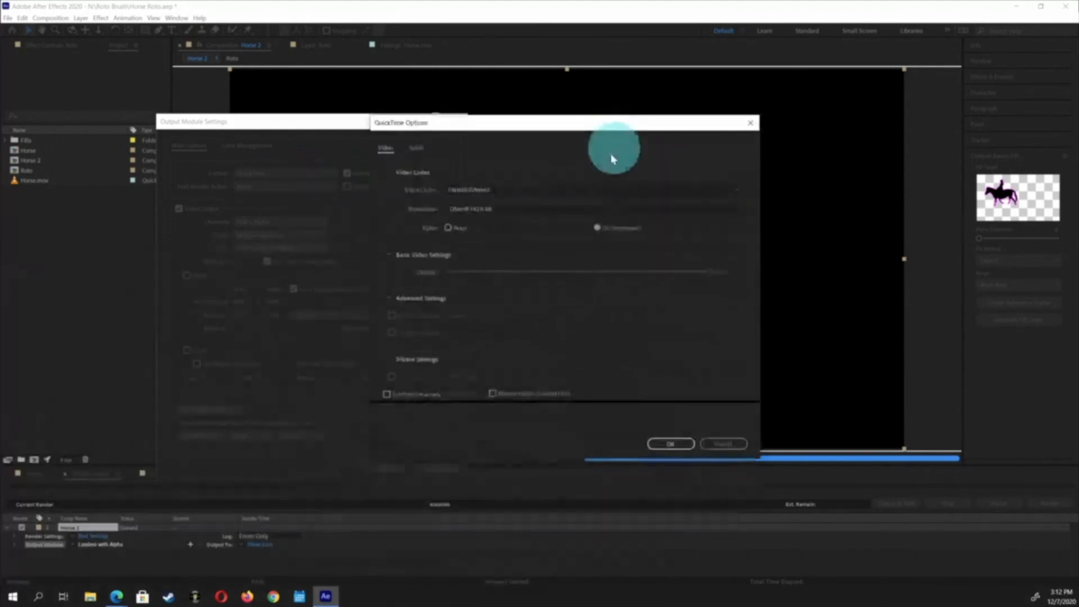
click(573, 192)
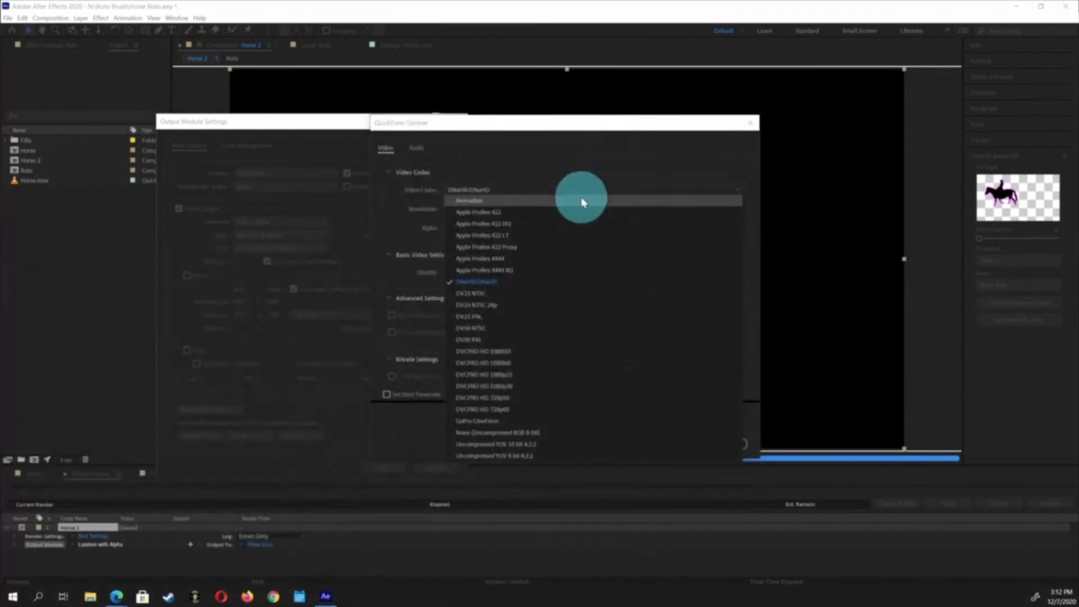
click(581, 201)
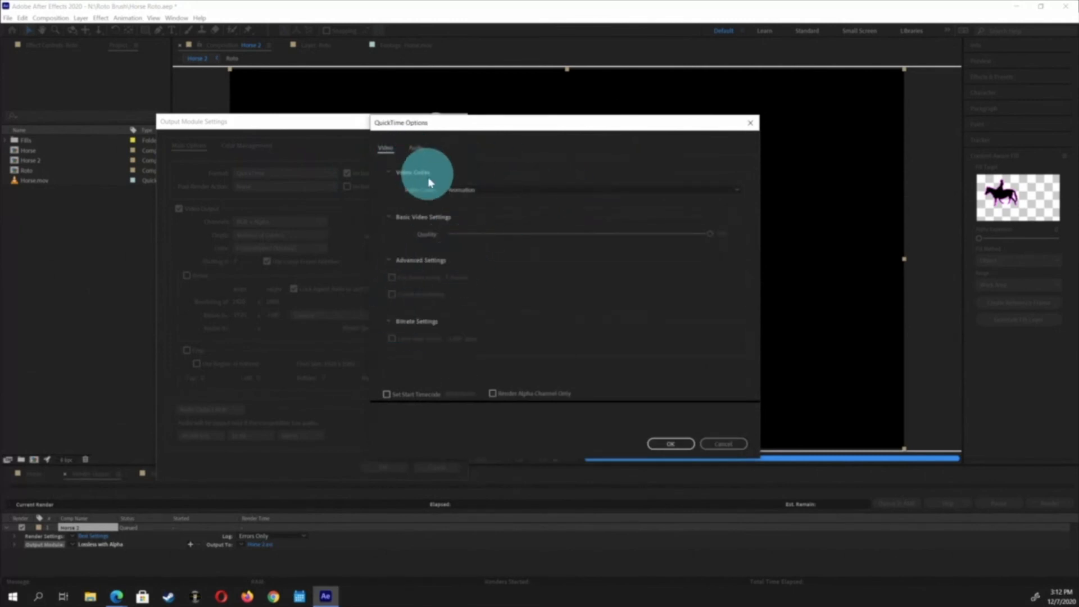
click(489, 189)
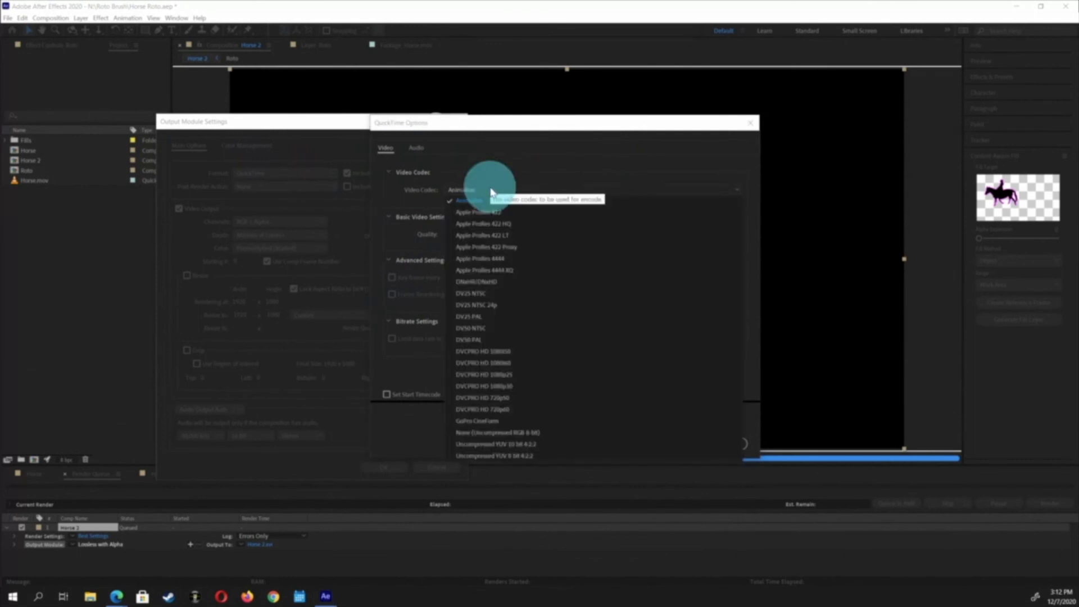
click(490, 189)
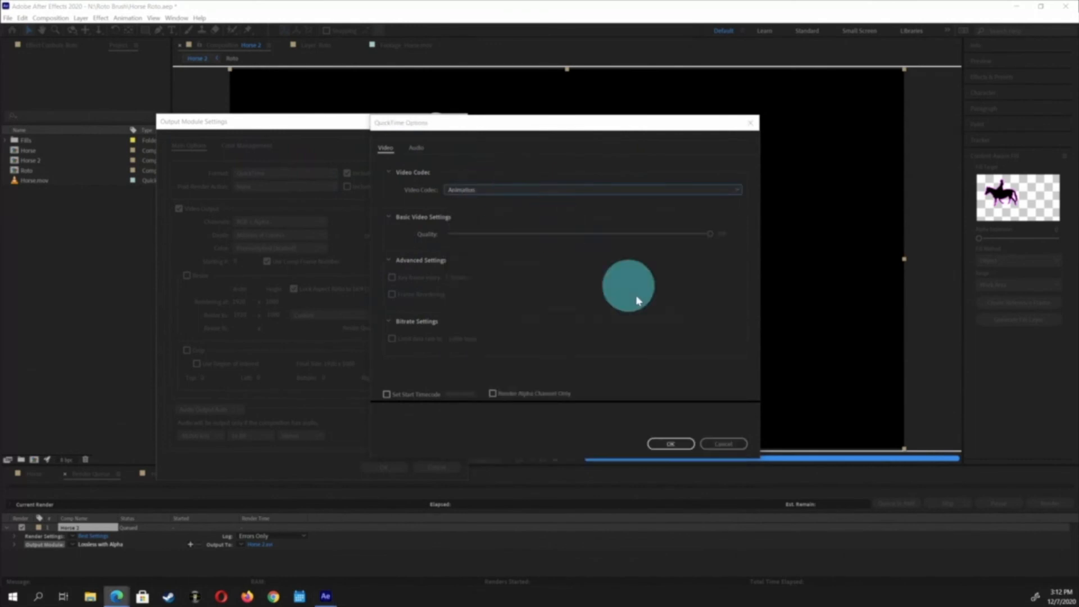
click(537, 194)
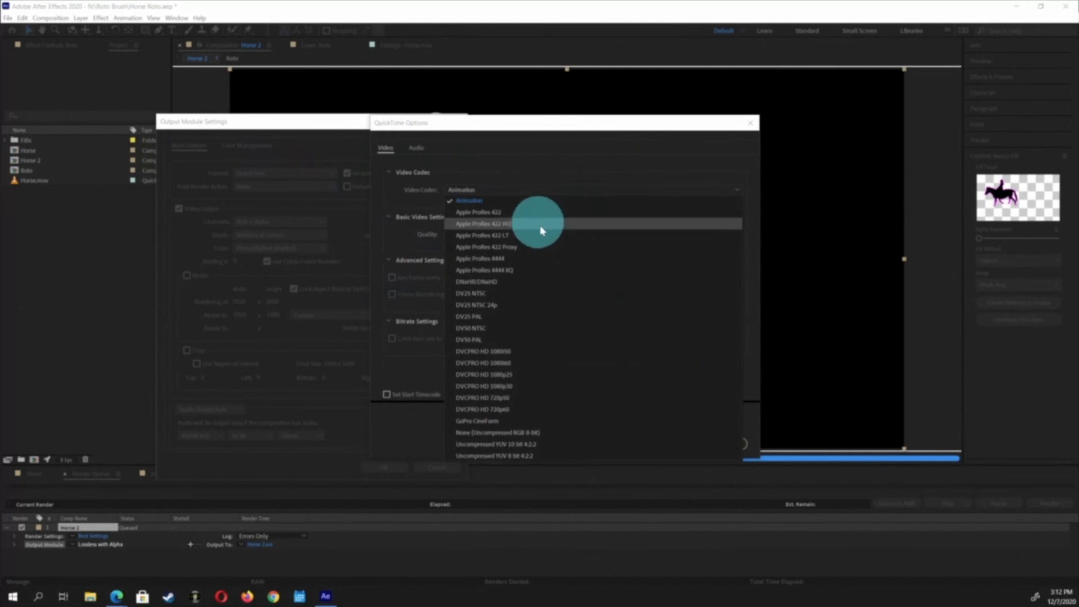
click(551, 261)
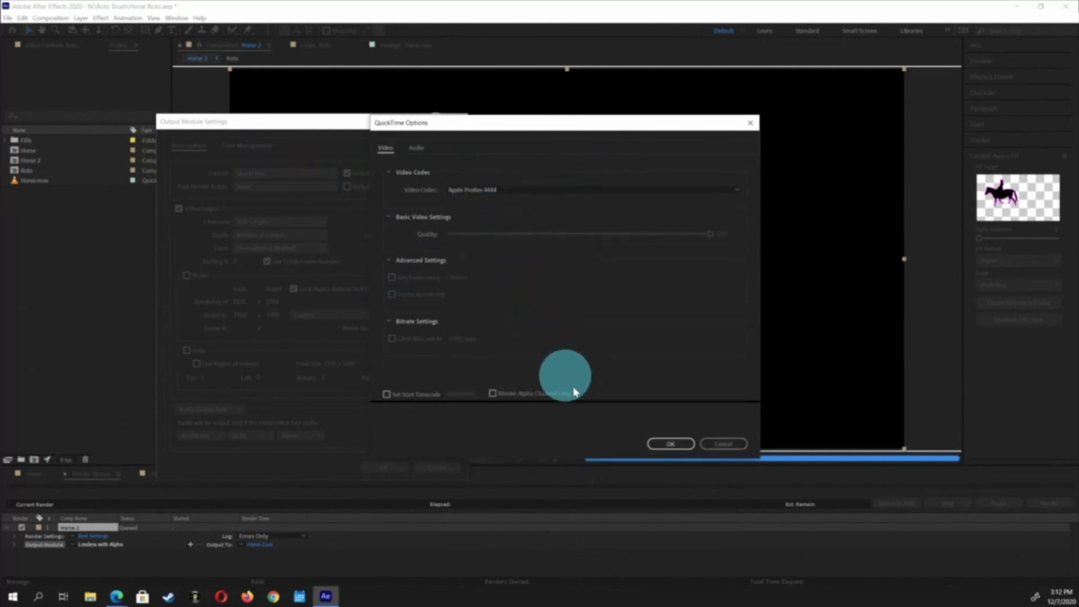
click(672, 444)
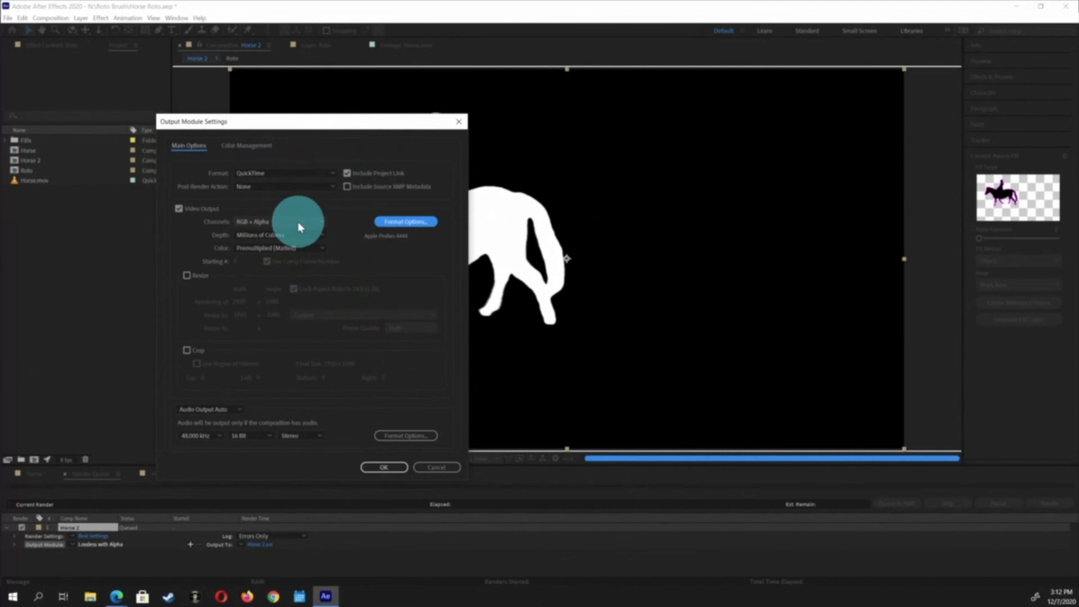
Set the output module's channels to Alpha and confirm the output module settings
click(277, 245)
click(421, 224)
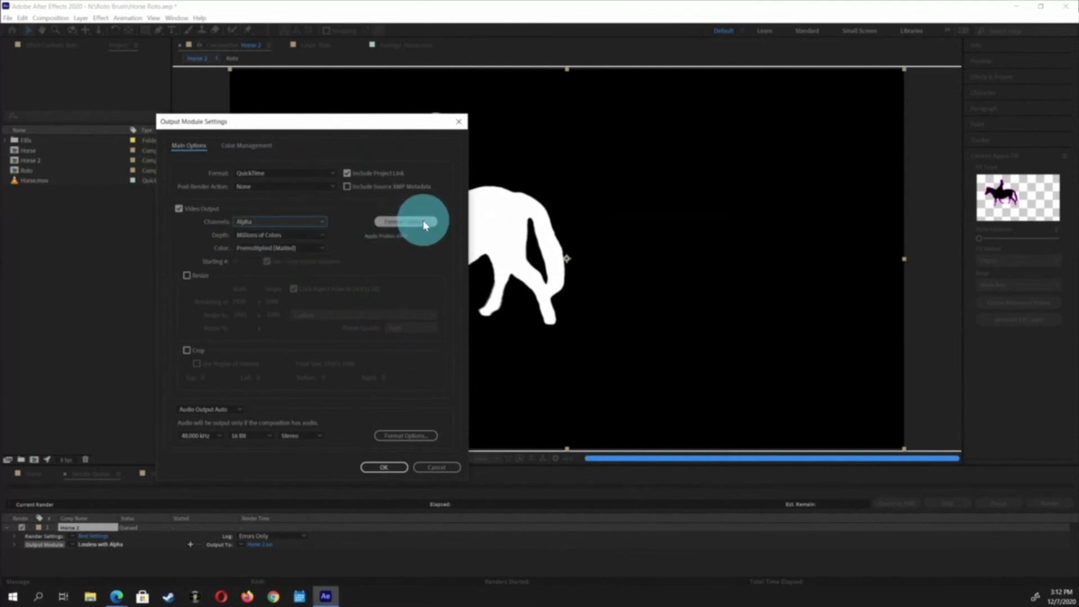
click(383, 468)
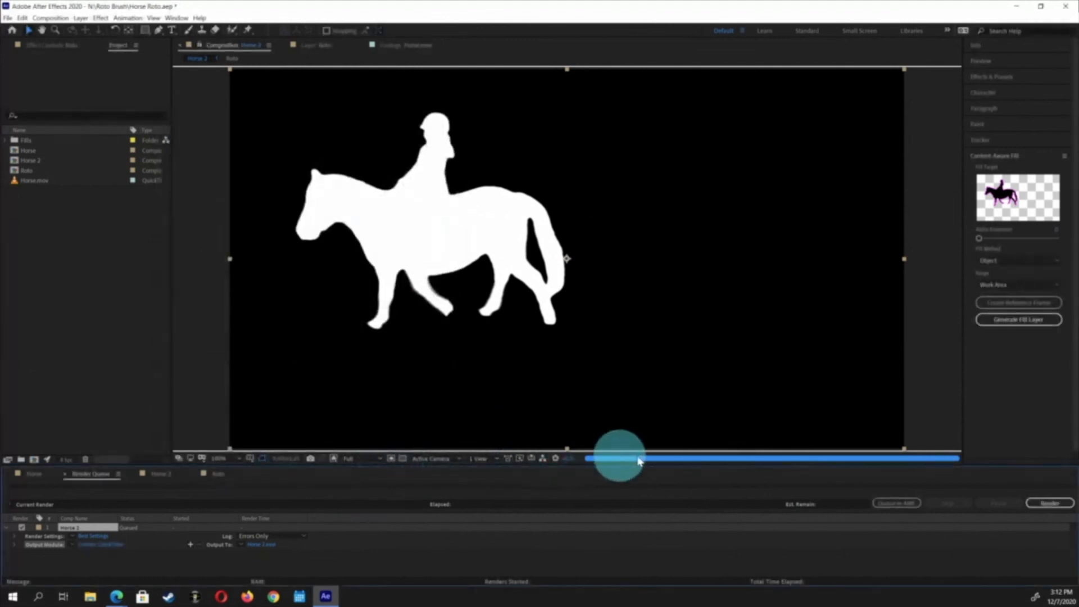
Set the render output destination to the Roto Brush folder on NVME 2, saving as Horse 2.mov
click(258, 546)
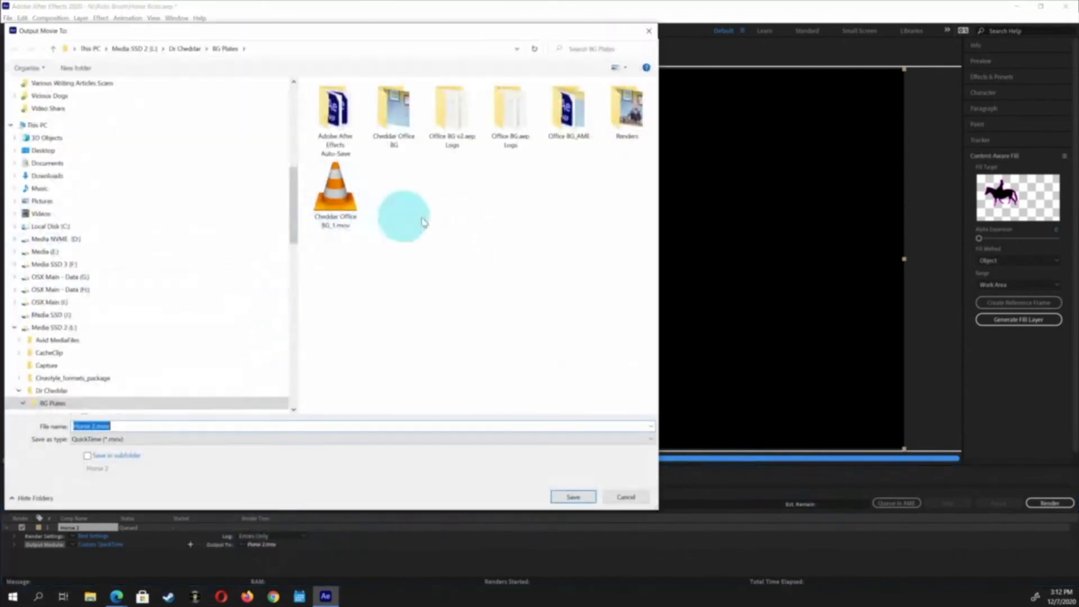
scroll(169, 278, down, 2)
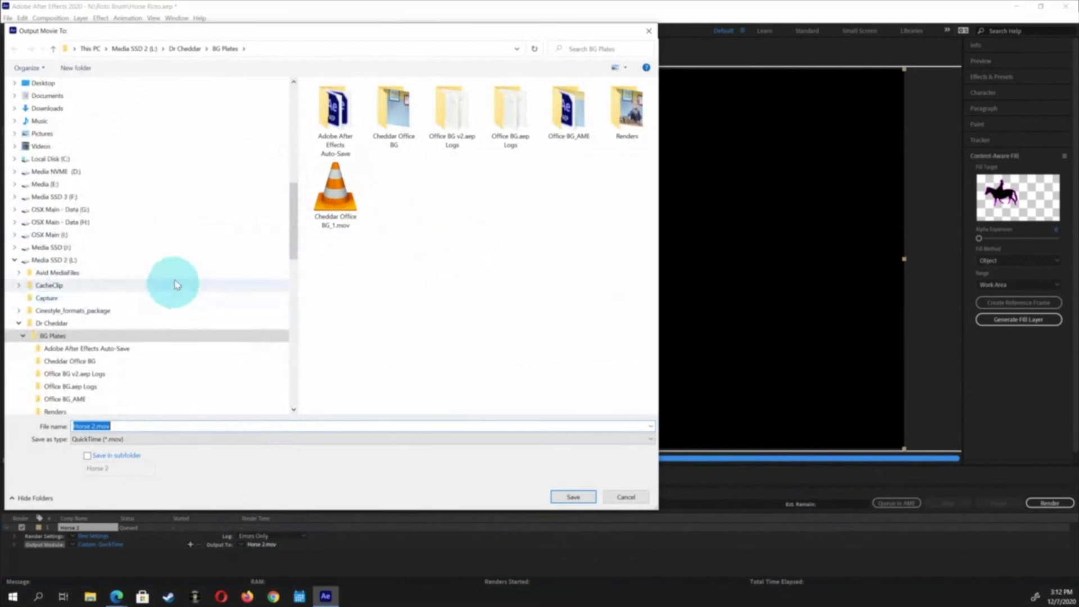
click(16, 261)
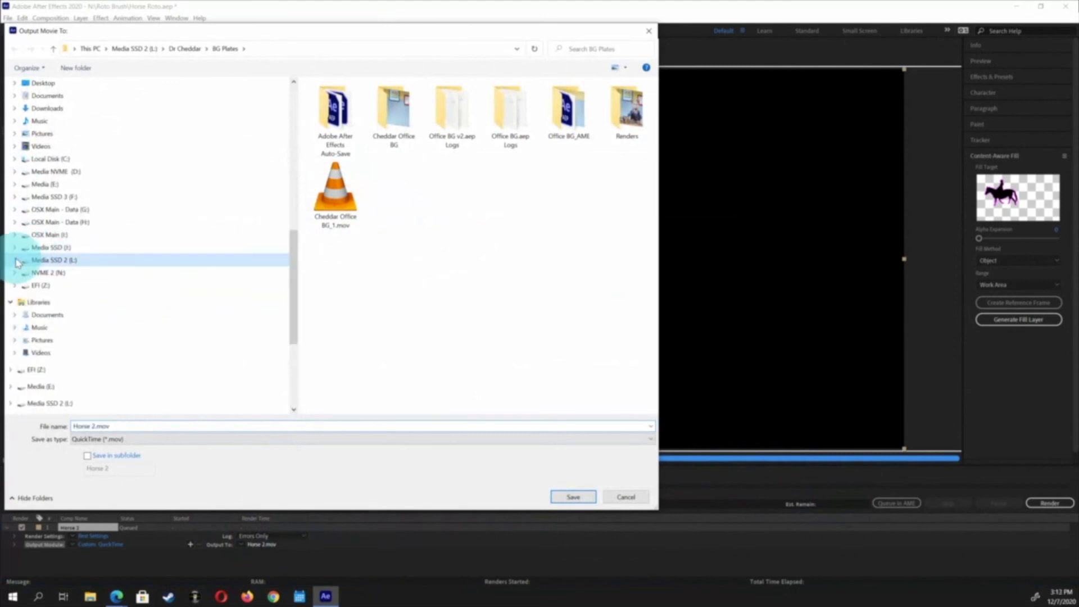
scroll(53, 362, down, 1)
scroll(51, 365, down, 3)
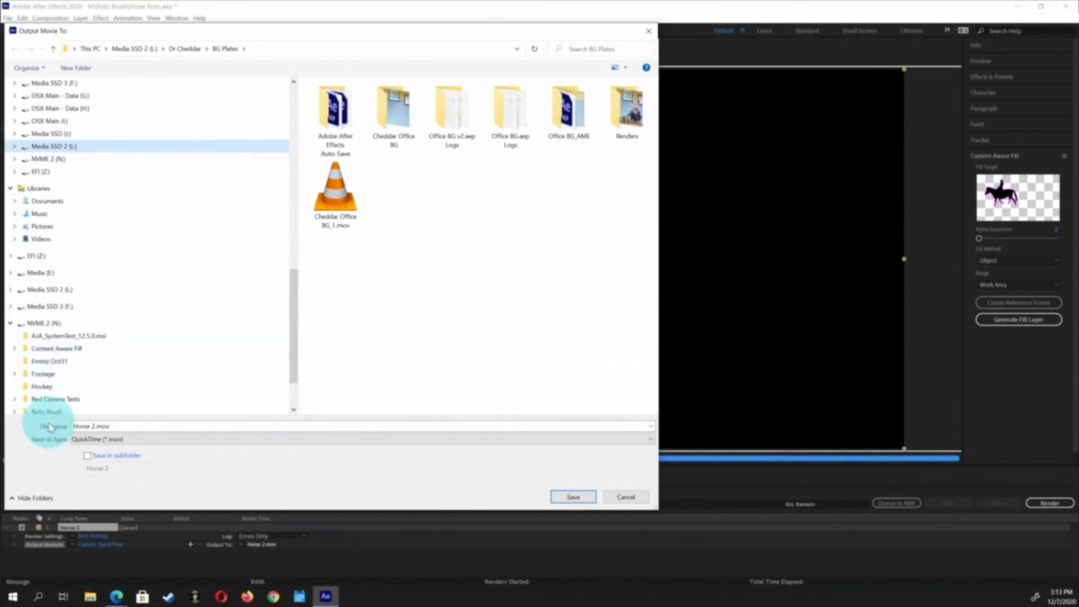
click(47, 411)
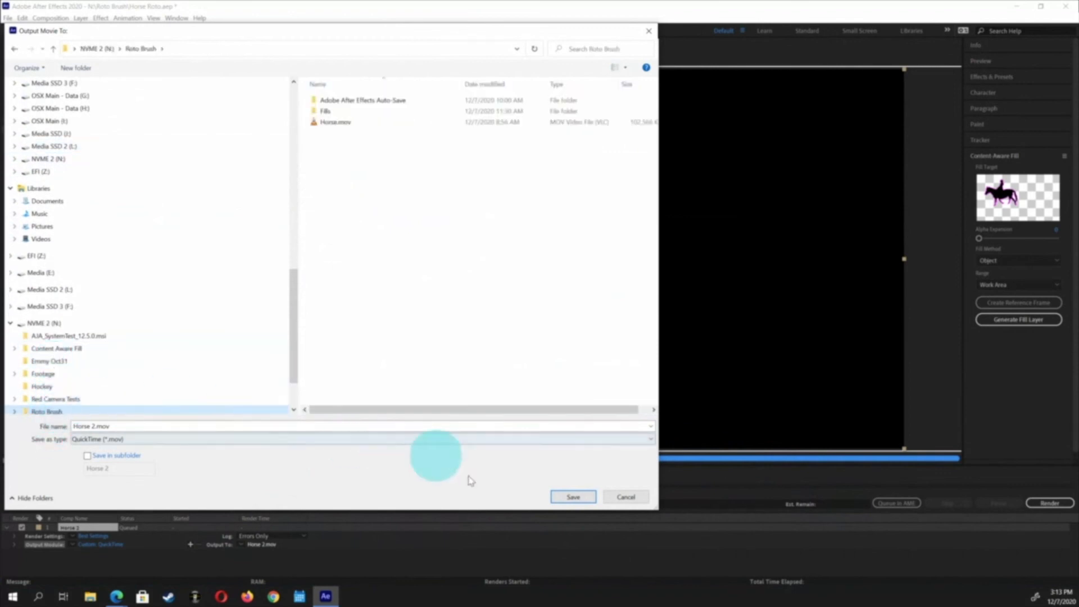
click(573, 498)
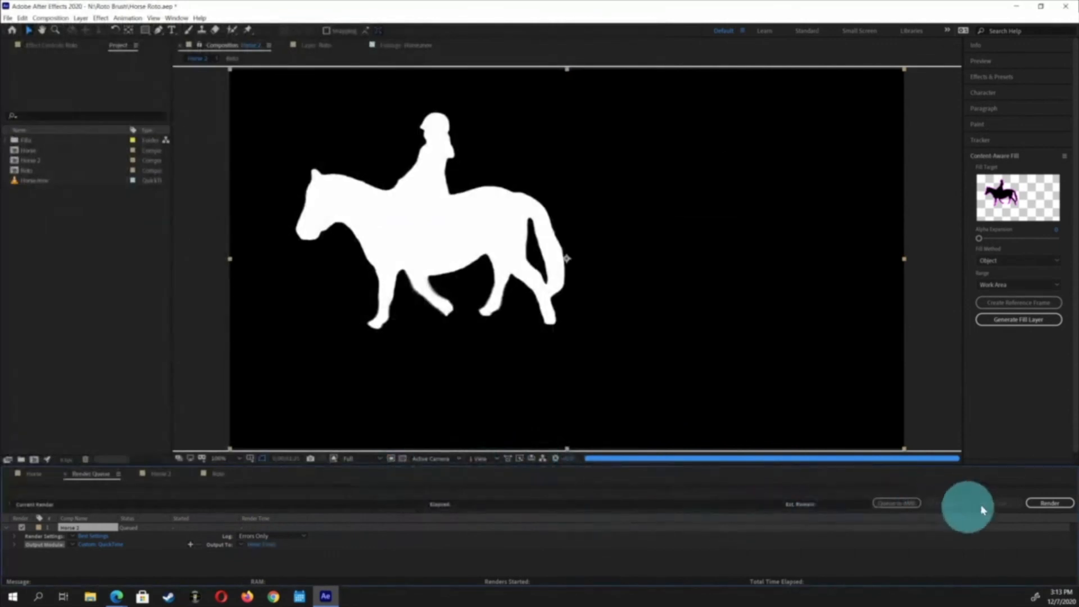
Render the queue, play the rendered Horse 2.mov in a media player, and return to After Effects
click(1039, 503)
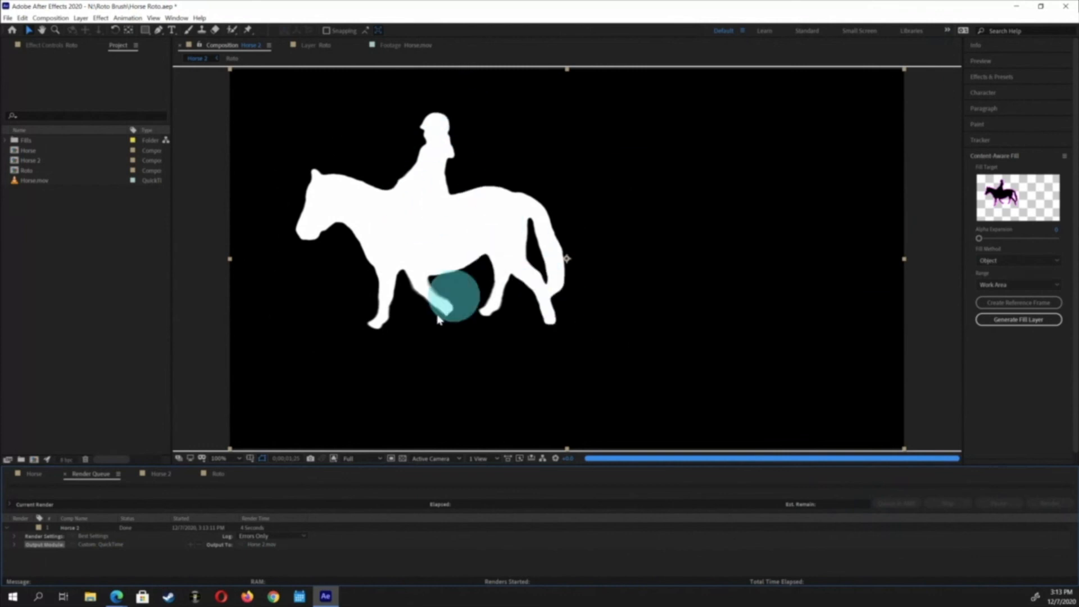
click(32, 478)
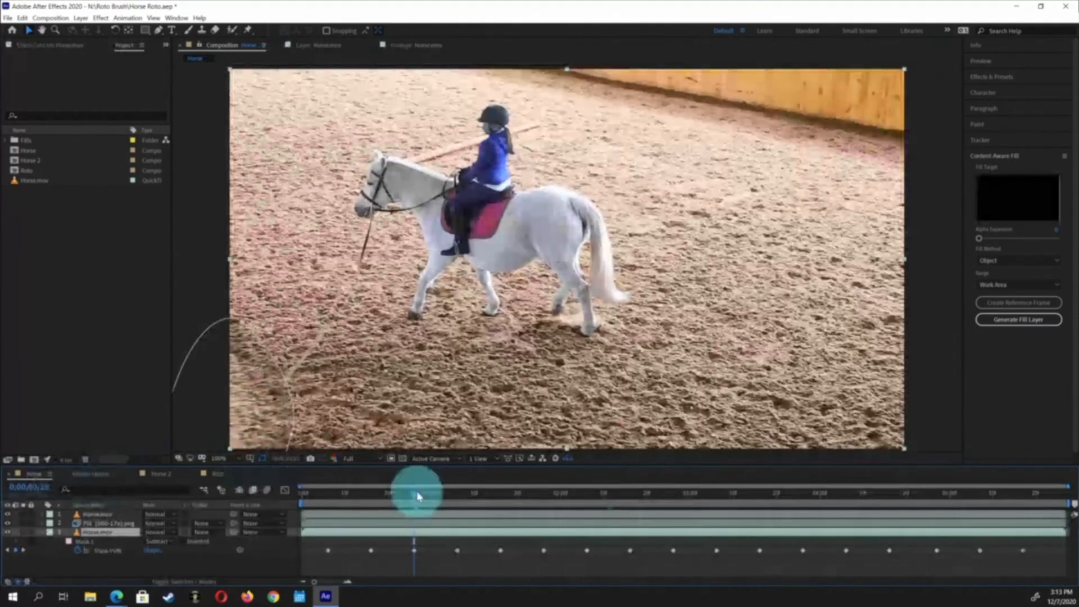
click(246, 107)
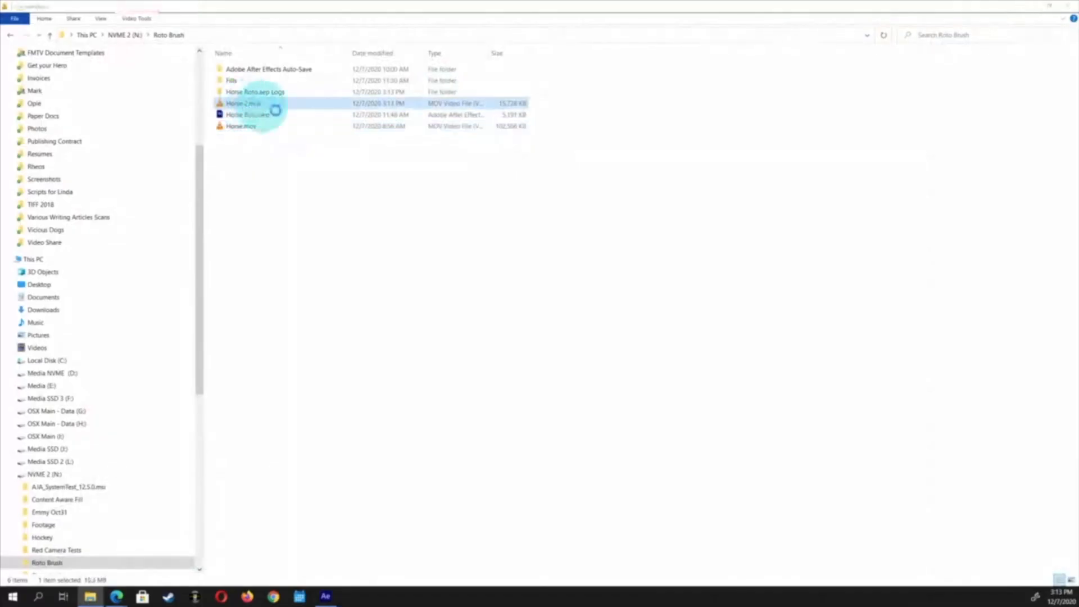
double_click(275, 110)
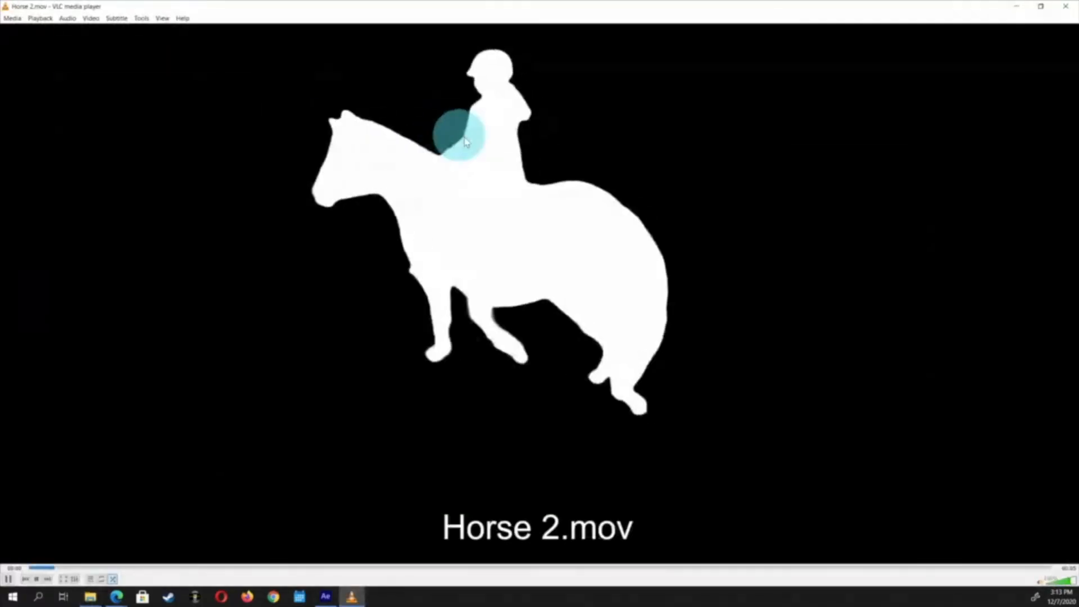
click(1065, 6)
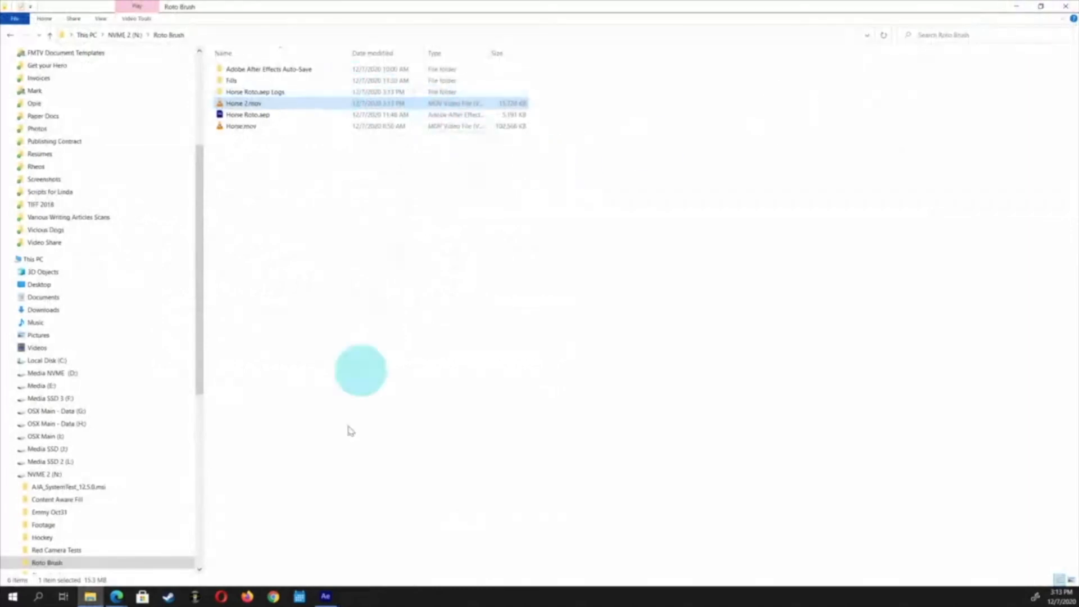
click(325, 599)
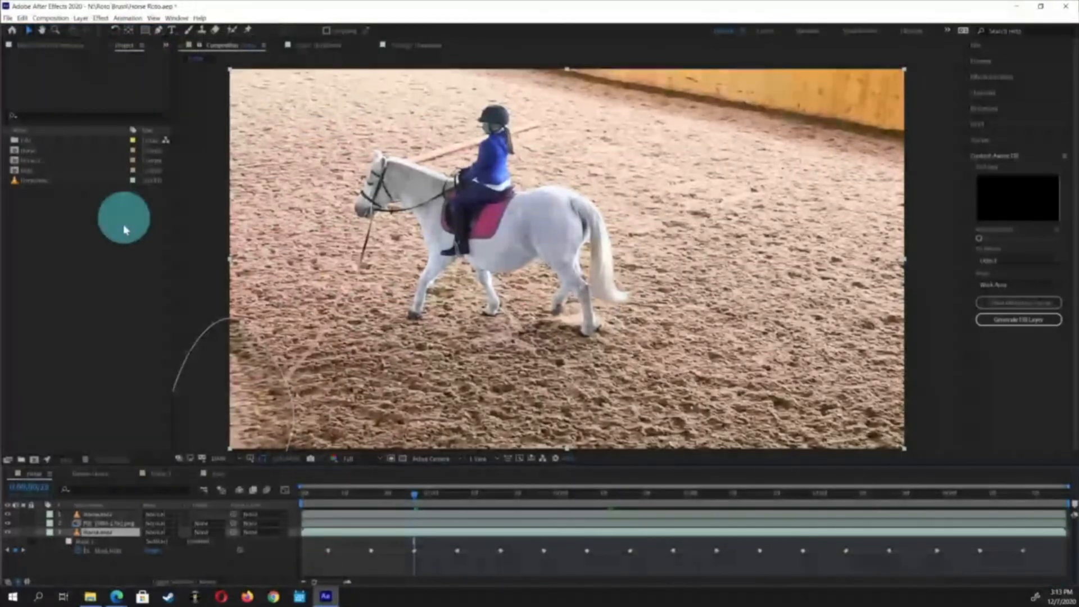
Import the rendered Horse 2.mov from the Roto Brush folder into the project
right_click(60, 253)
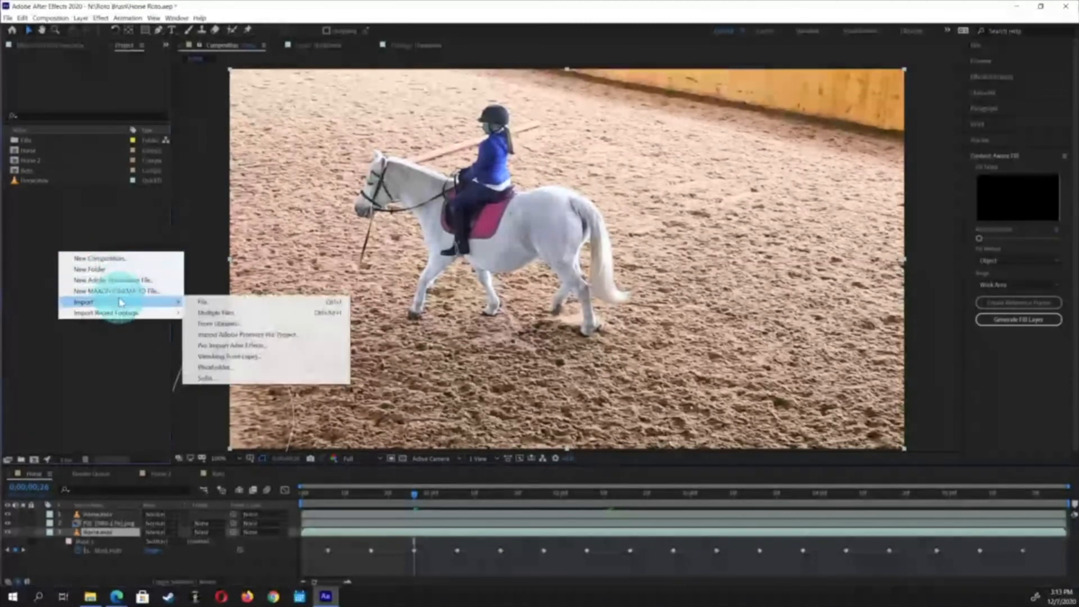
mouse_move(120, 304)
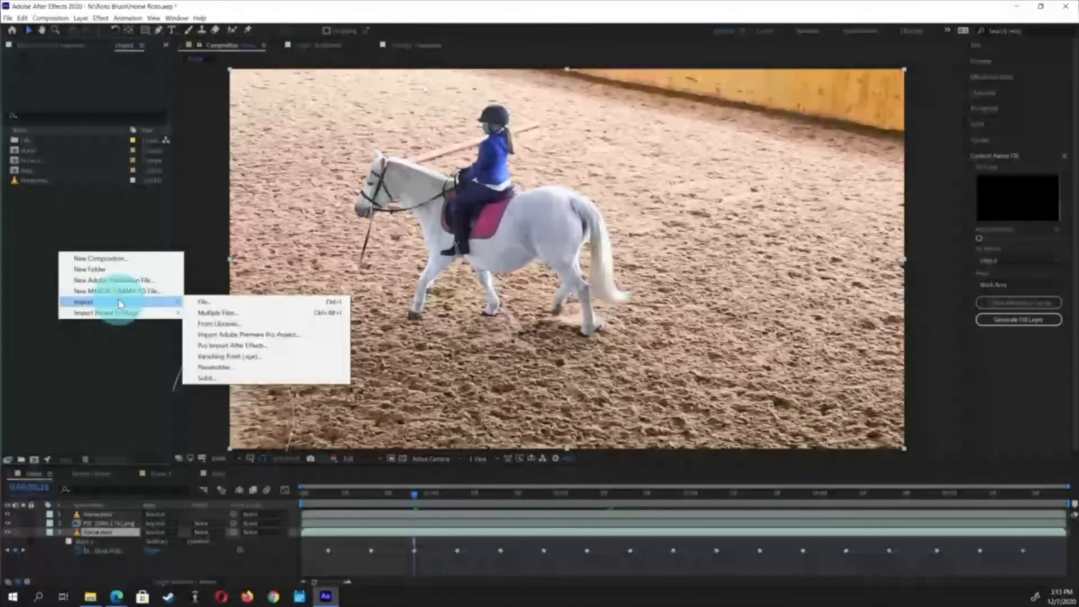
click(209, 302)
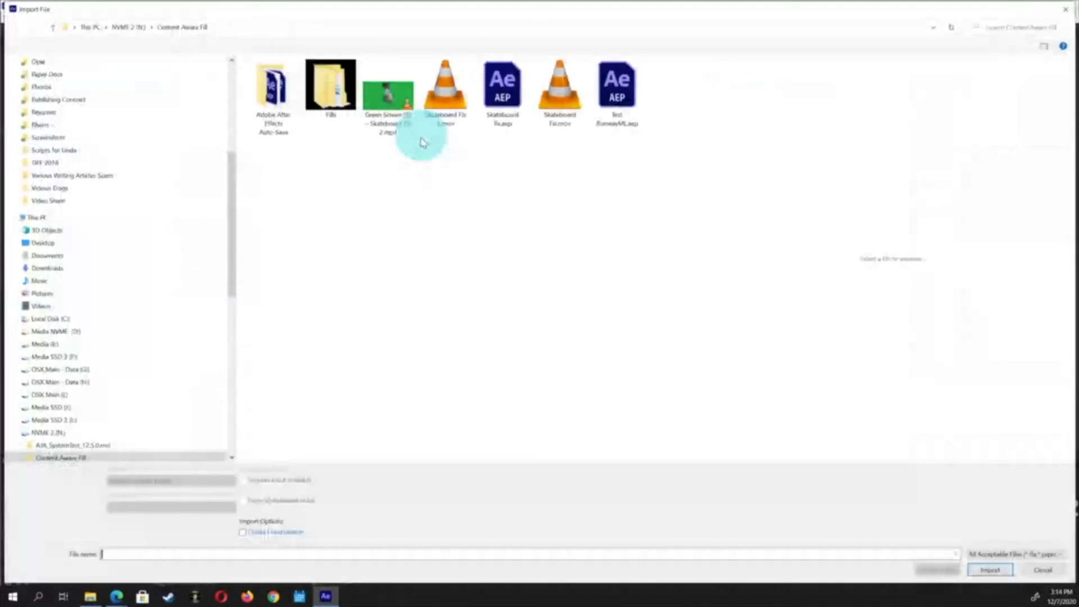
scroll(122, 414, down, 3)
scroll(121, 410, down, 1)
click(84, 420)
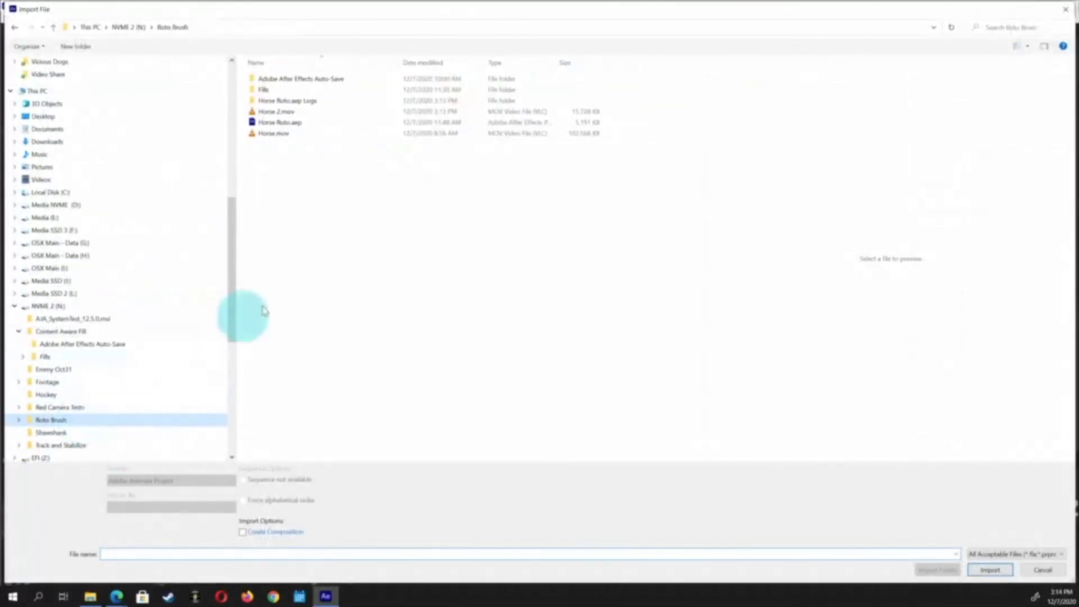
click(262, 112)
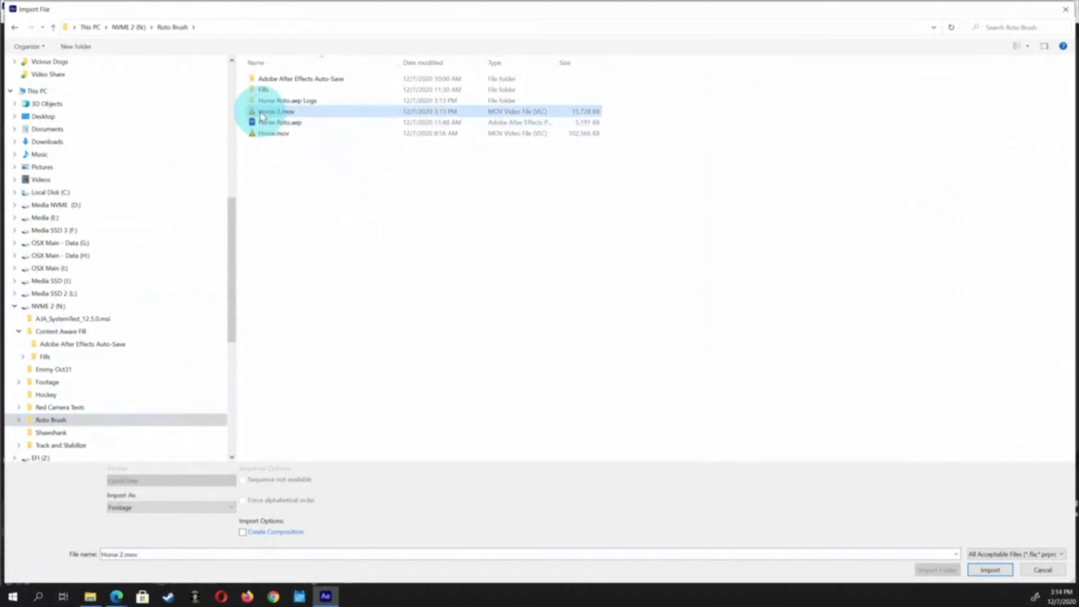
click(1009, 571)
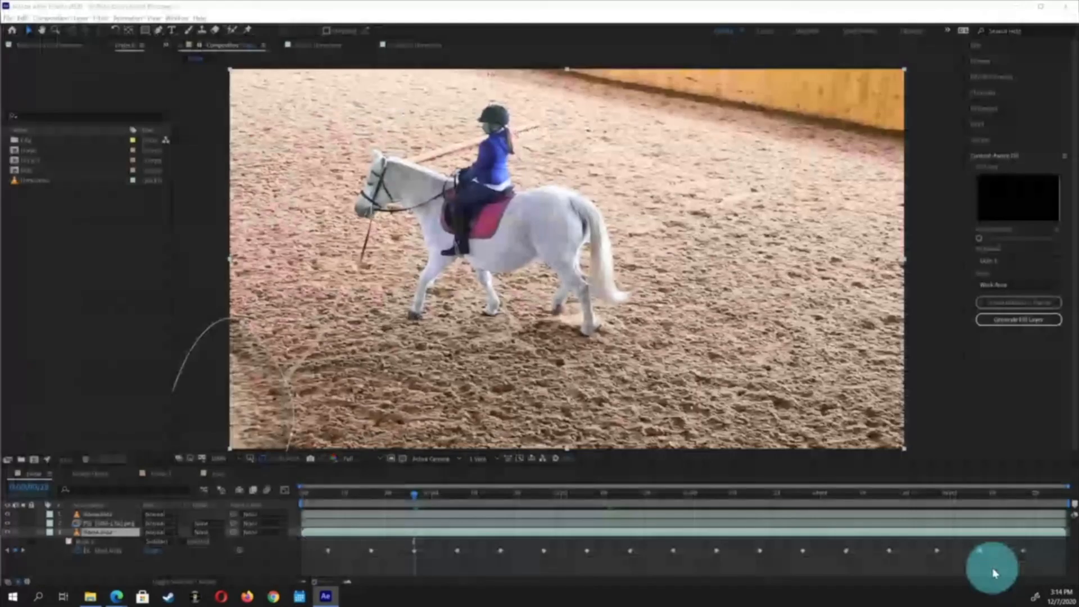
Create a new composition from the imported Horse 2.mov footage
click(48, 215)
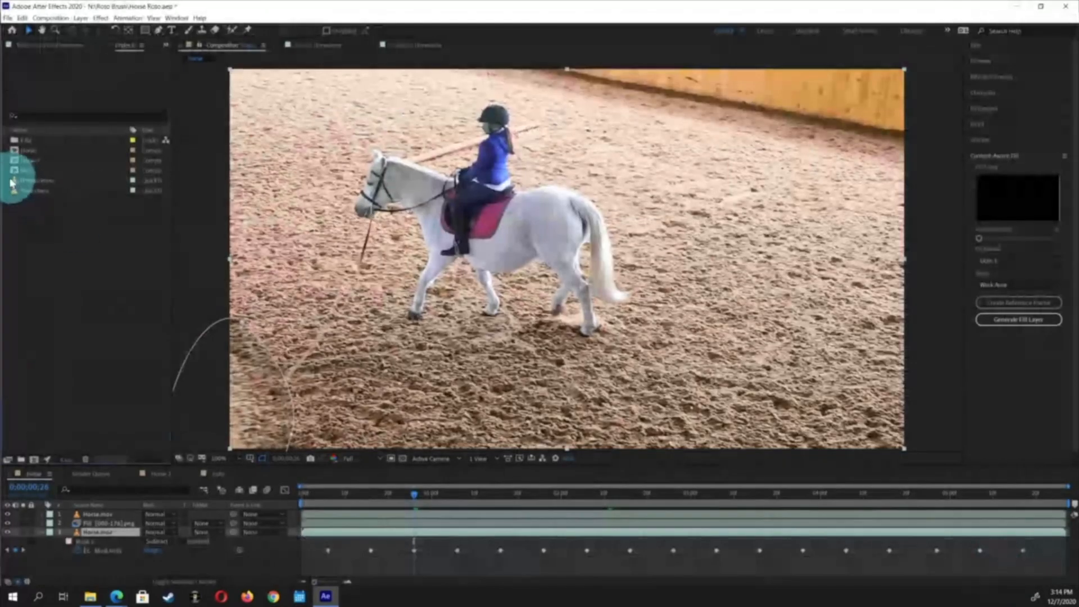
drag(15, 182, 14, 283)
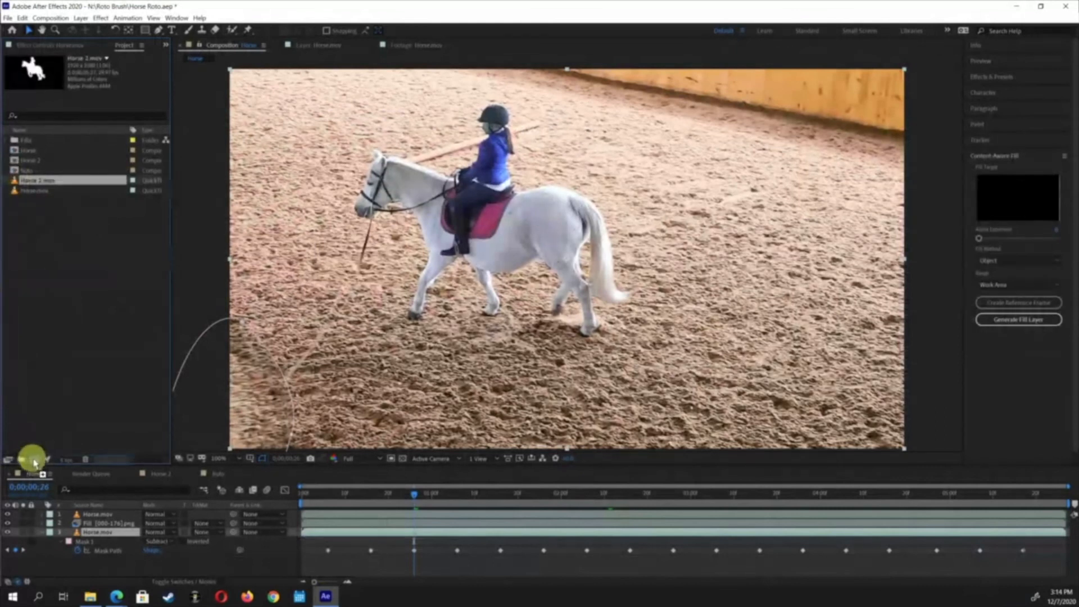
drag(35, 463, 35, 460)
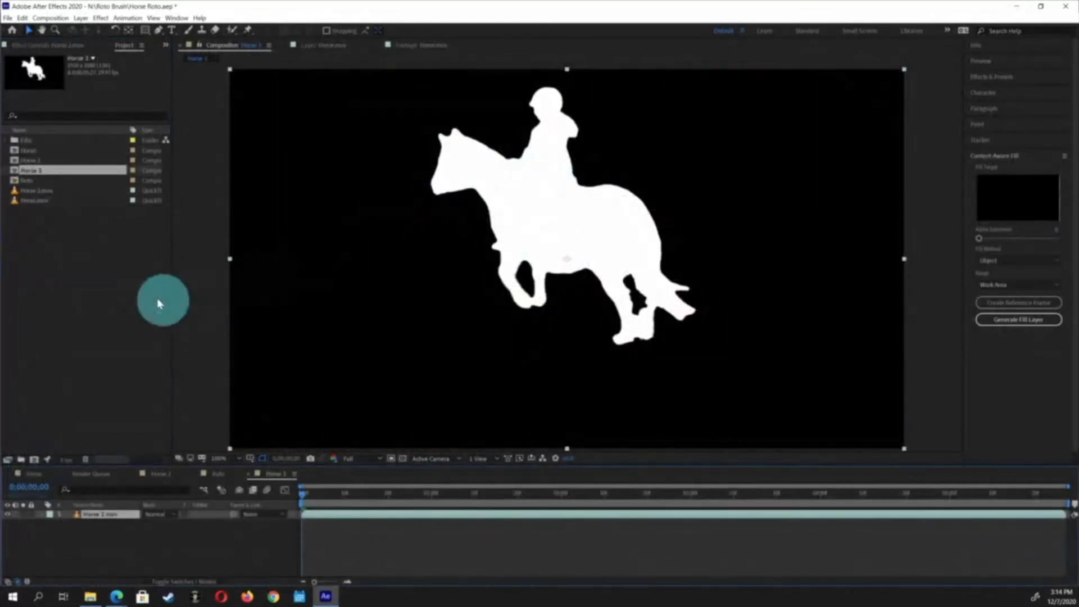
Play and scrub through the Horse 3 composition to review the alpha matte
click(41, 233)
key(space)
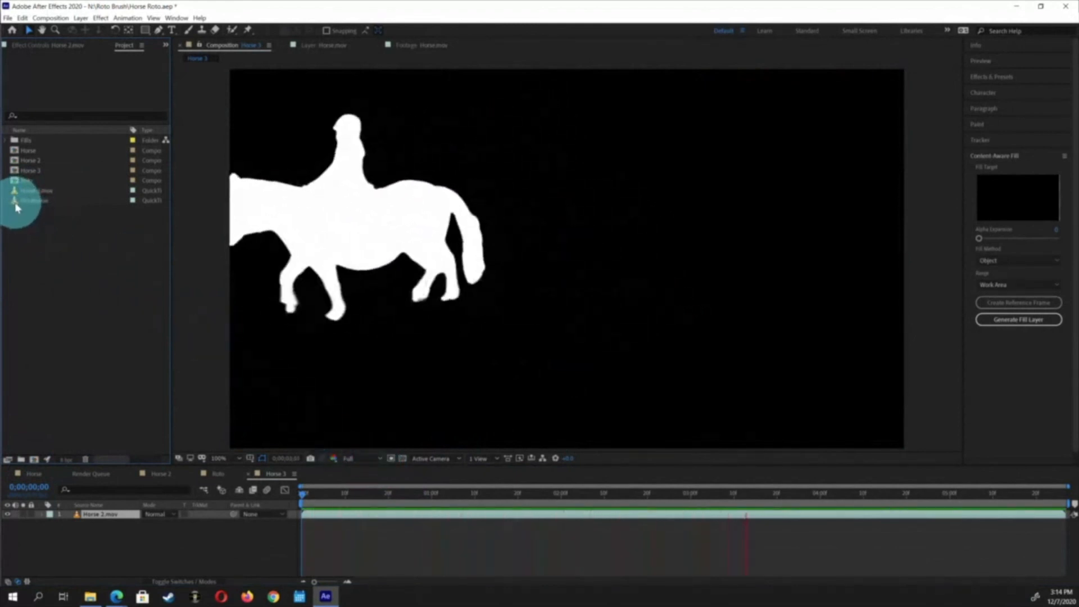
key(space)
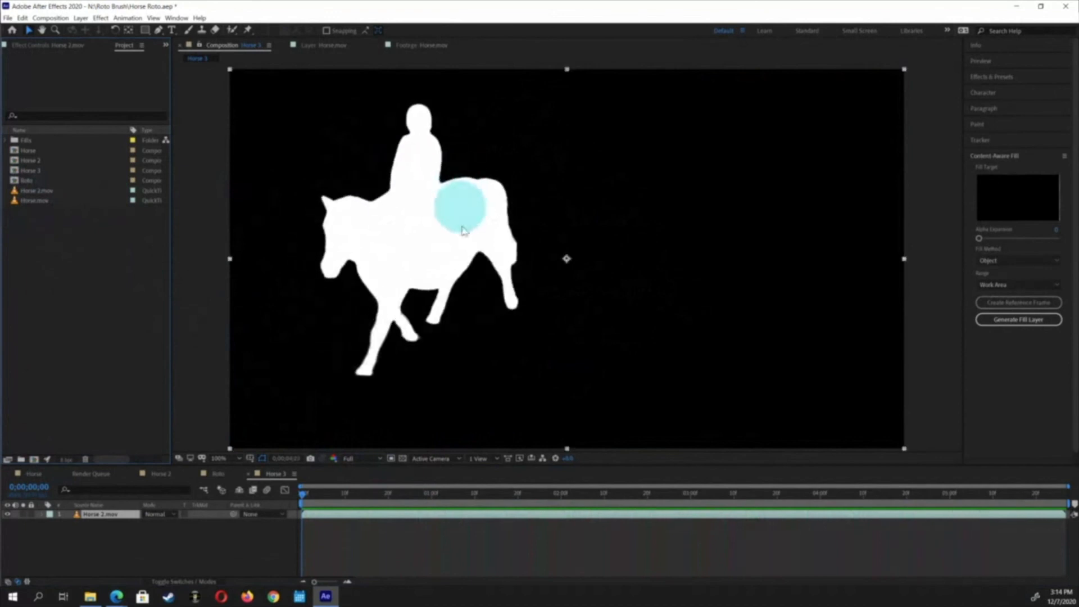
drag(475, 493, 358, 490)
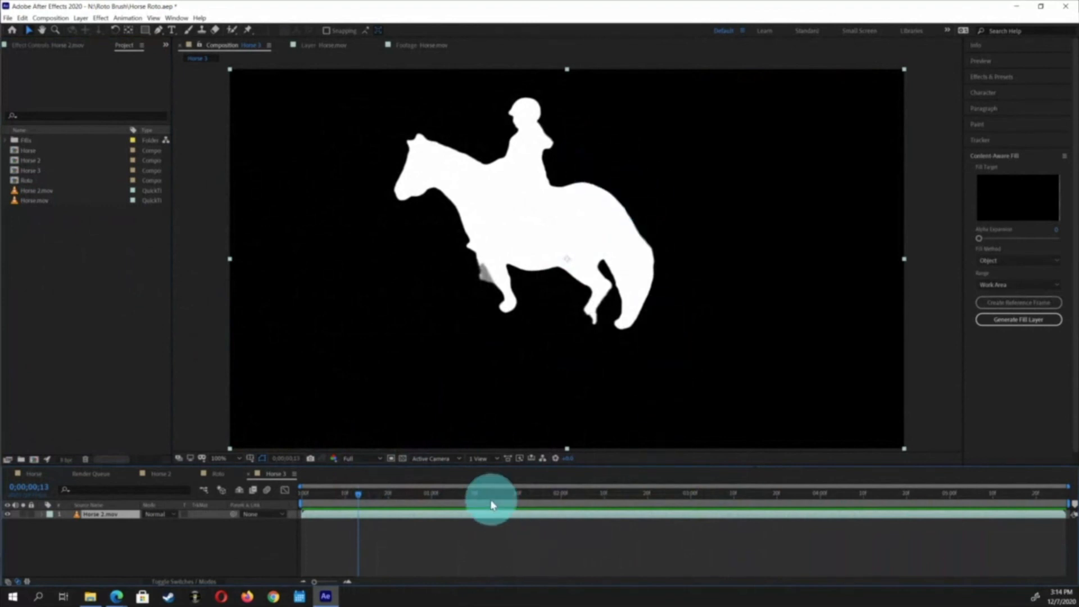
drag(446, 492, 804, 490)
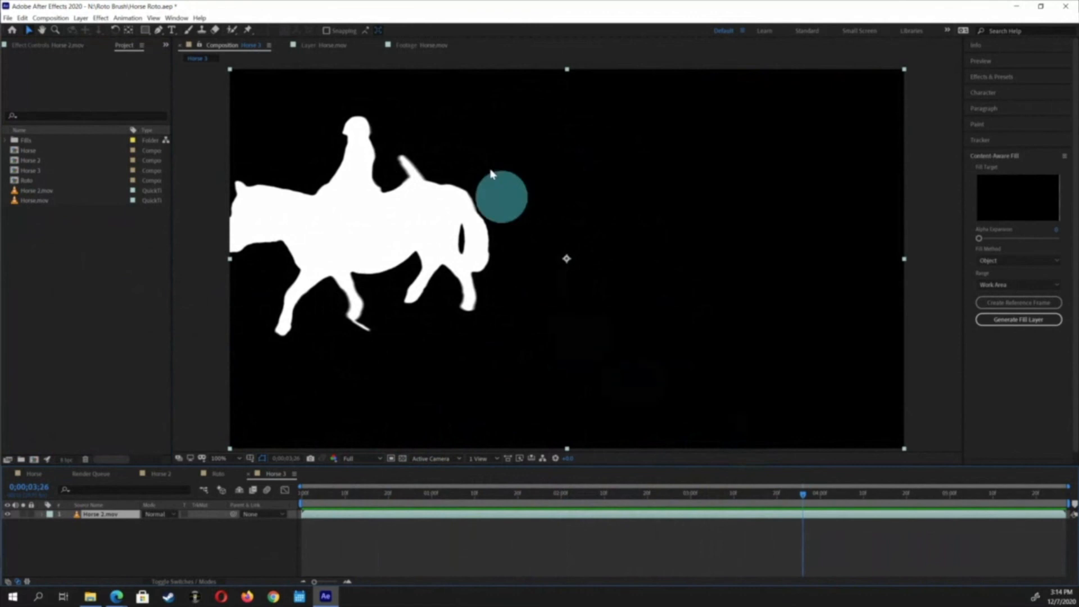
mouse_move(408, 182)
mouse_down()
mouse_move(404, 151)
mouse_move(449, 196)
mouse_up()
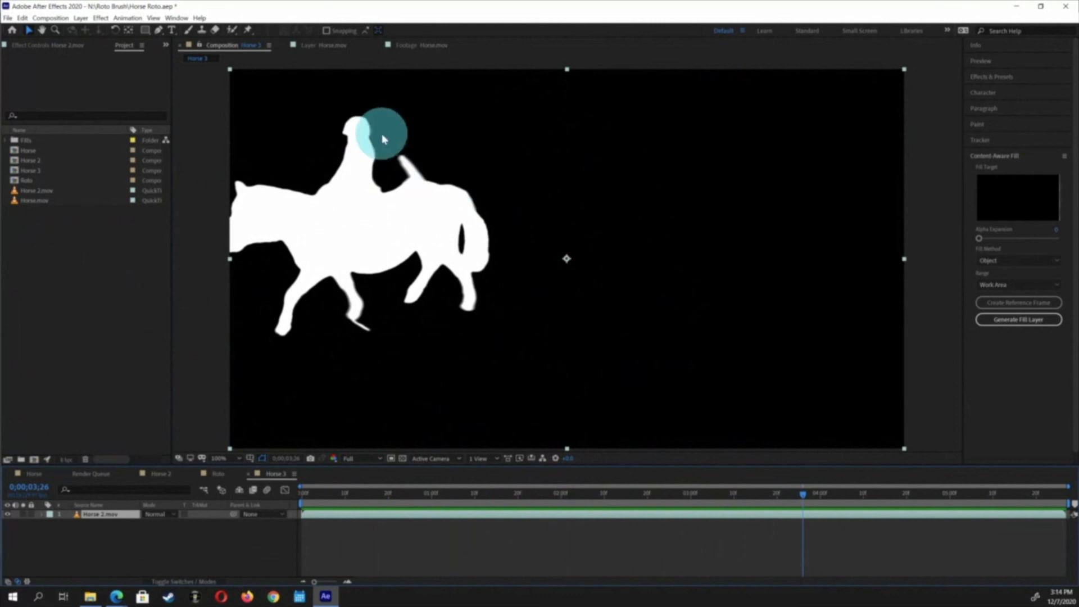
Play back the Horse 3 composition to review the rendered alpha matte
drag(417, 169, 419, 182)
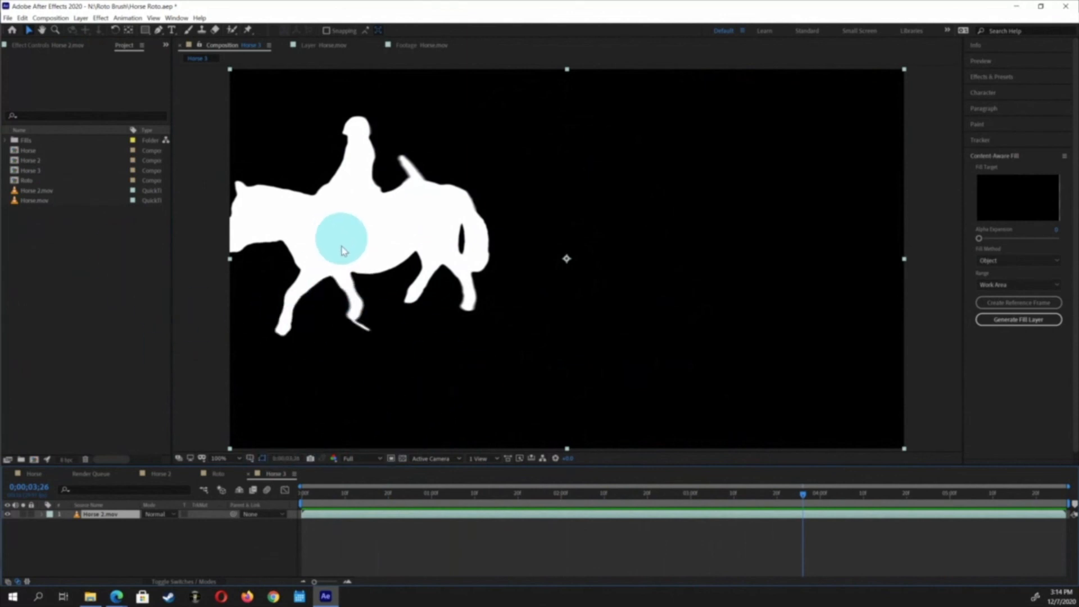
key(space)
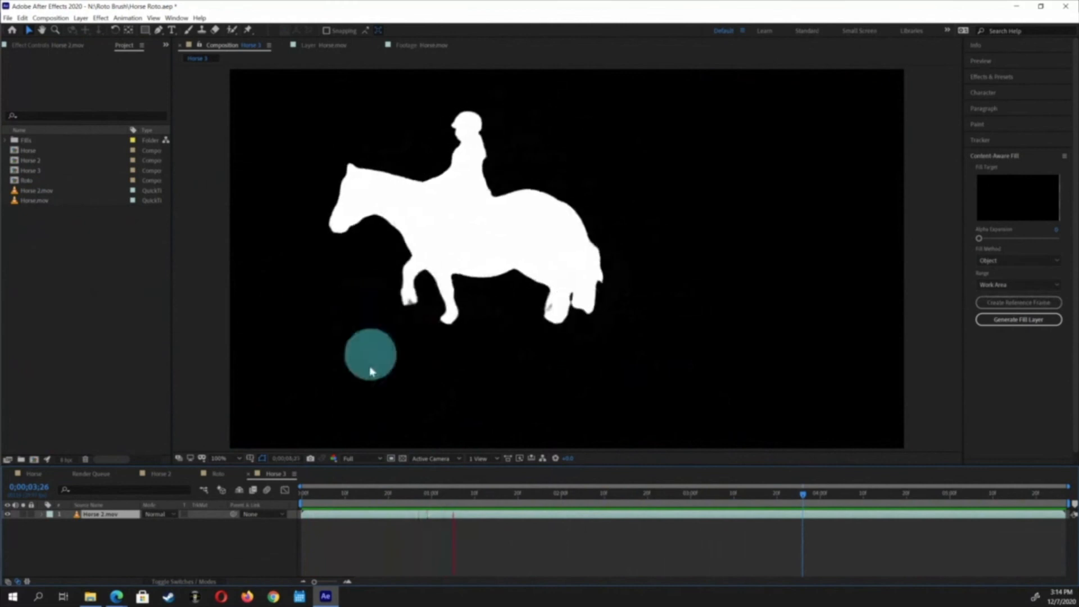
key(space)
Add Horse.mov beneath the Horse 2.mov layer, set its track matte to Luma Matte, and preview the cut-out rider
drag(22, 200, 48, 524)
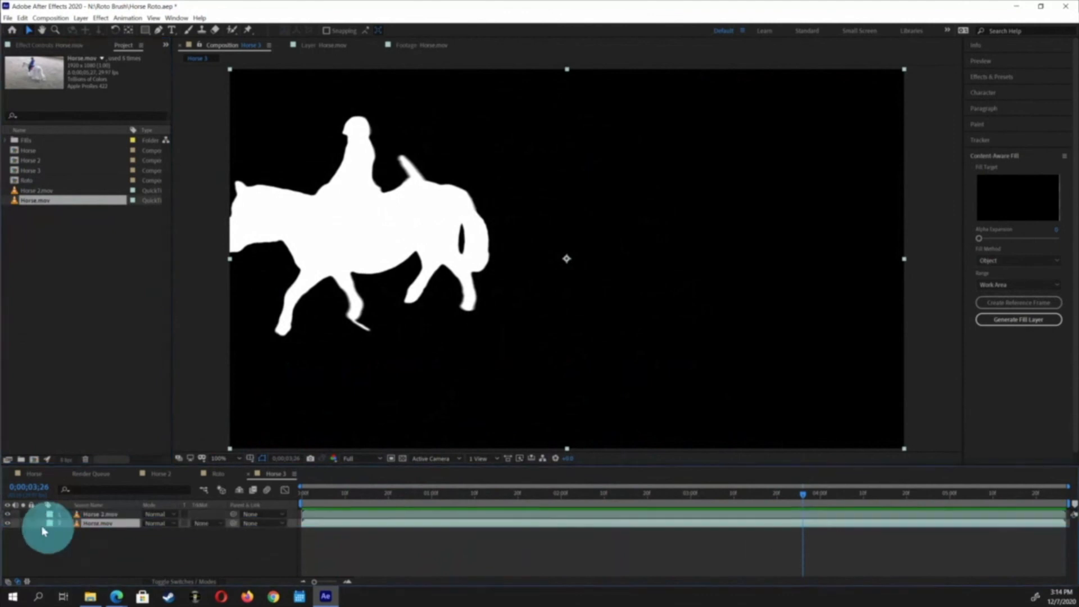
click(8, 514)
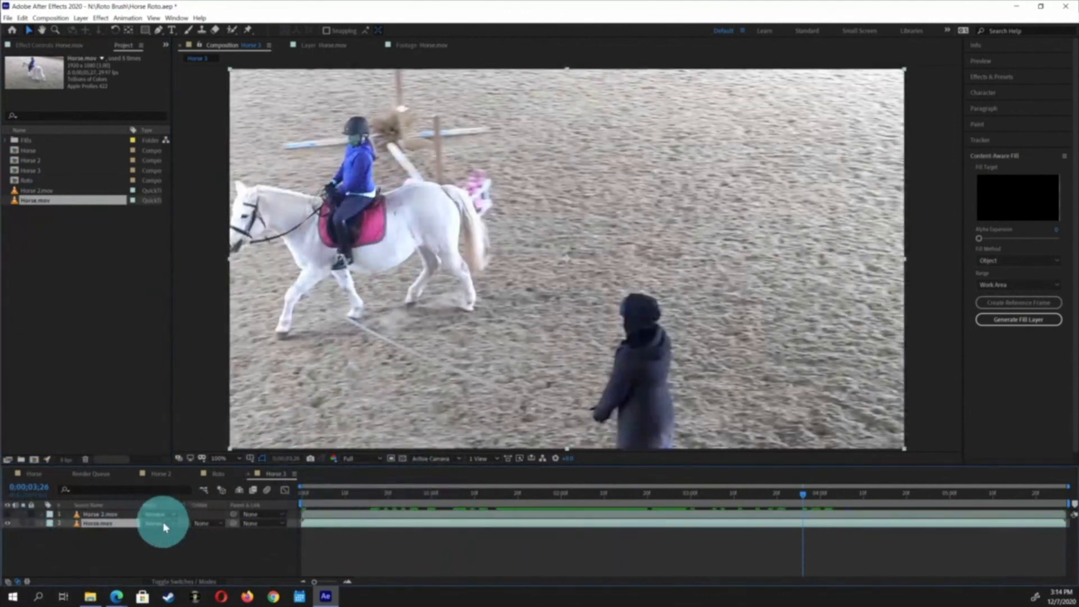
click(209, 526)
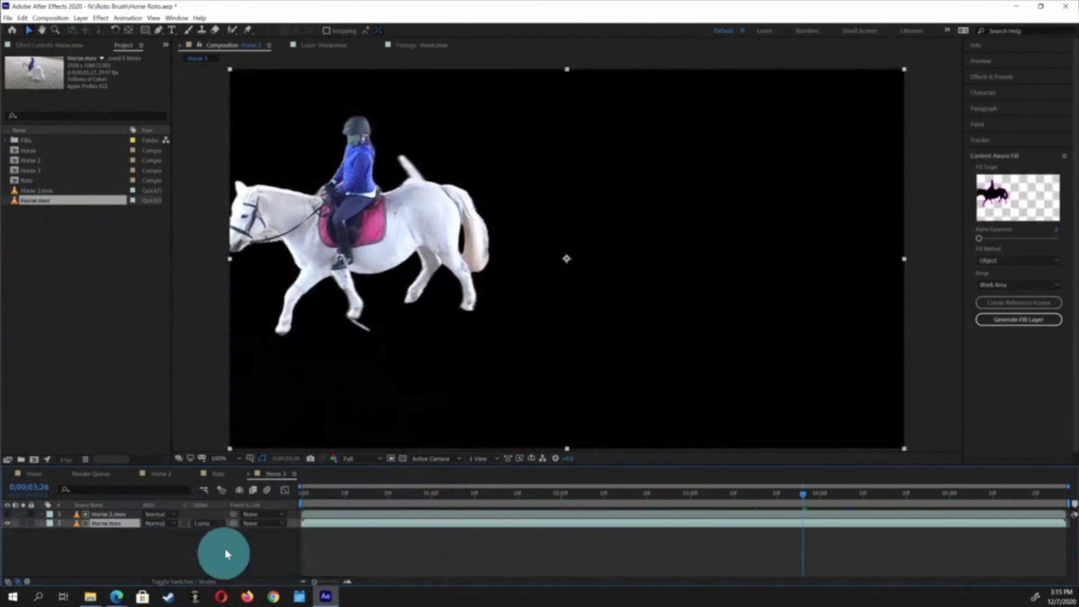
key(space)
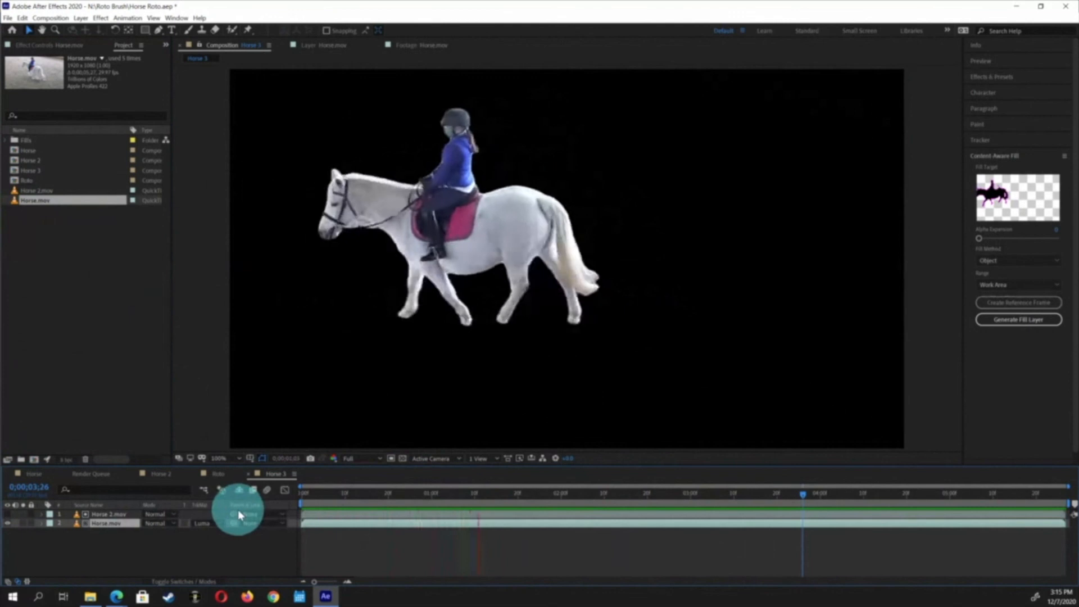